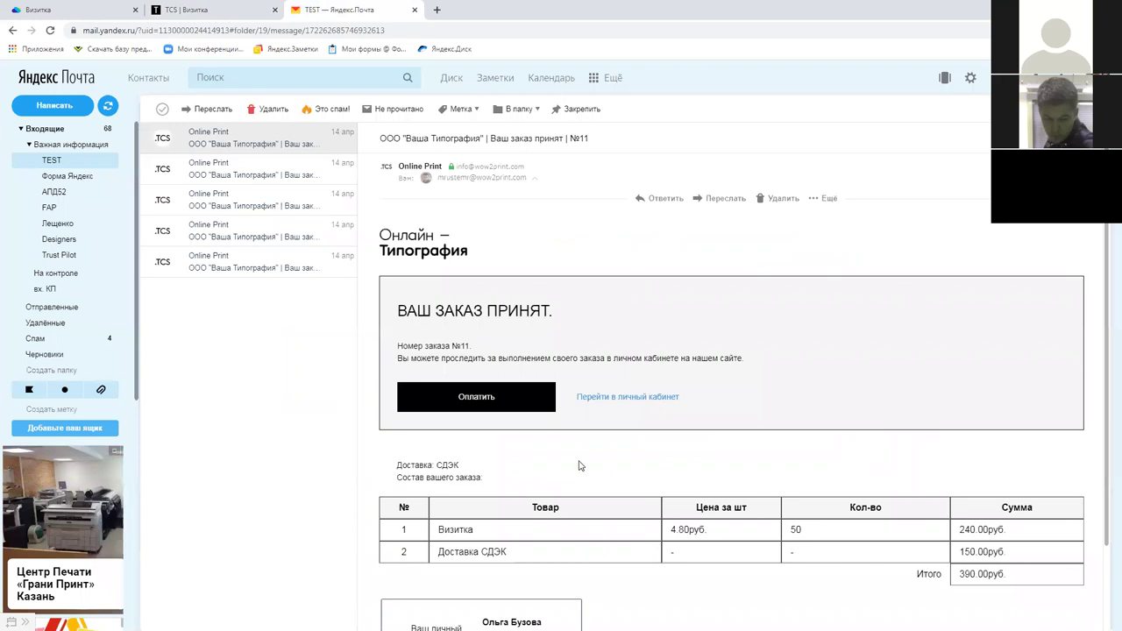
left_click_drag(575, 523, 607, 549)
left_click(614, 550)
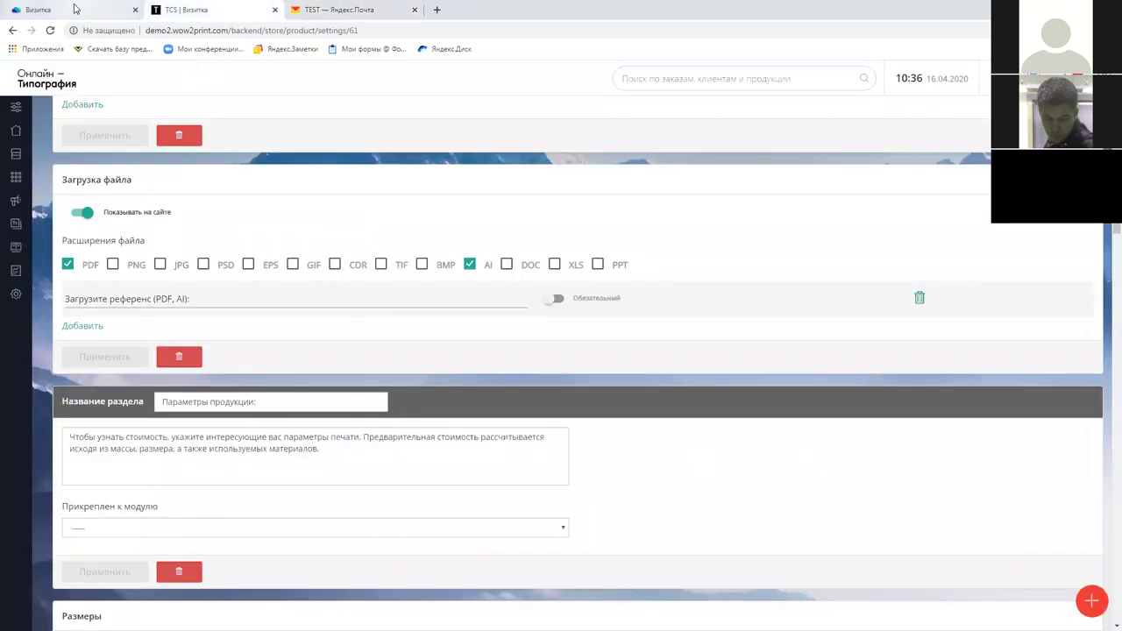
Step: Switch to the print shop's public site and open the Новости page listed under О нас
left_click(76, 9)
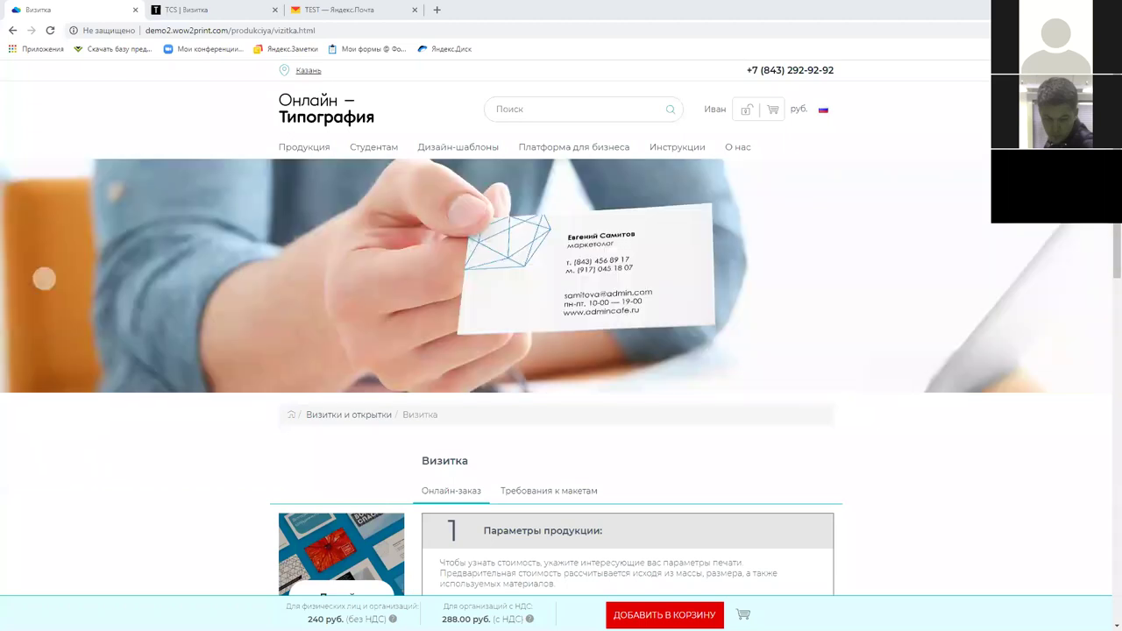
mouse_move(741, 147)
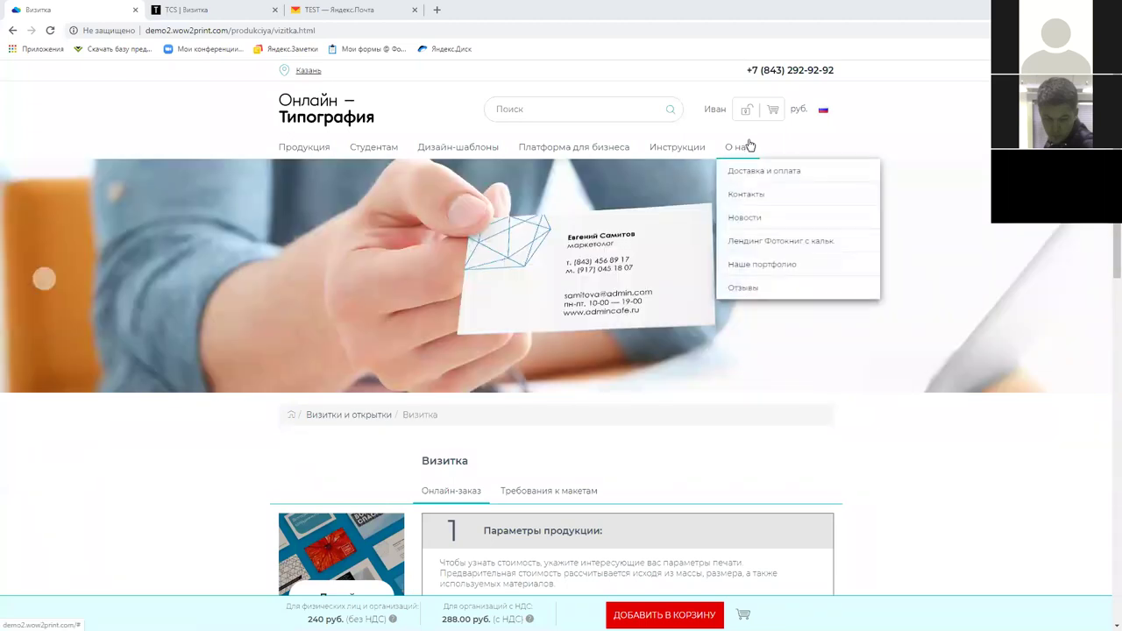
left_click(747, 215)
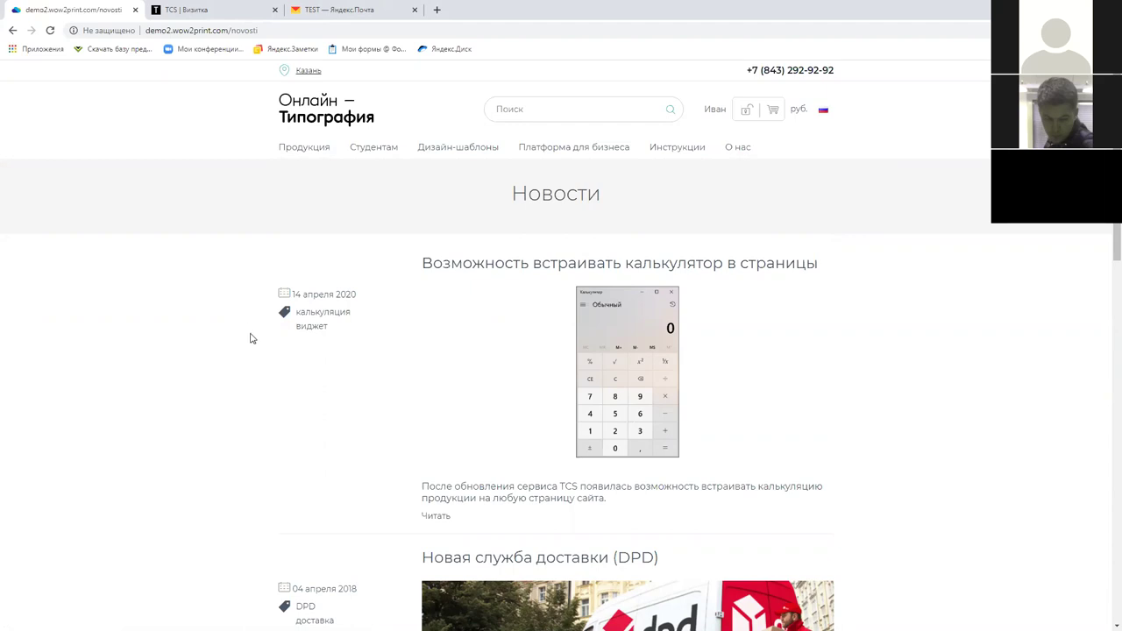
Step: In the site's admin backend, open the Новости blog from the blog management list and show its display settings
left_click(228, 20)
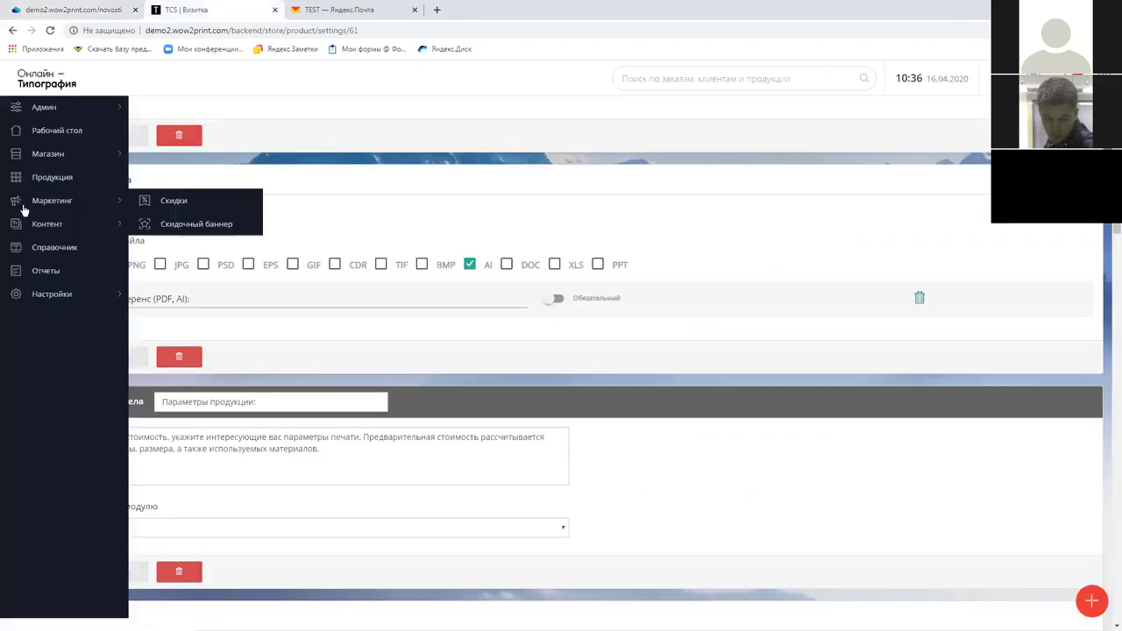
mouse_move(127, 226)
left_click(177, 224)
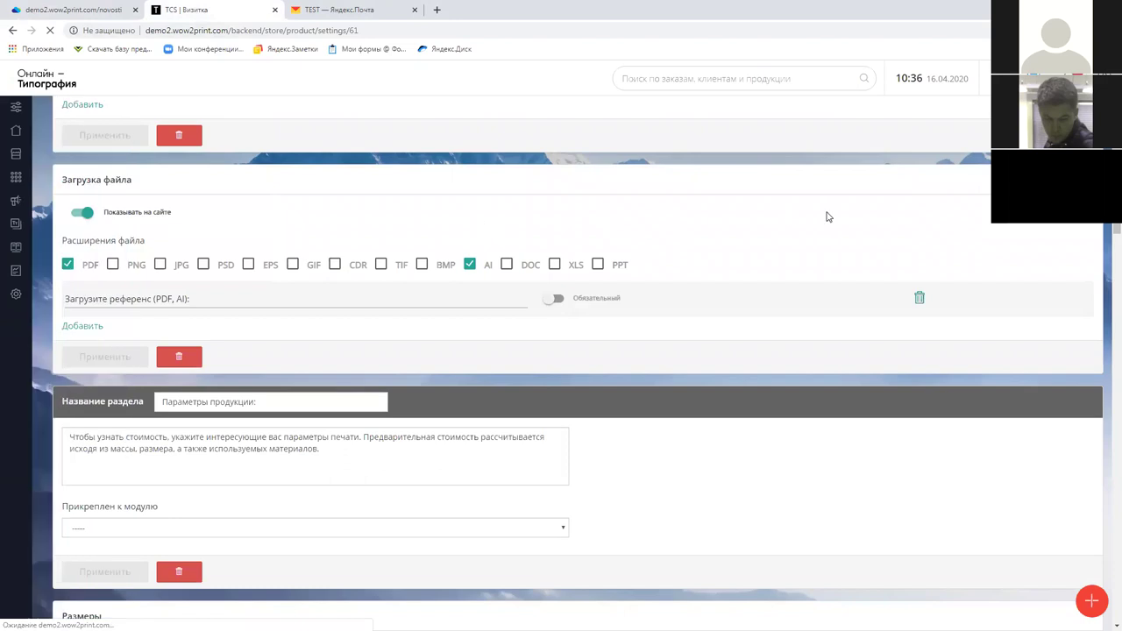
left_click(897, 148)
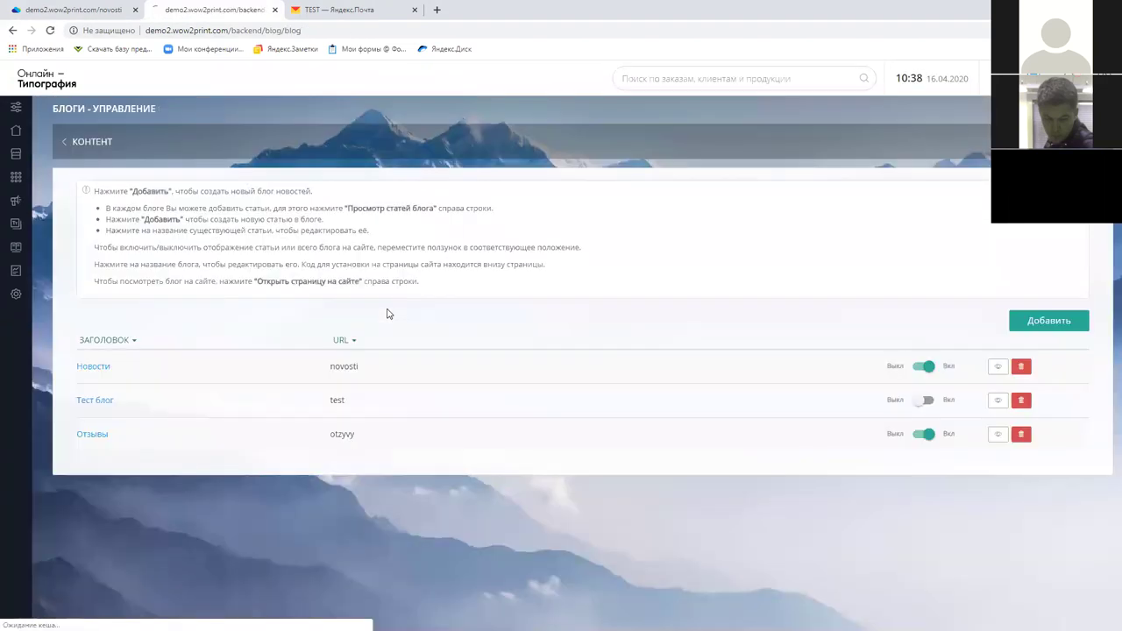
left_click(96, 368)
left_click(268, 198)
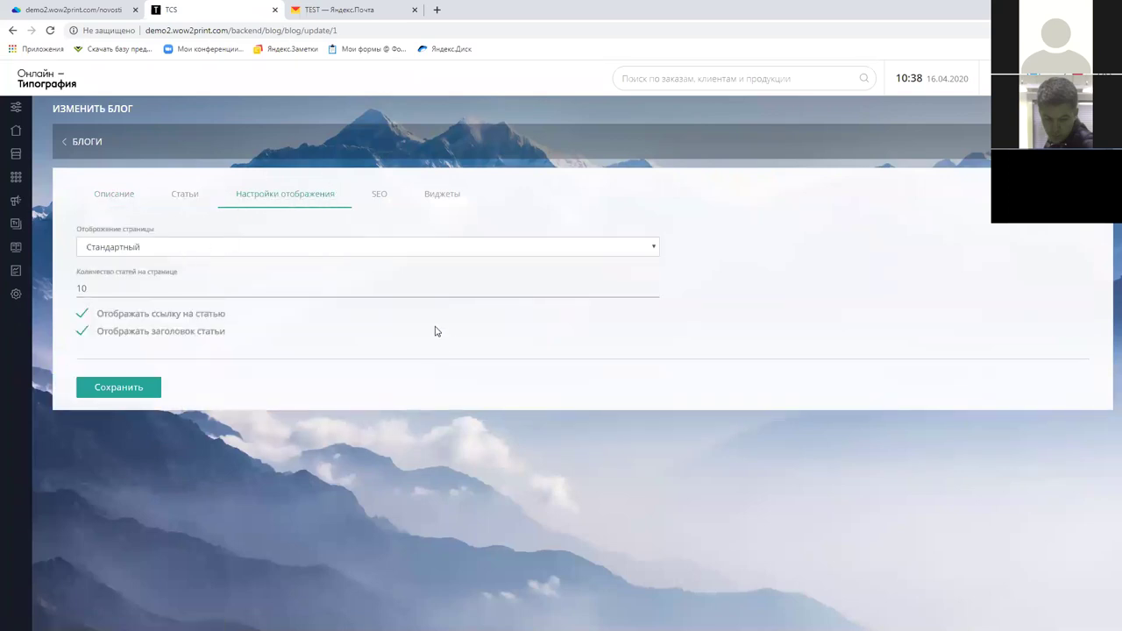
Step: Check the available page layouts for the Новости blog and review how its articles are laid out on the public site
left_click(125, 249)
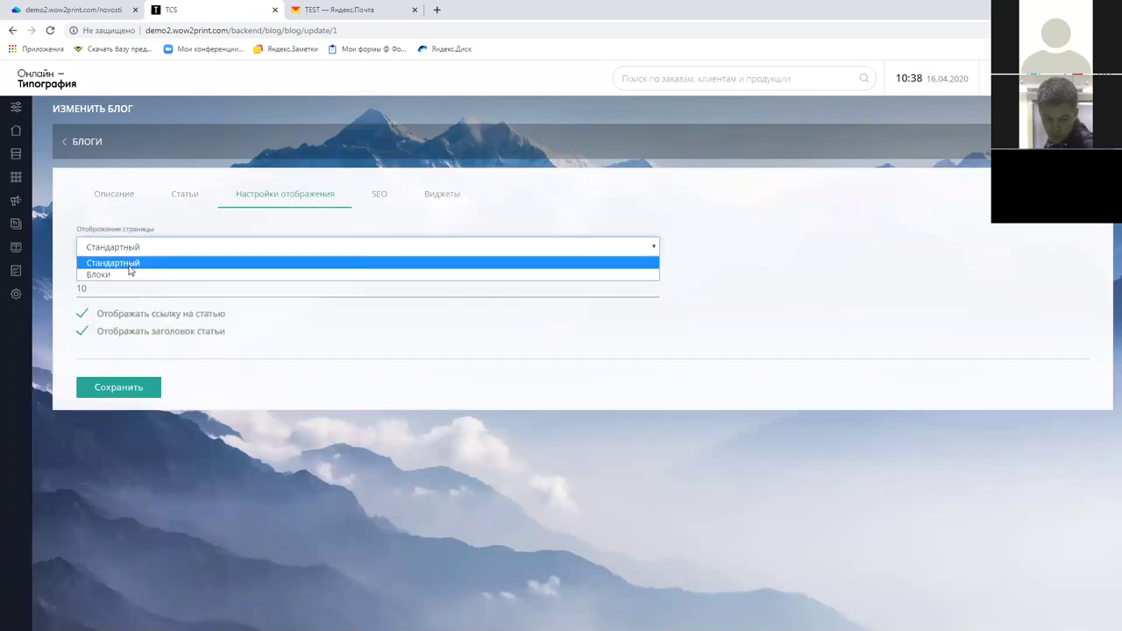
left_click(130, 230)
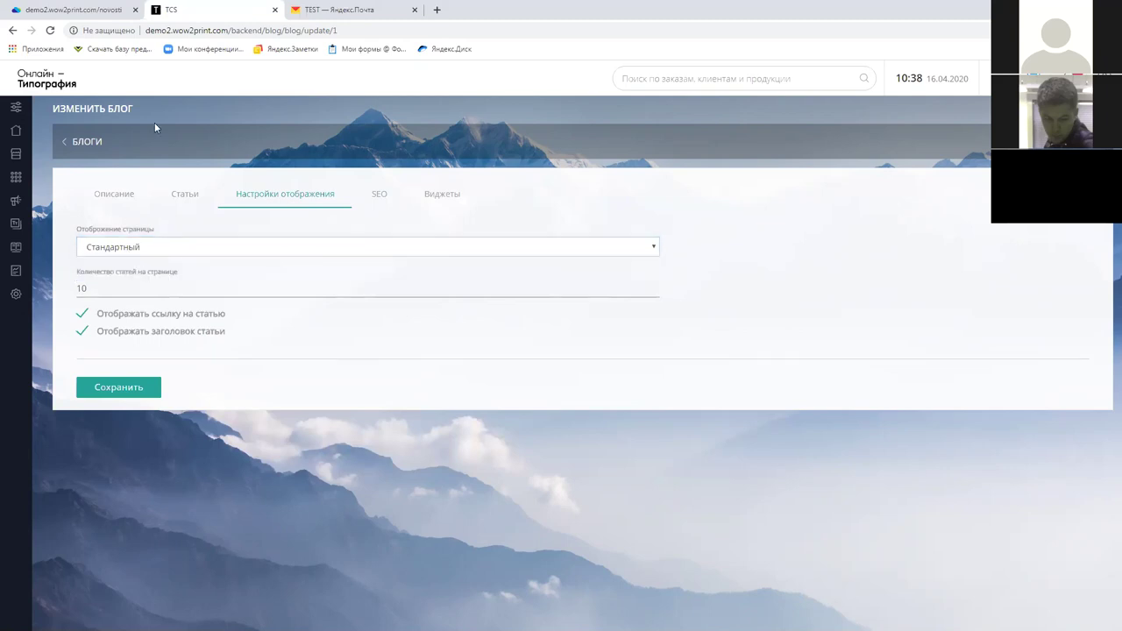
left_click(88, 11)
scroll(640, 321, "down", 1)
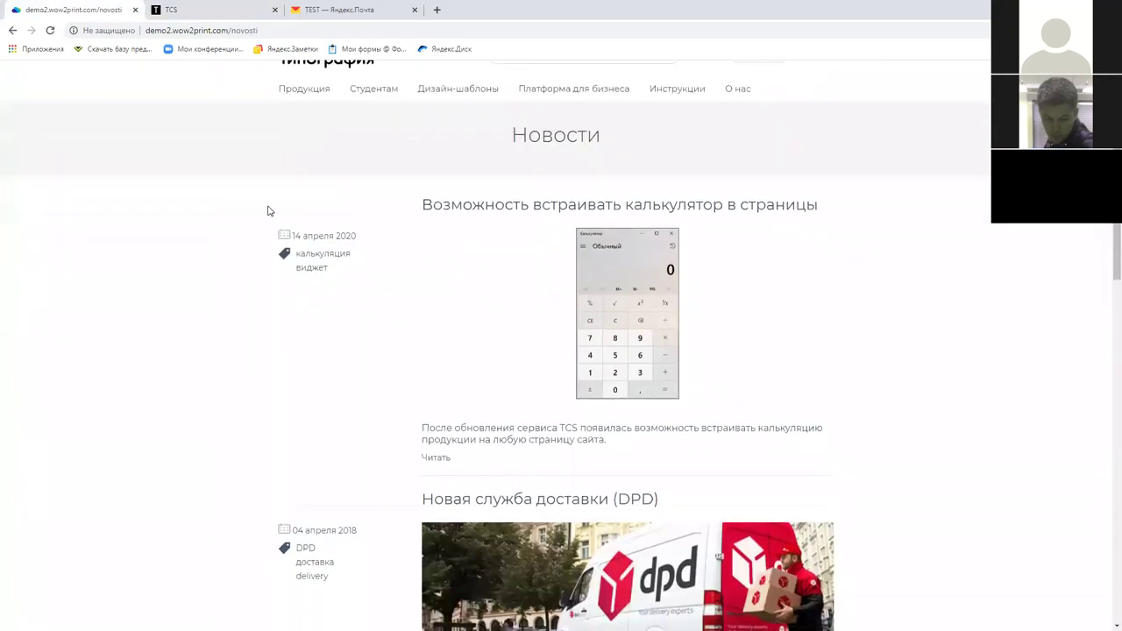
scroll(651, 442, "down", 5)
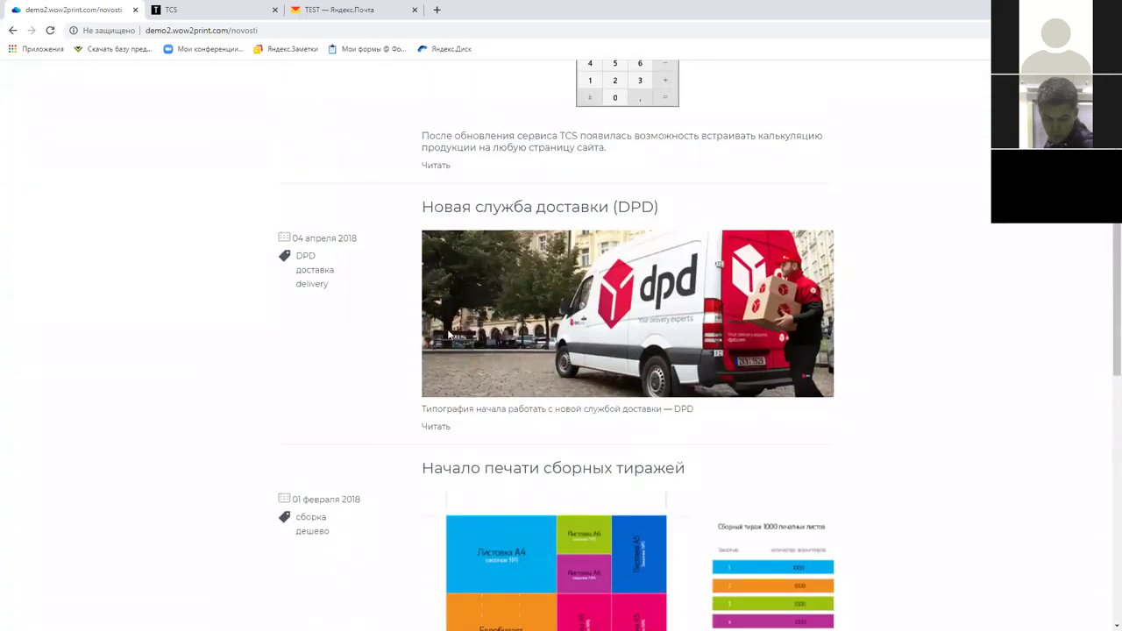
Step: Set the Новости blog's page layout to Блоки, save it, and reload the public news page
left_click(210, 9)
left_click(150, 247)
left_click(128, 273)
left_click(132, 385)
left_click(91, 9)
key("F5")
scroll(155, 366, "up", 3)
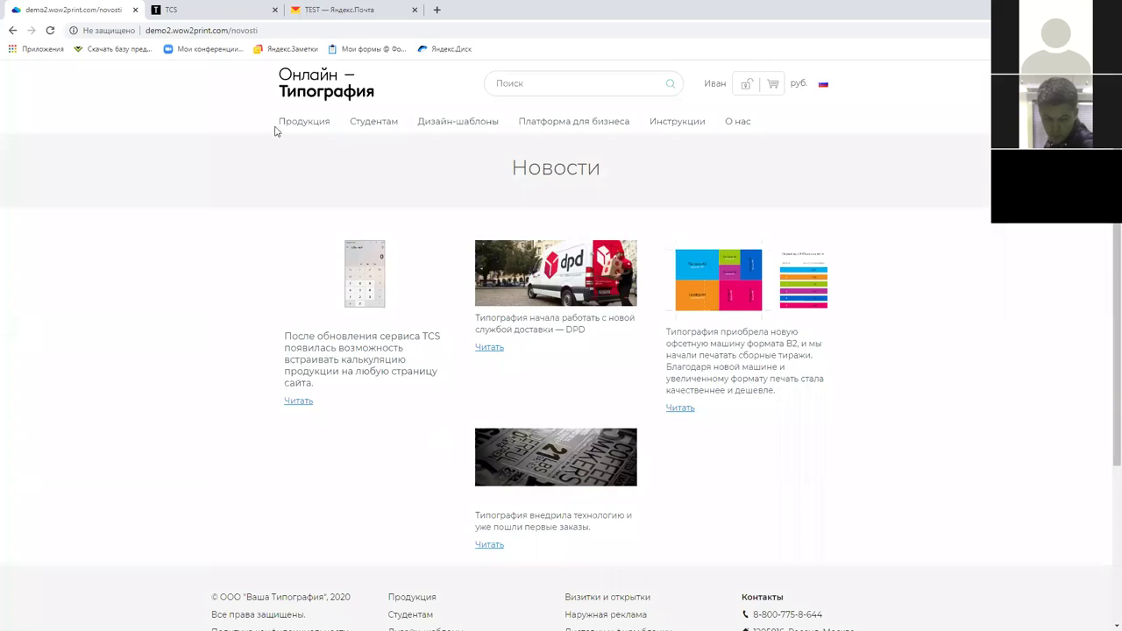
Step: Set the Новости blog's page layout to Стандартный with 3 articles per page, and save
left_click(206, 9)
left_click(281, 236)
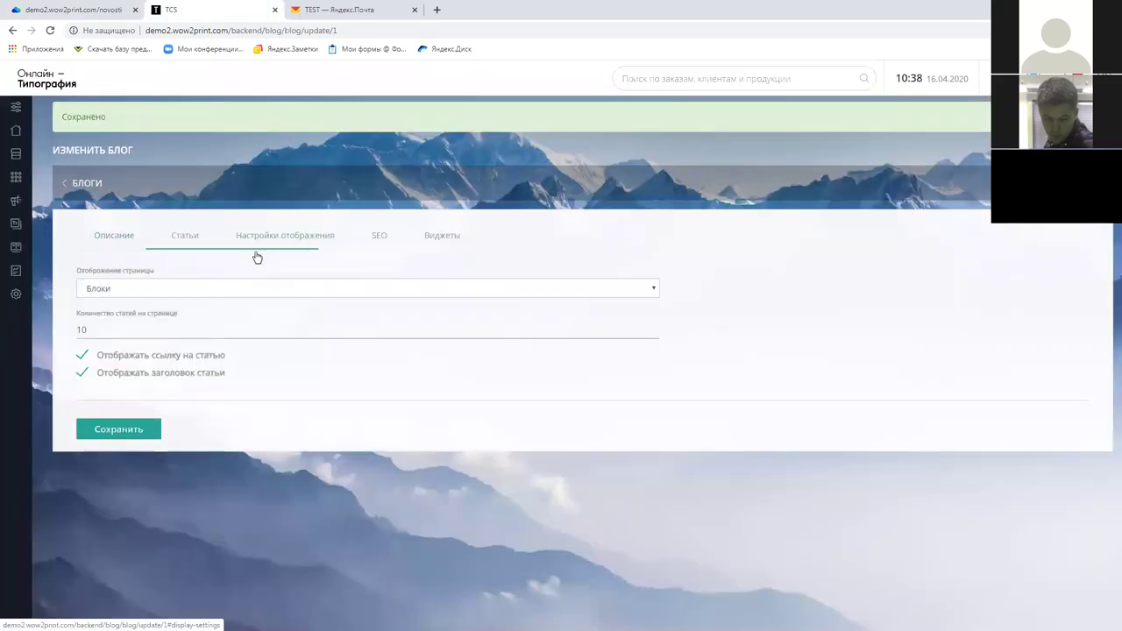
left_click(130, 289)
left_click(132, 307)
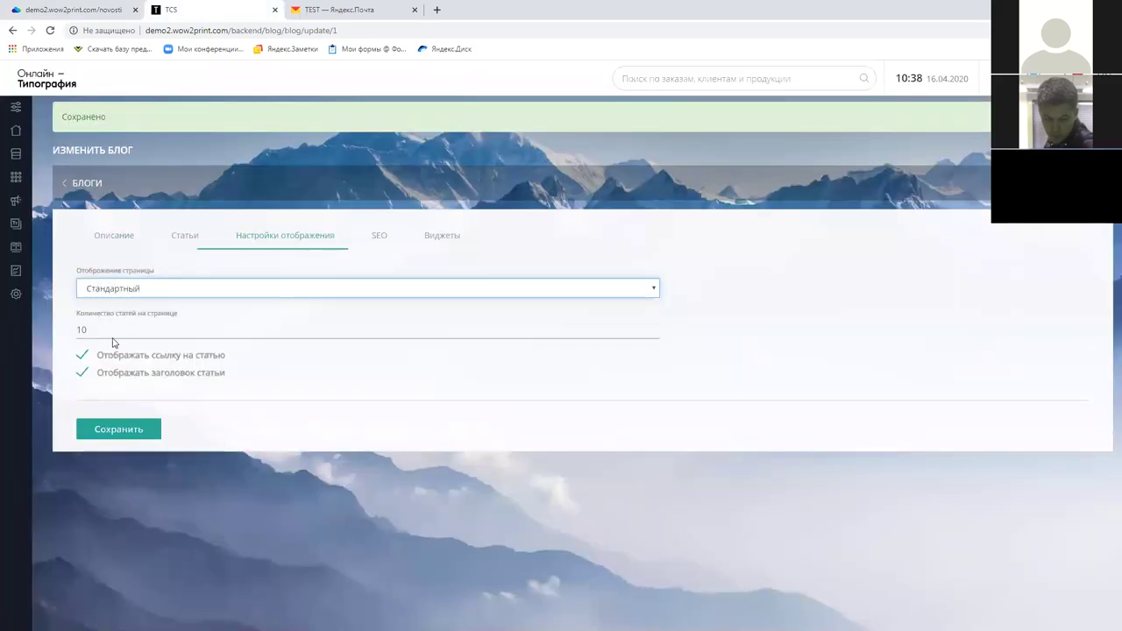
double_click(96, 325)
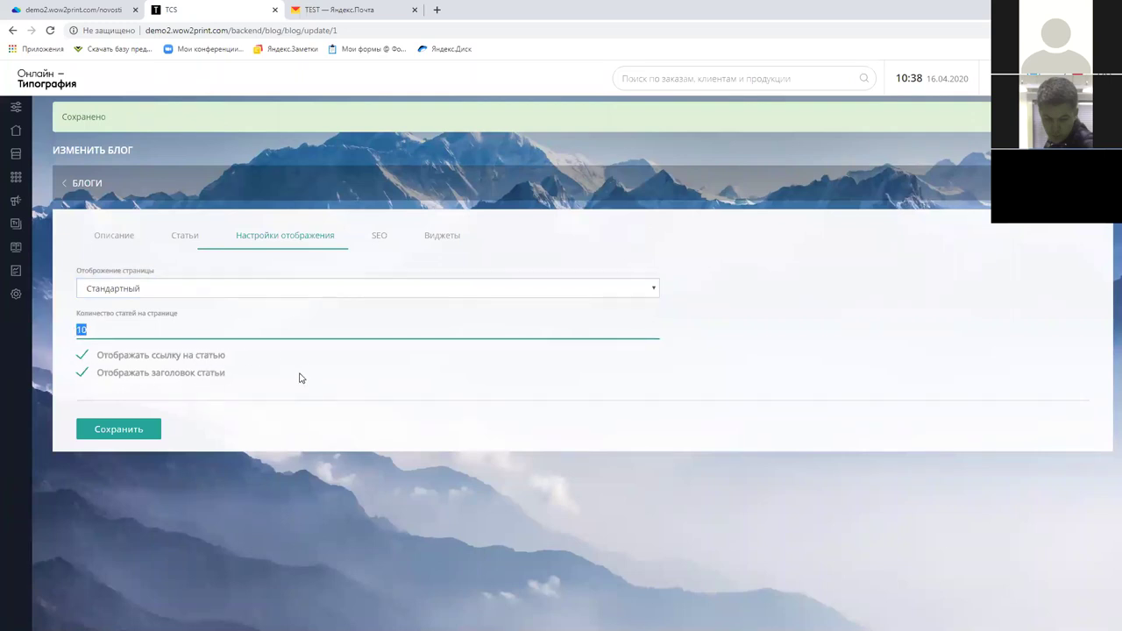
type("5")
left_click(132, 430)
Step: Reload the public Новости page, check its article list and pagination, and return to the blog's display settings
left_click(85, 15)
key("F5")
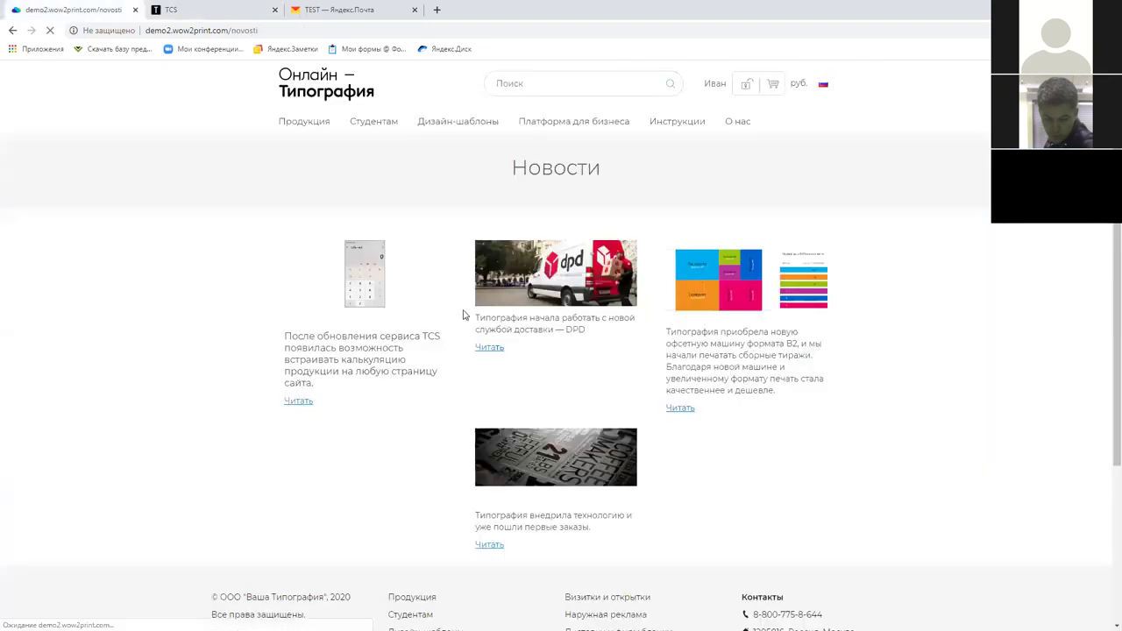
scroll(666, 316, "down", 6)
scroll(629, 330, "down", 3)
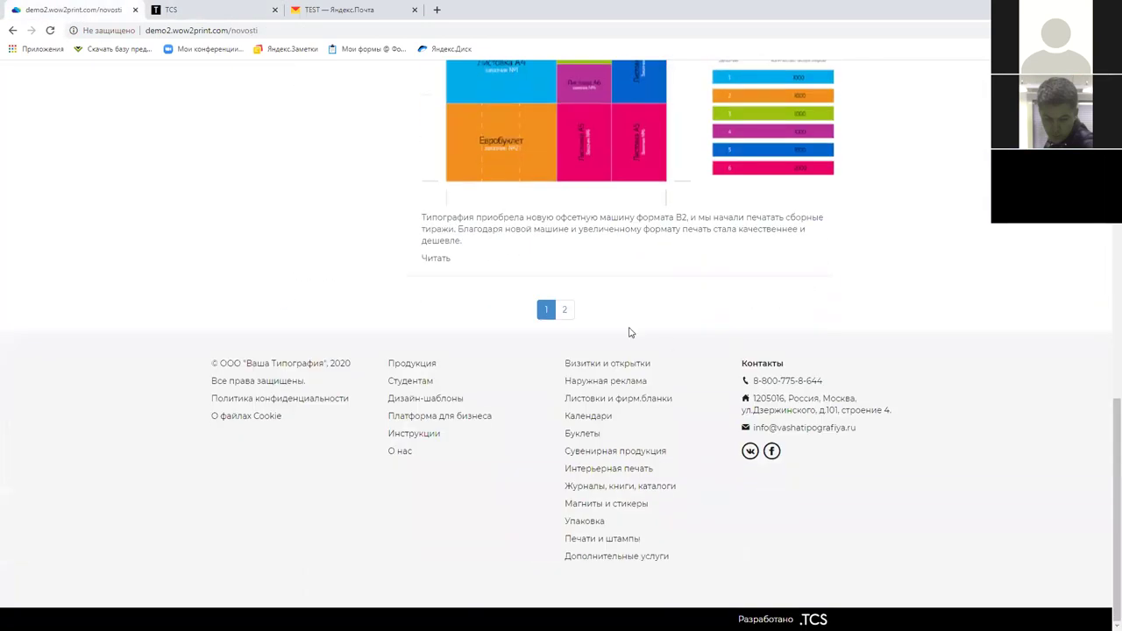
scroll(566, 311, "up", 8)
scroll(537, 279, "up", 5)
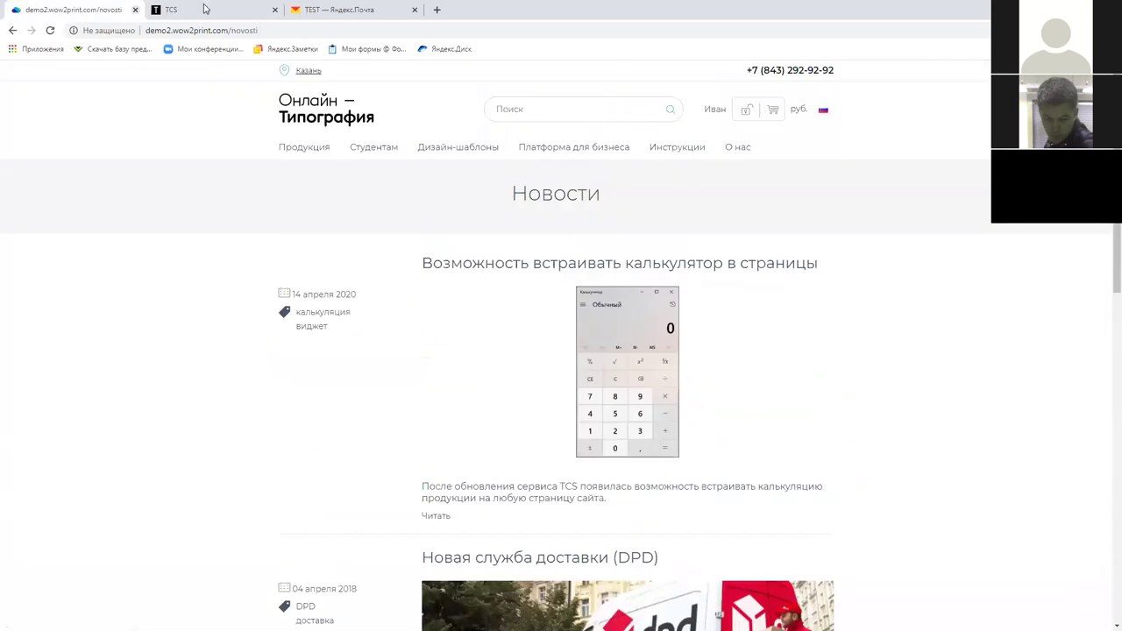
left_click(202, 10)
left_click(263, 238)
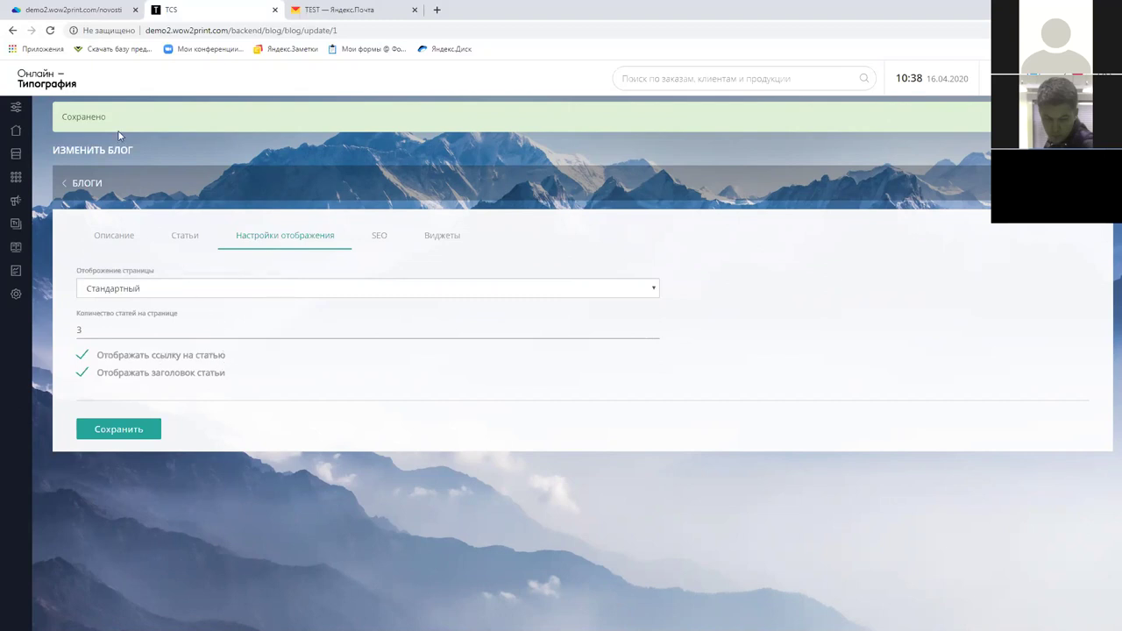
Step: Open the Отзывы page on the public site from the О нас section
left_click(94, 15)
mouse_move(744, 153)
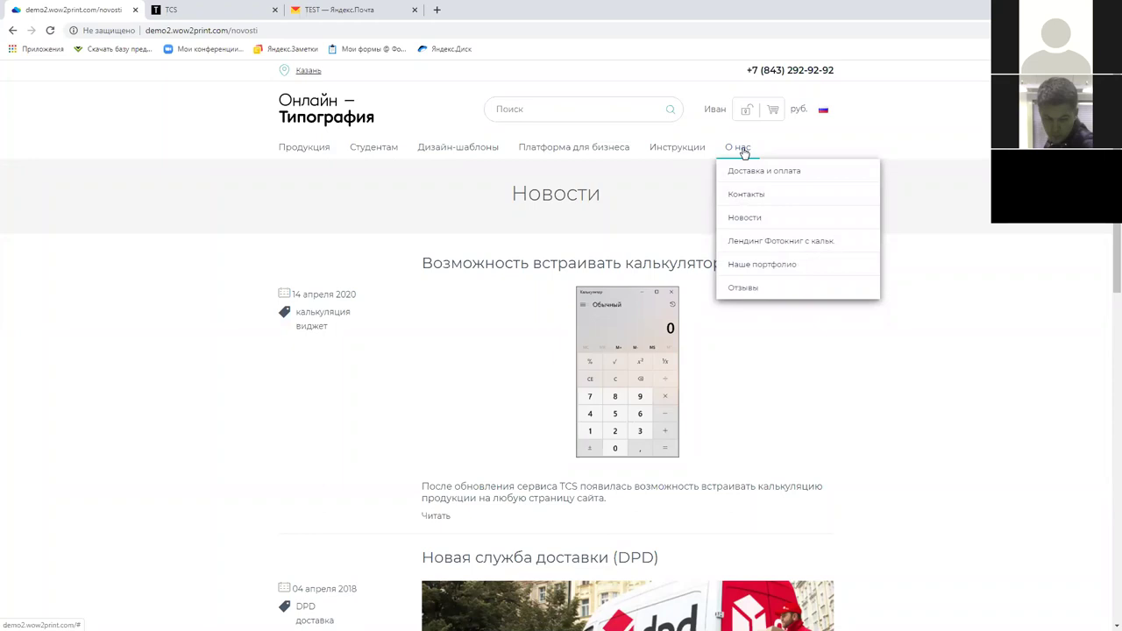
left_click(753, 292)
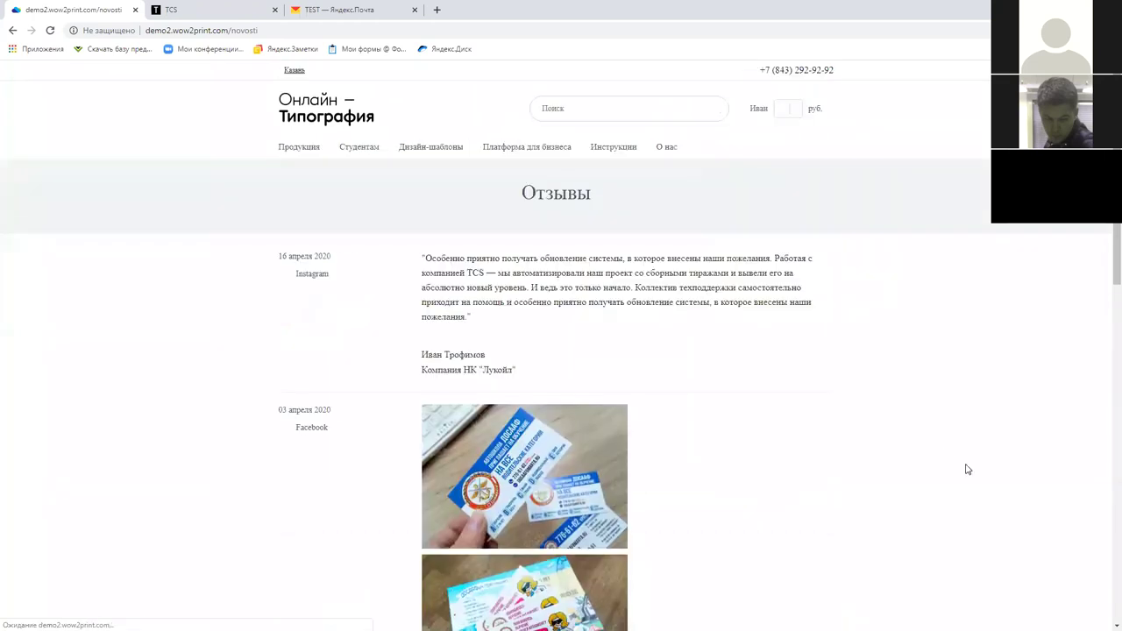
Step: Examine the published reviews on the Отзывы page, including their texts, dates, source tags and photos
scroll(967, 470, "down", 1)
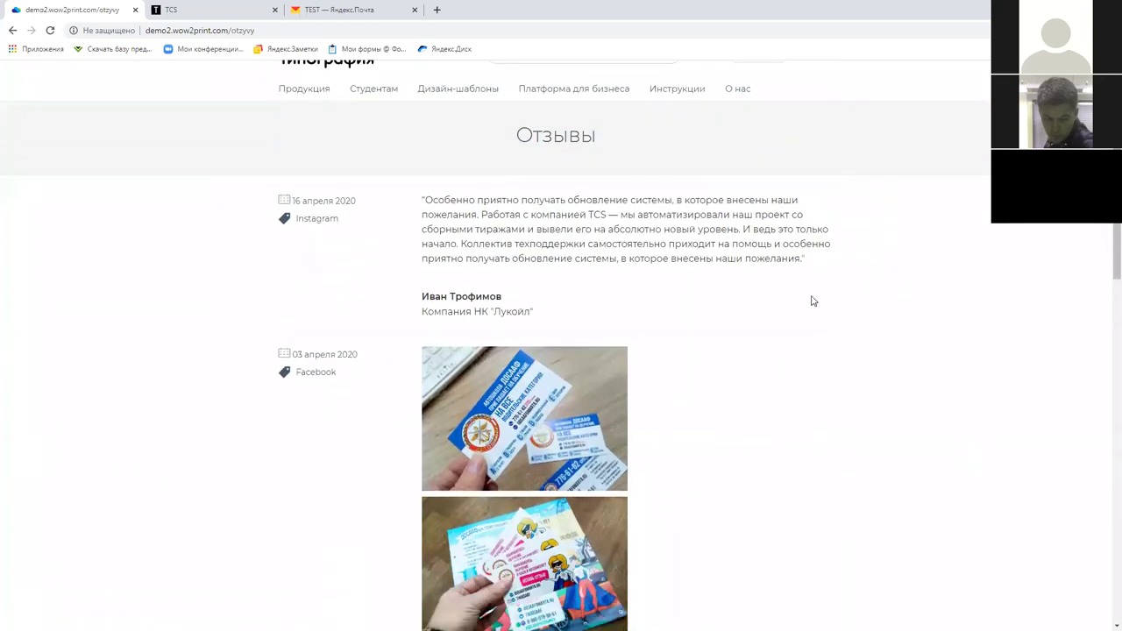
left_click_drag(424, 199, 672, 306)
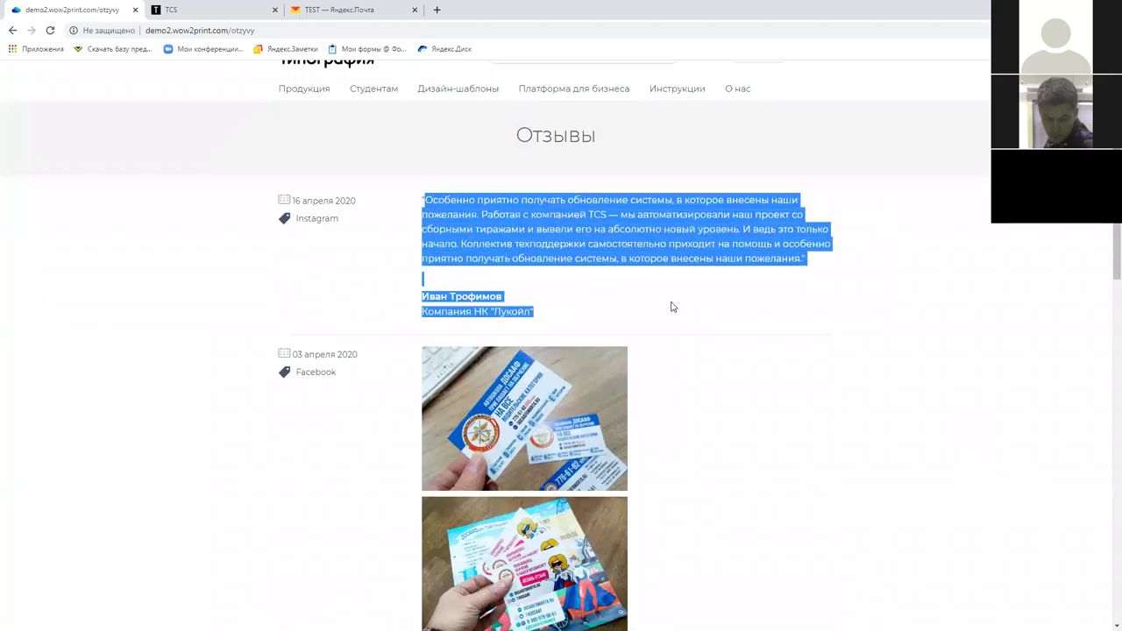
left_click(674, 308)
scroll(683, 320, "down", 3)
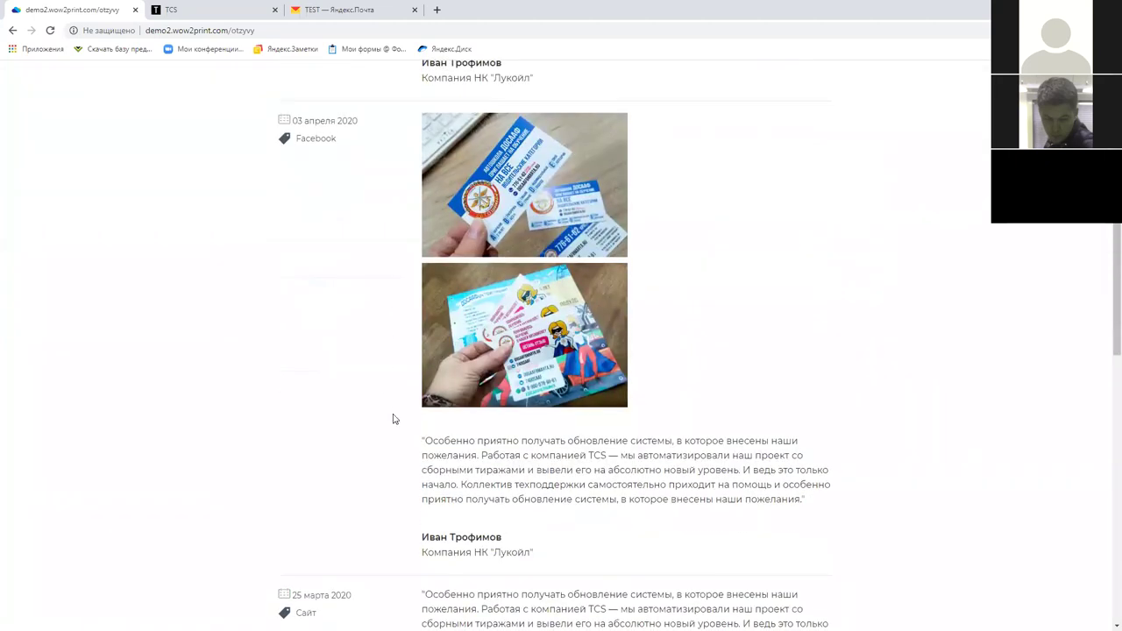
left_click_drag(358, 122, 296, 140)
left_click(308, 164)
scroll(351, 210, "down", 4)
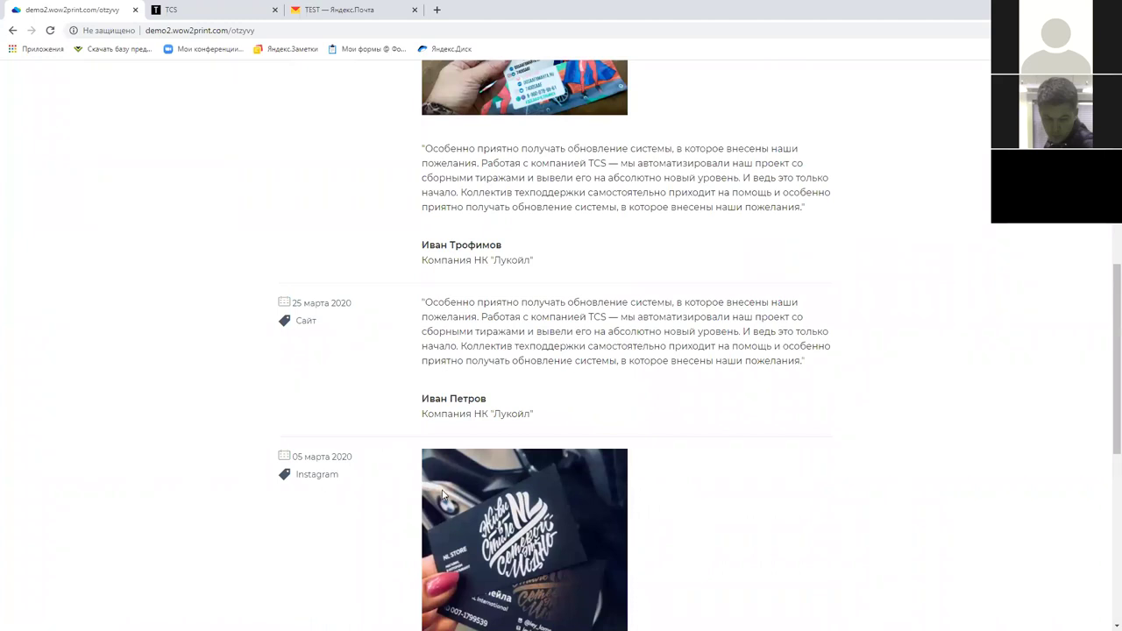
scroll(442, 494, "down", 1)
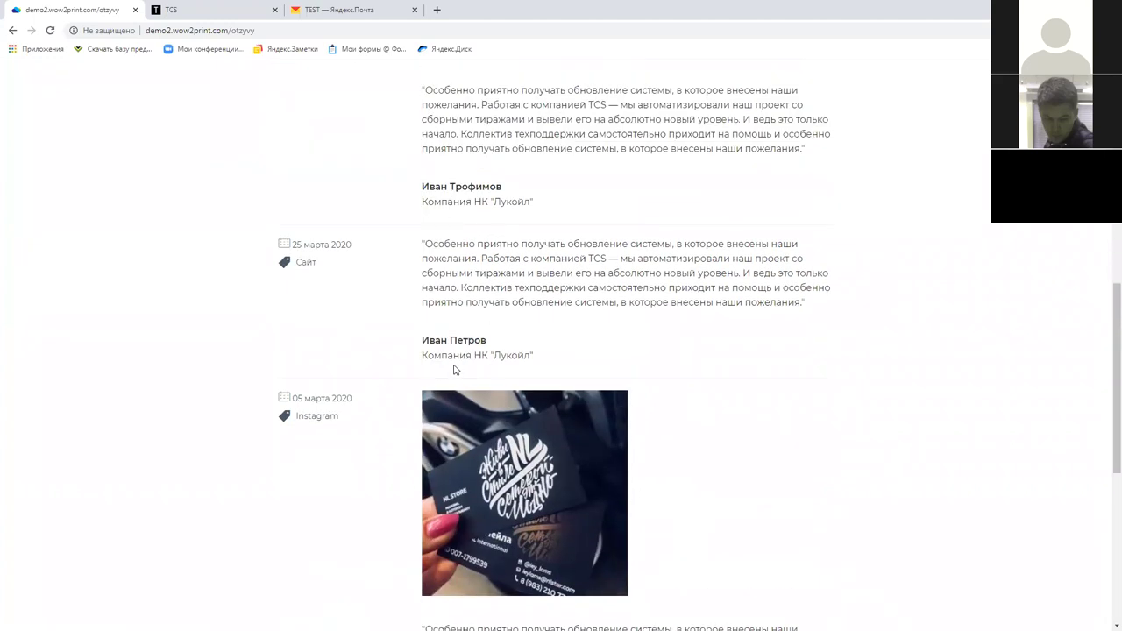
Step: Return to the blog list in the admin backend and open the display settings of the Отзывы blog
key("ctrl+Tab")
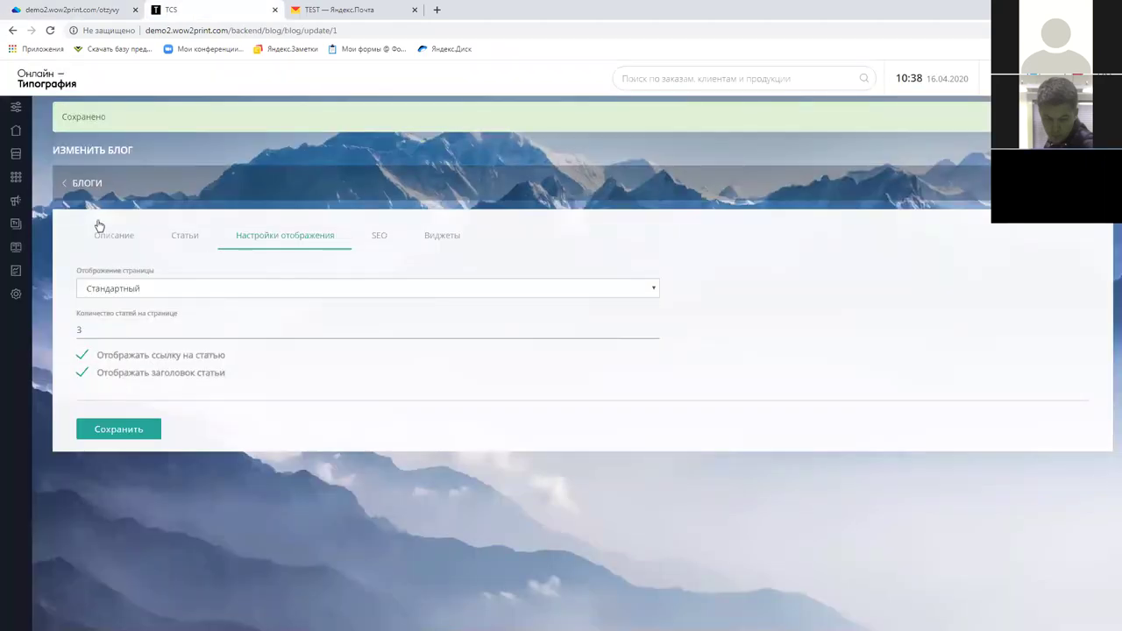
left_click(90, 184)
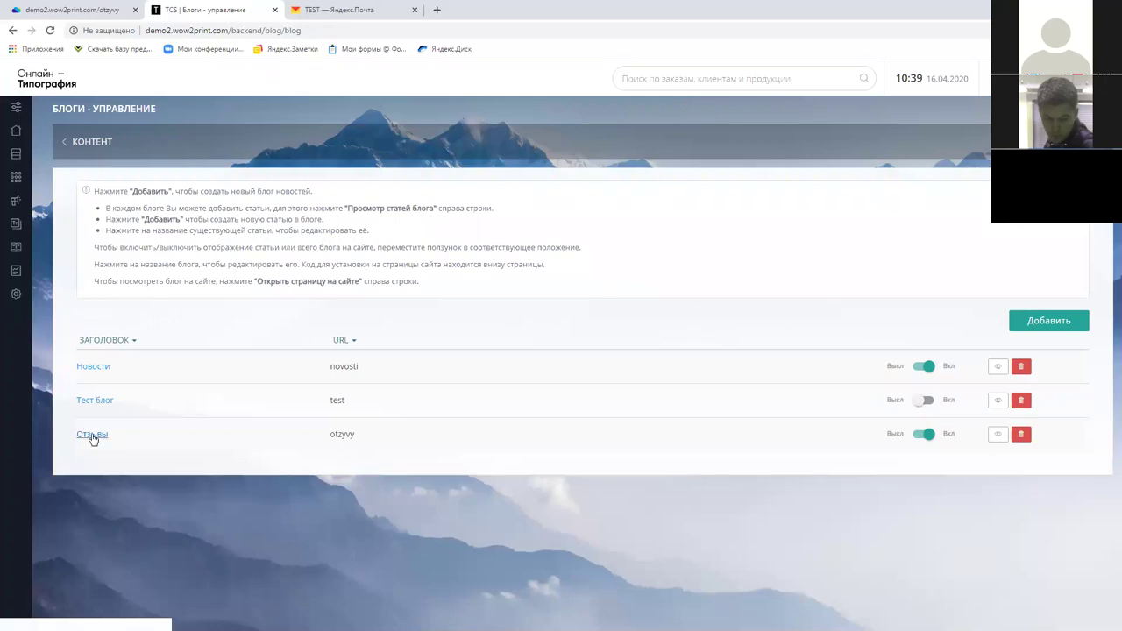
left_click(93, 433)
left_click(249, 198)
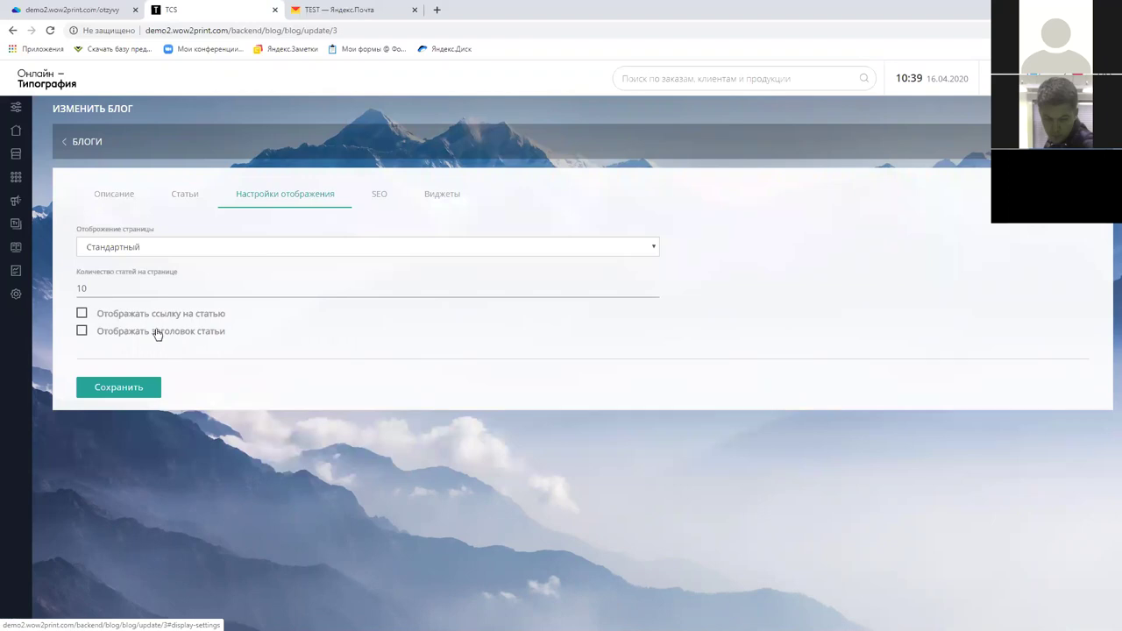
Step: Review the public Отзывы page against its blog settings and look over the site's О нас and Продукция sections
left_click(72, 10)
scroll(751, 440, "up", 3)
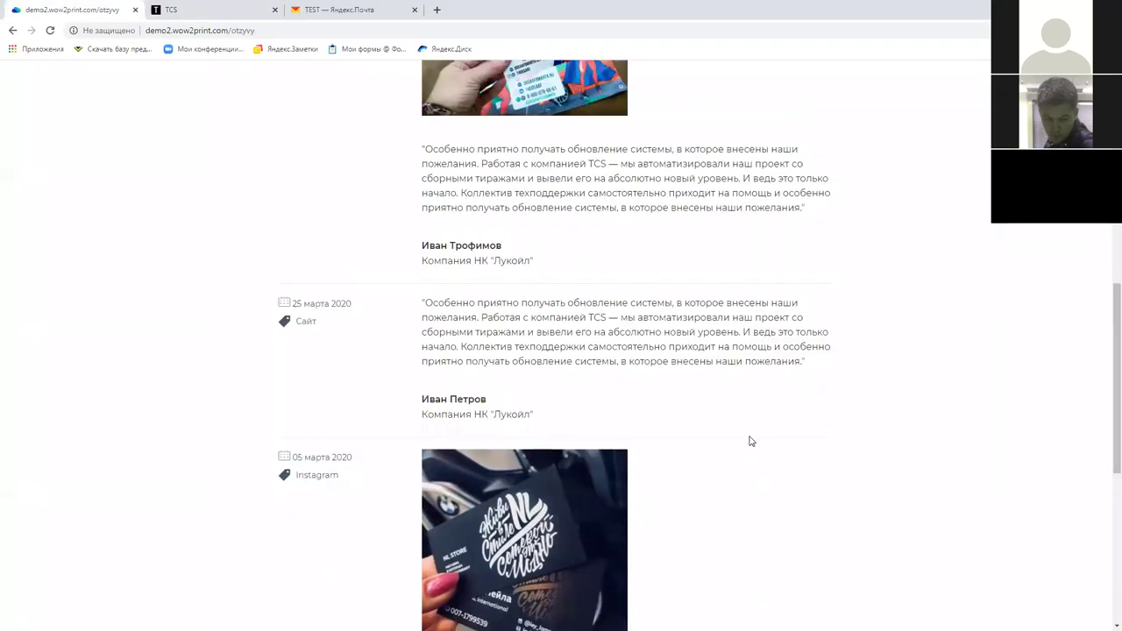
scroll(749, 440, "up", 5)
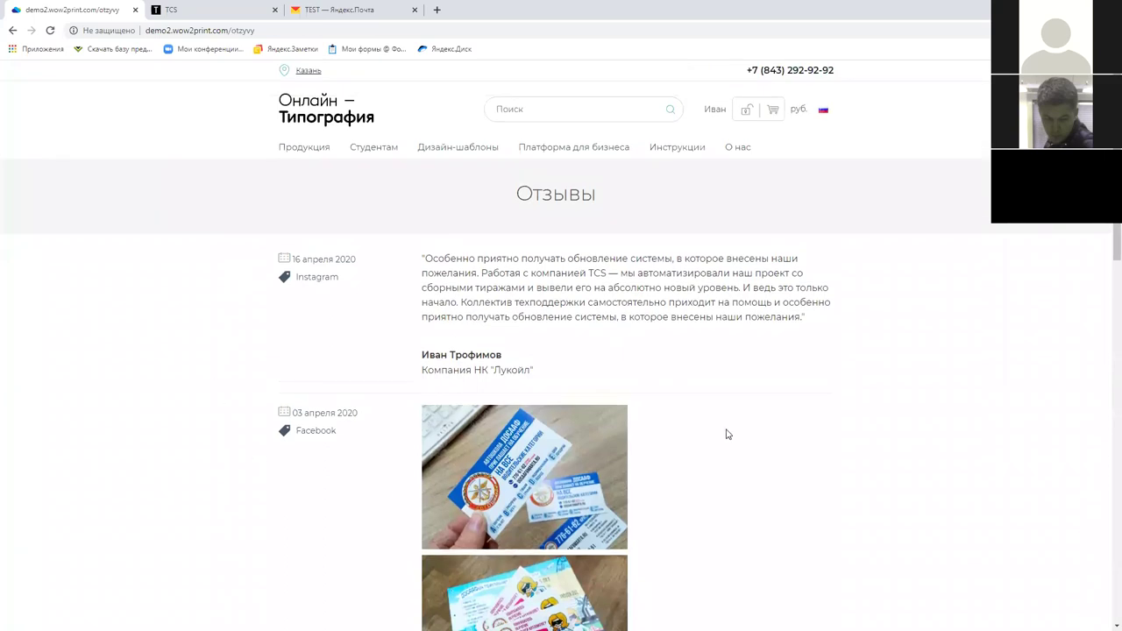
mouse_move(743, 150)
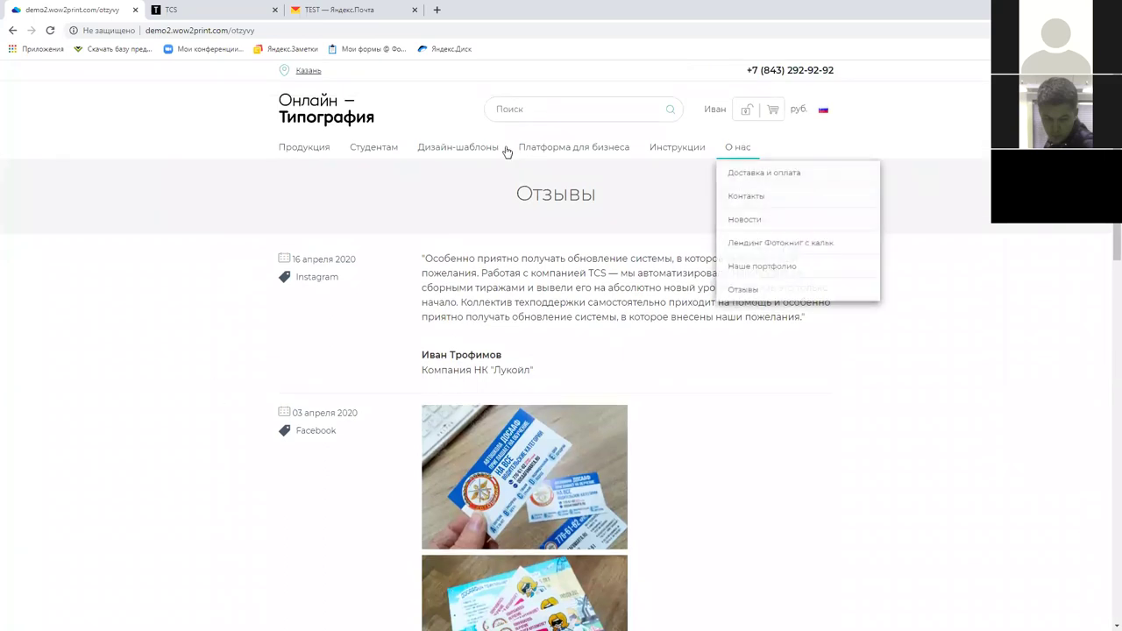
mouse_move(309, 151)
mouse_move(316, 172)
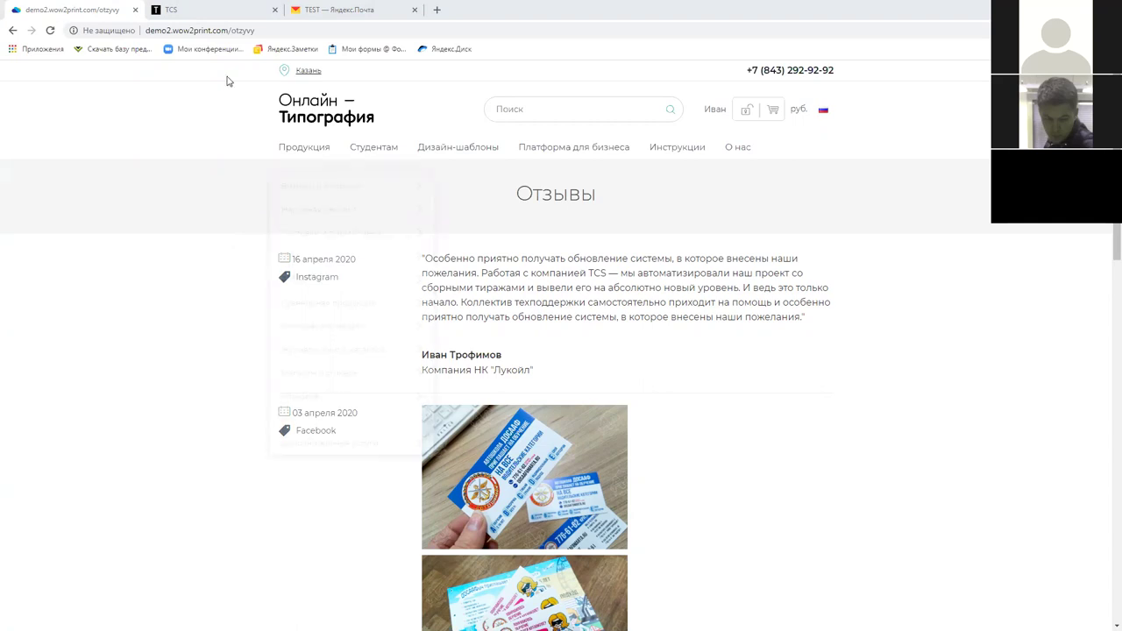
Step: Return to the admin backend and open the Галереи list in the site content section
left_click(213, 9)
mouse_move(9, 200)
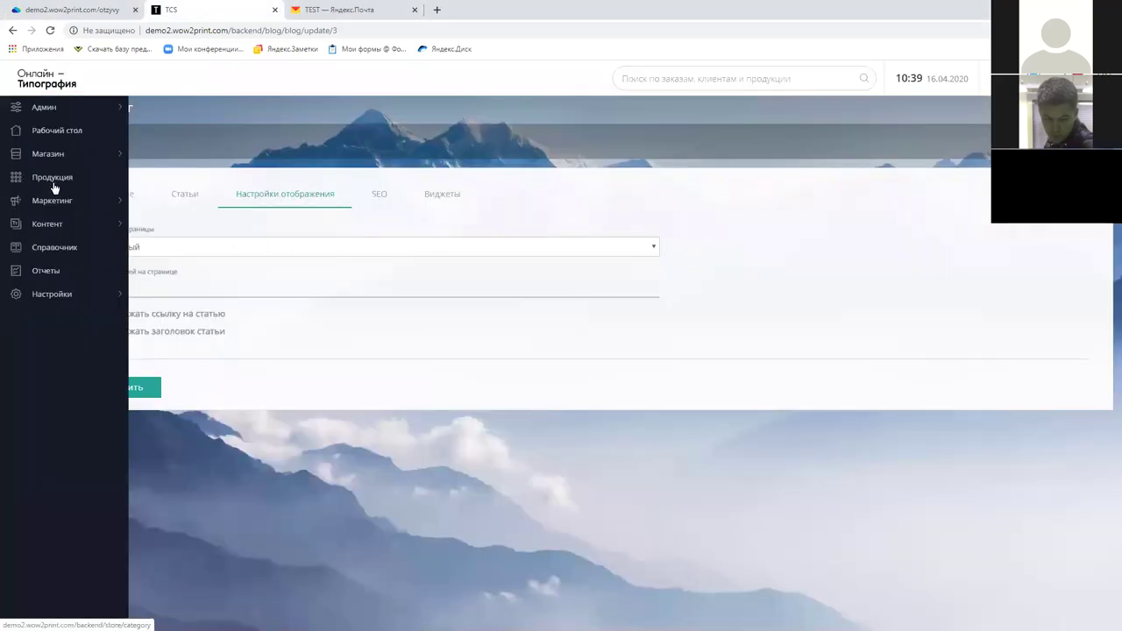
mouse_move(49, 224)
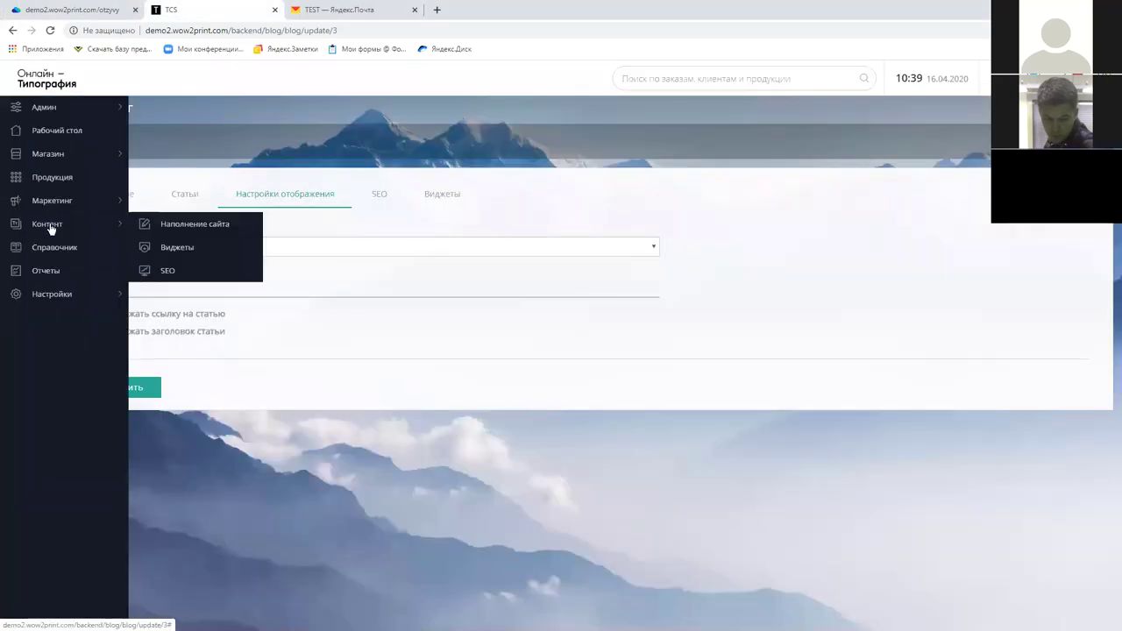
left_click(210, 226)
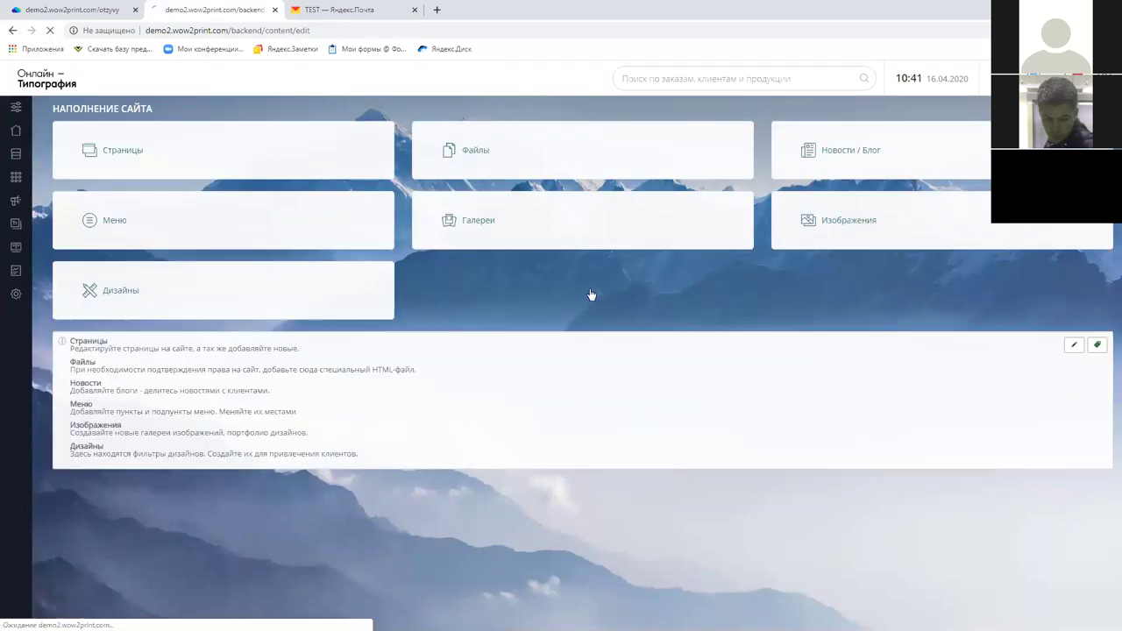
Step: Look through the portfolio galleries on the first two pages of the gallery list
scroll(628, 400, "down", 3)
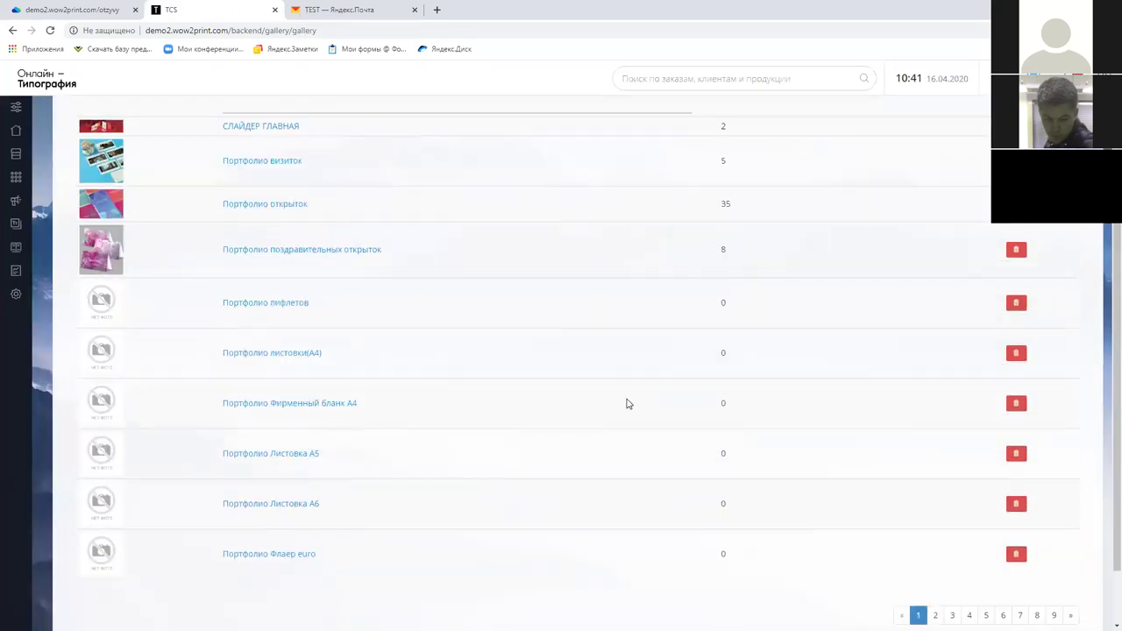
scroll(626, 403, "up", 3)
scroll(426, 389, "down", 1)
scroll(412, 391, "down", 2)
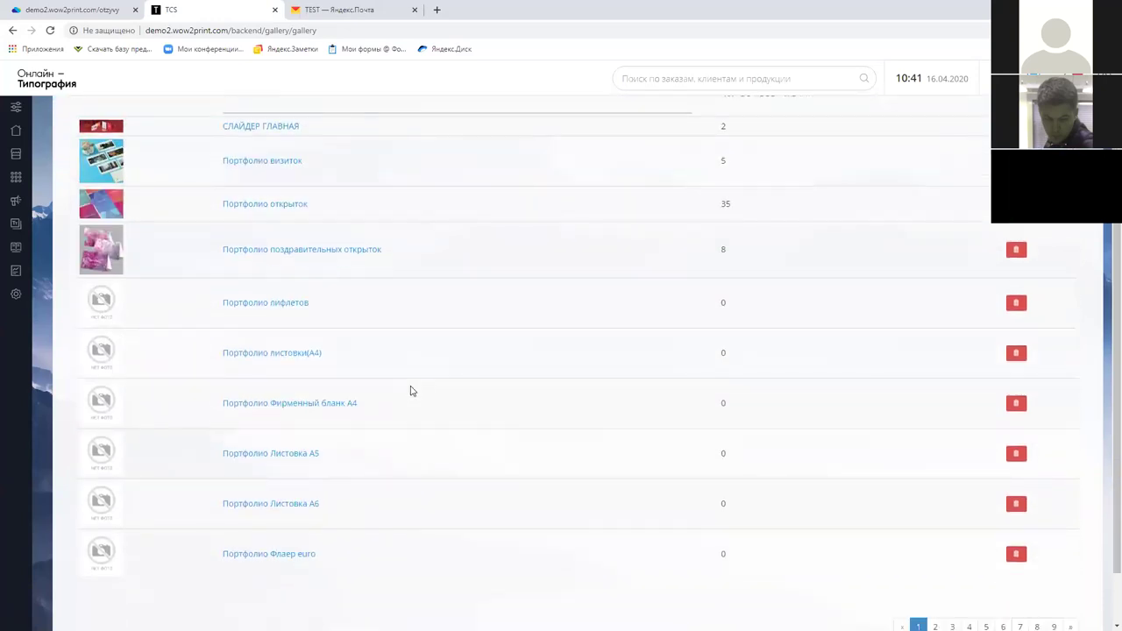
scroll(411, 388, "up", 1)
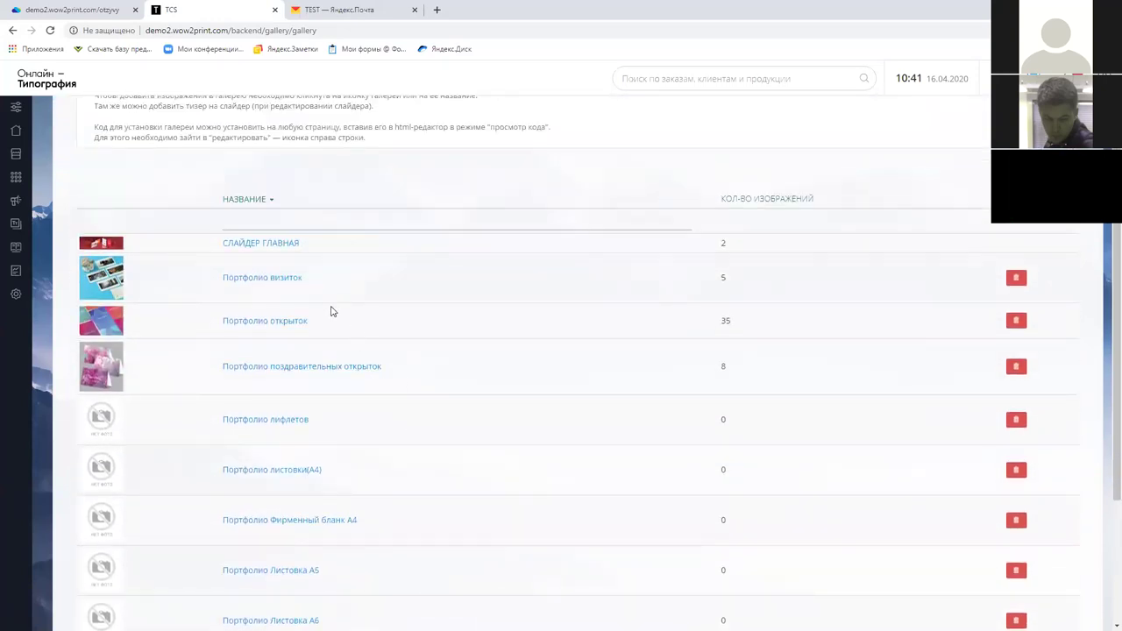
scroll(342, 342, "down", 2)
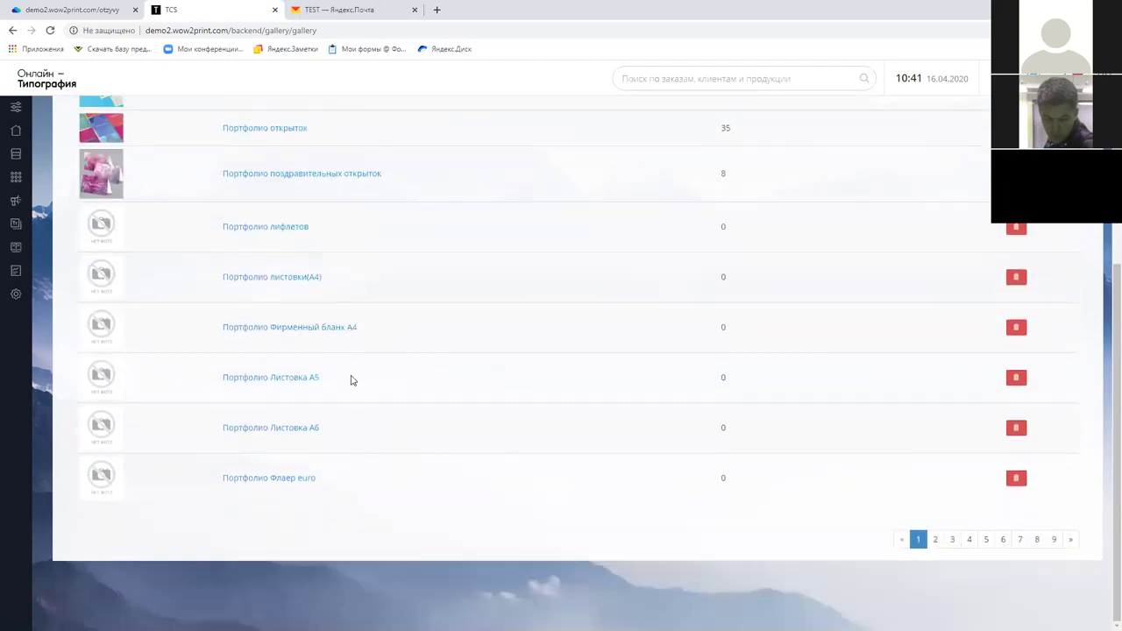
left_click(932, 539)
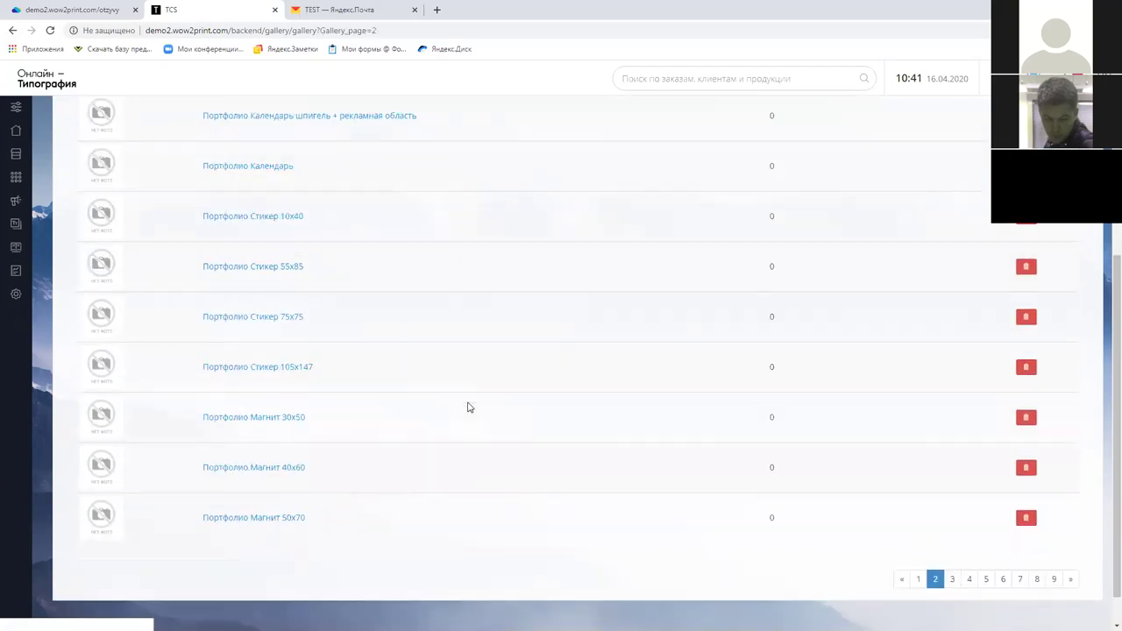
scroll(465, 396, "up", 4)
scroll(880, 324, "down", 5)
left_click(917, 539)
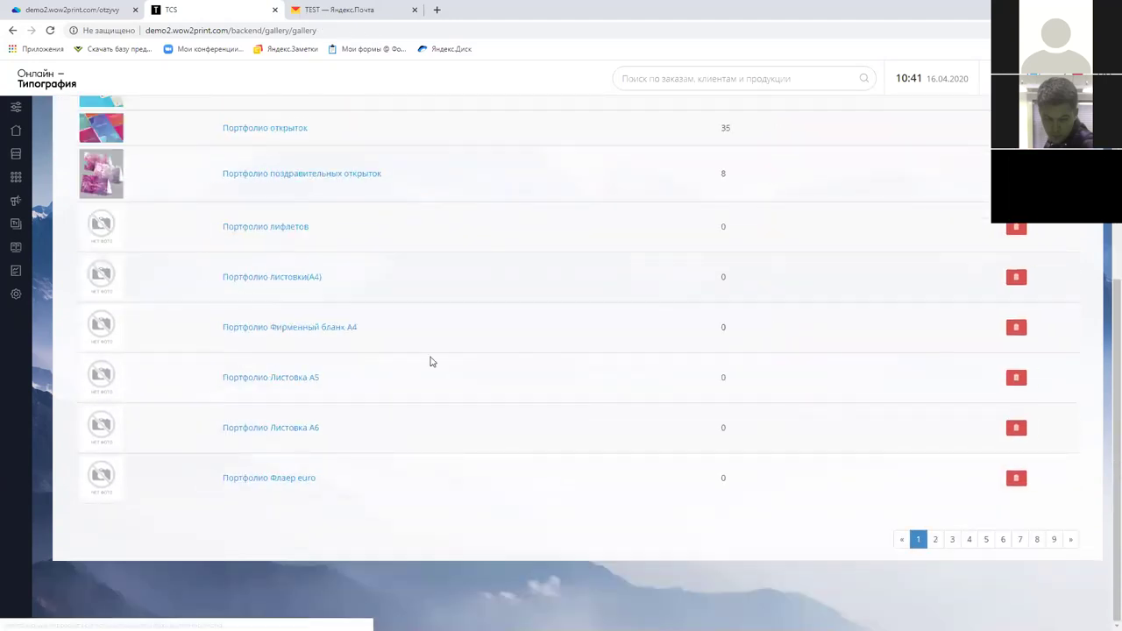
scroll(413, 330, "up", 5)
Step: Open the Портфолио визиток gallery and review its description, images and image upload options
left_click(278, 263)
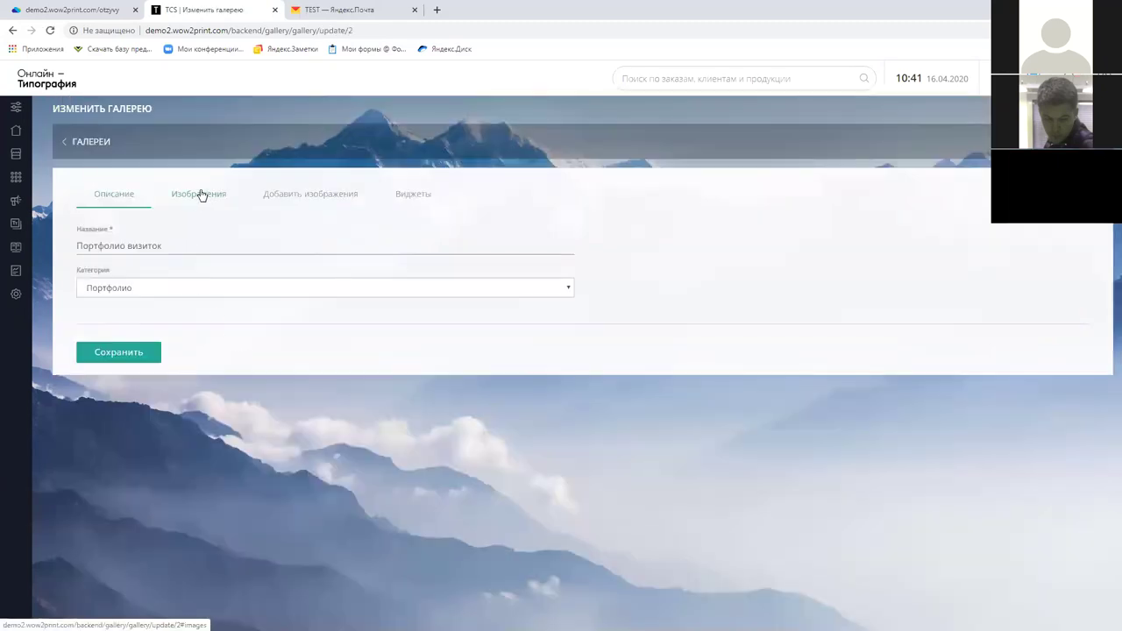
left_click(201, 195)
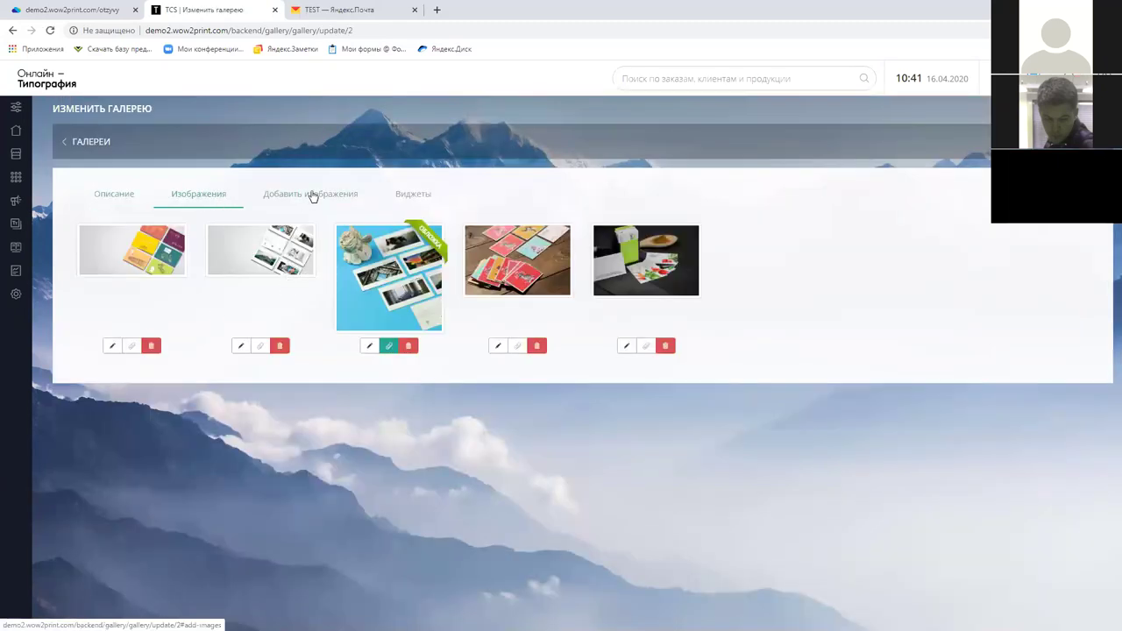
left_click(116, 200)
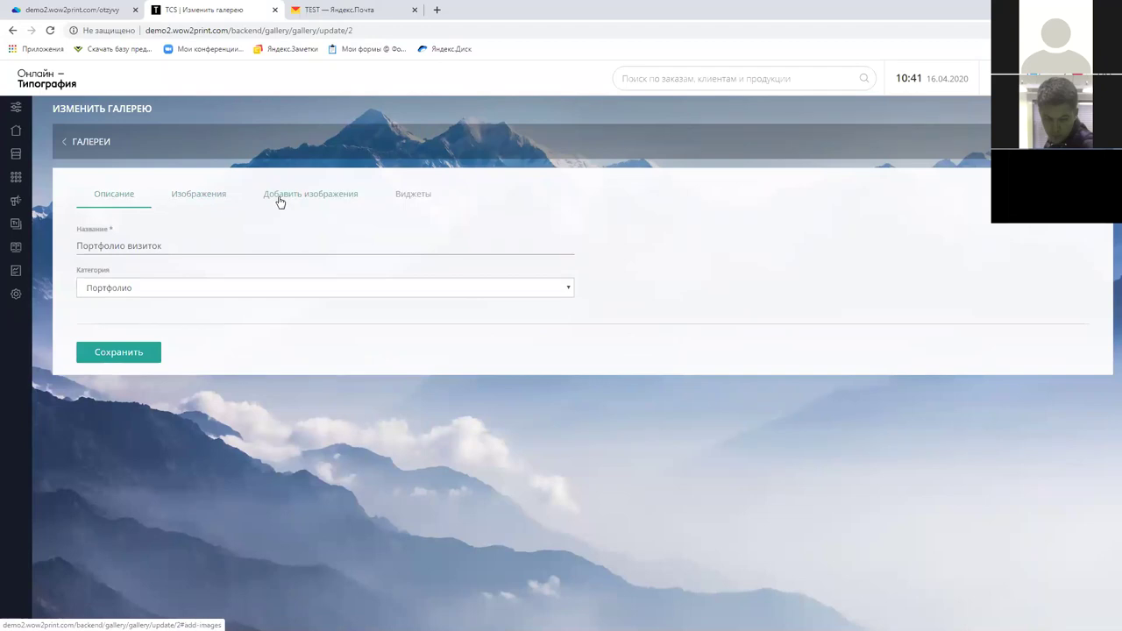
left_click(287, 198)
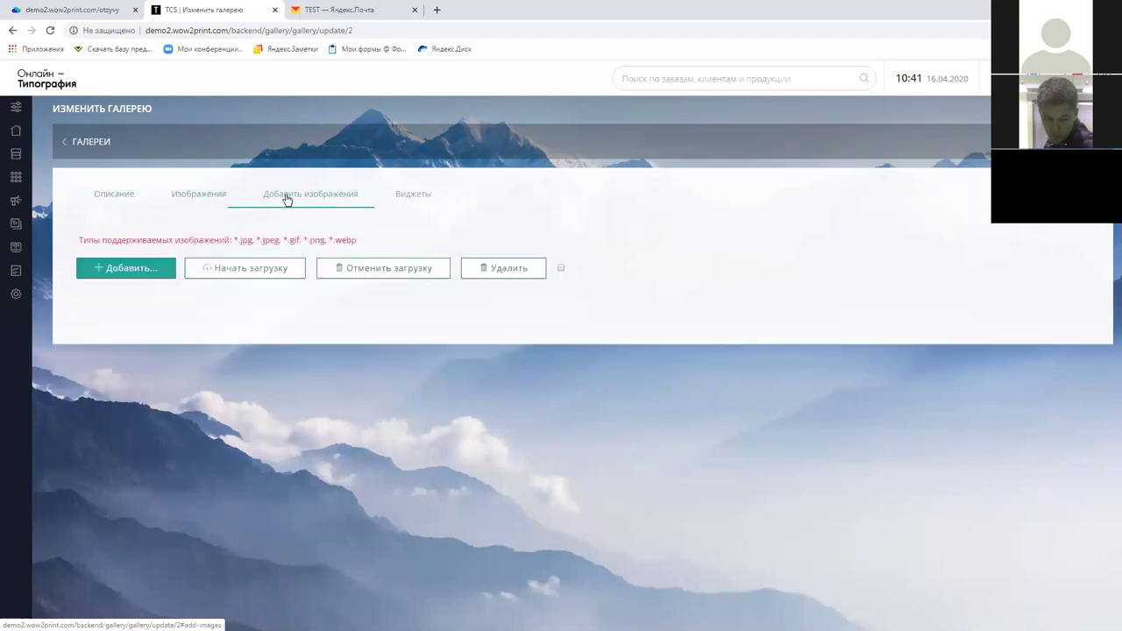
left_click(211, 194)
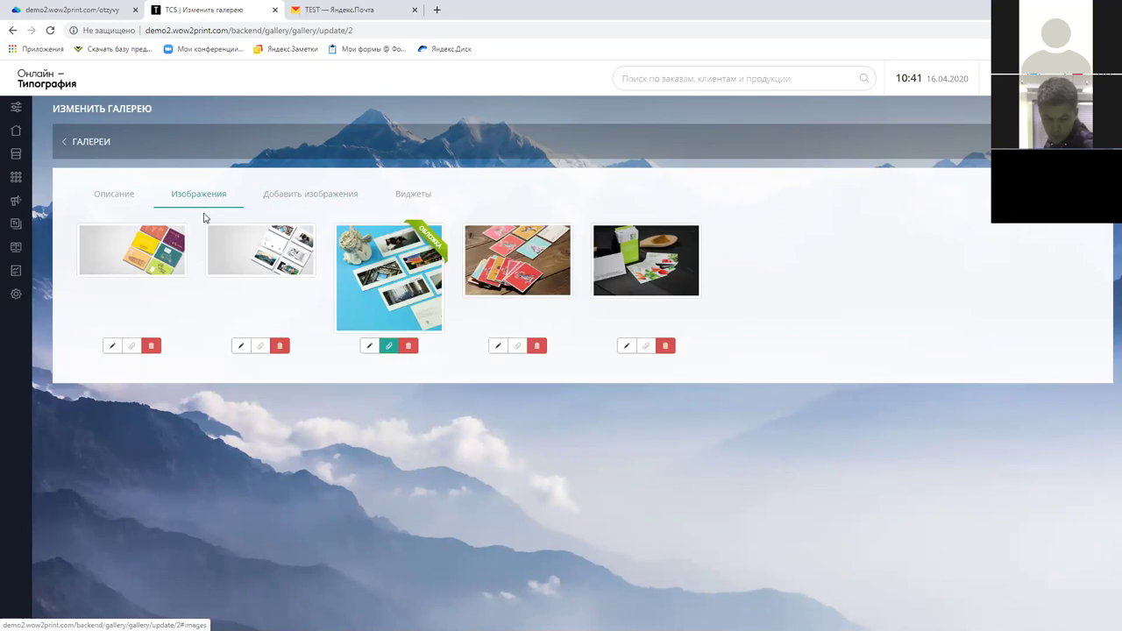
Step: Go back to the gallery list and view the images of the Портфолио открыток gallery
left_click(86, 144)
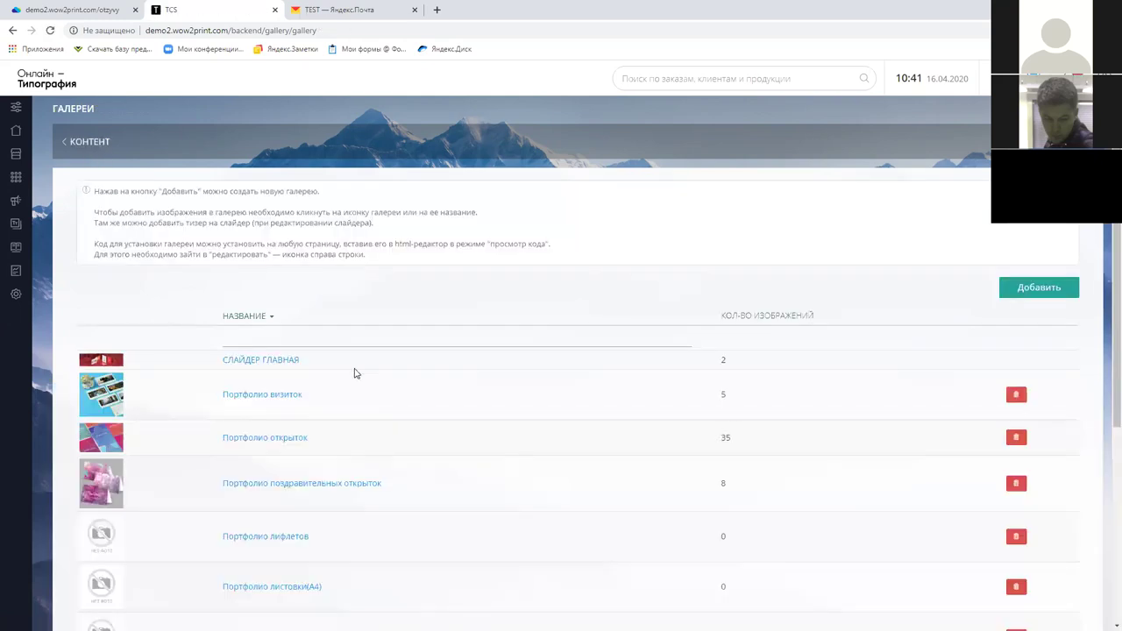
scroll(354, 373, "down", 2)
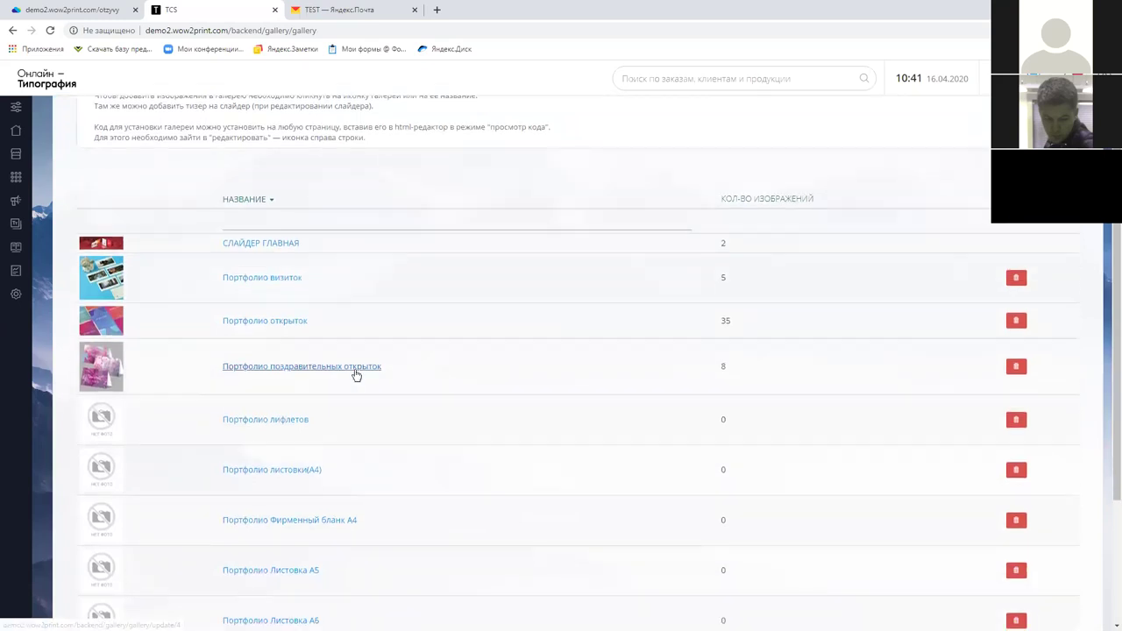
left_click(276, 323)
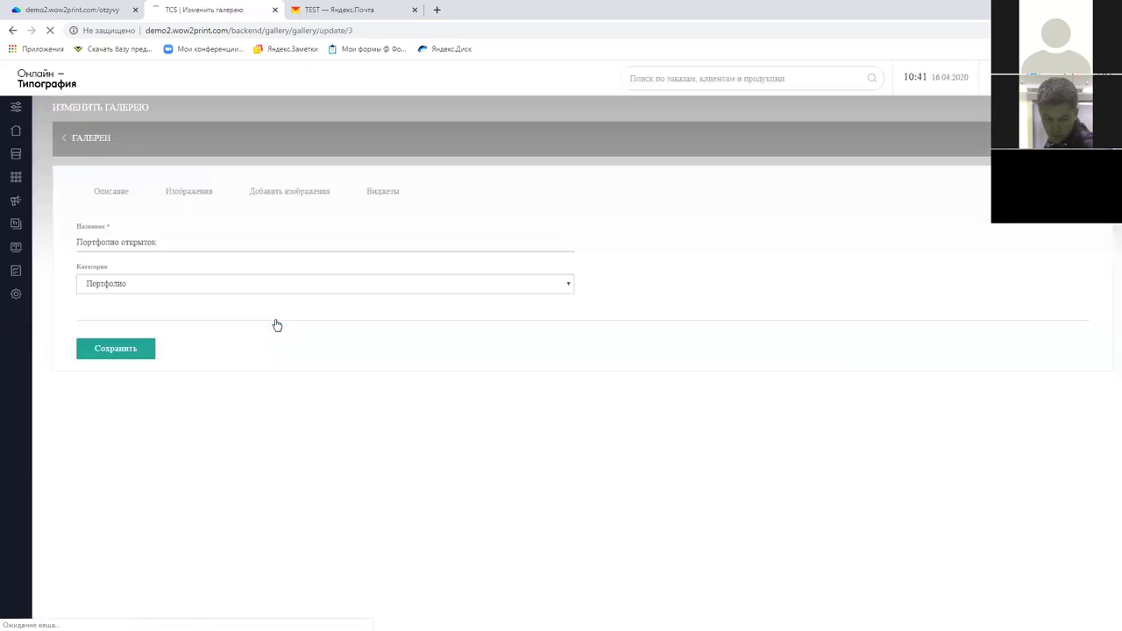
left_click(207, 193)
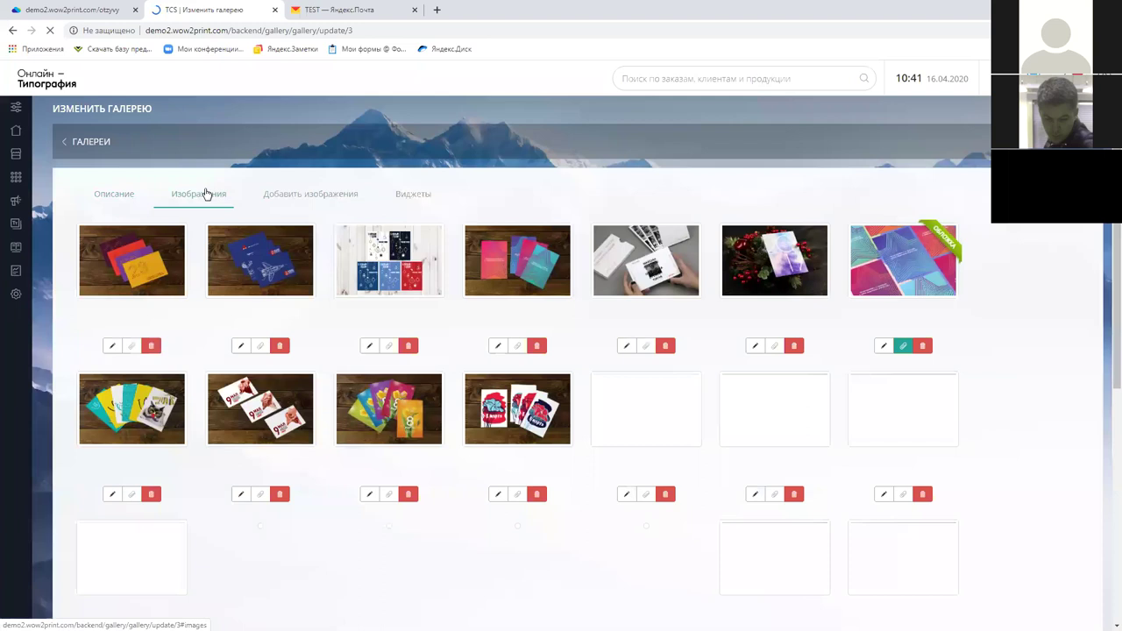
Step: Return to the Портфолио визиток gallery and inspect the edit settings of its image tagged италия
left_click(84, 152)
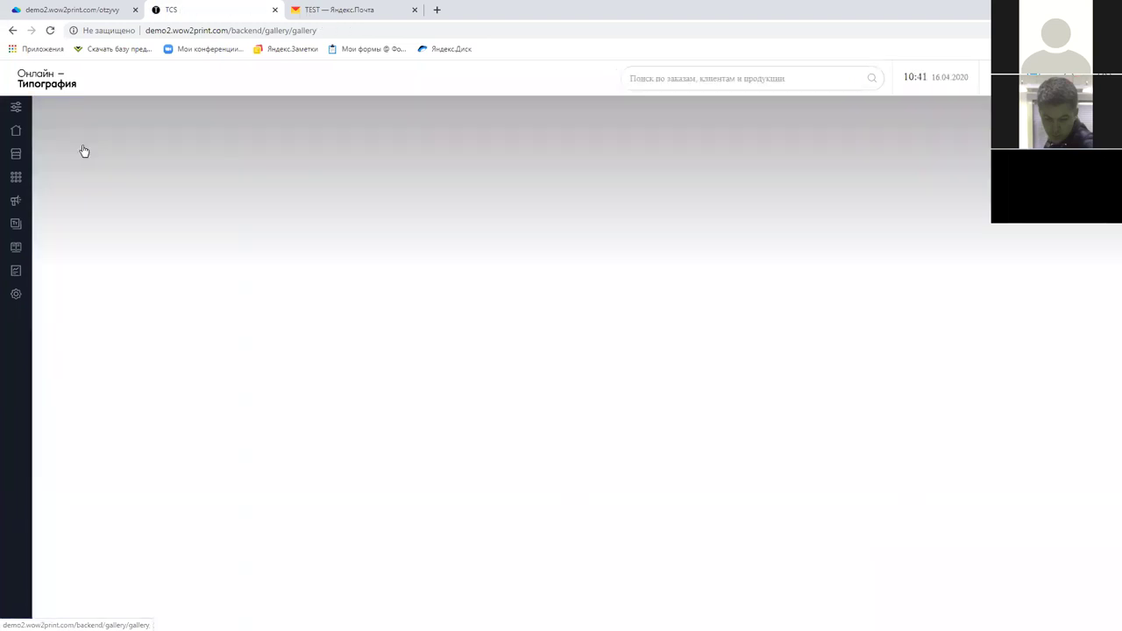
scroll(280, 362, "down", 3)
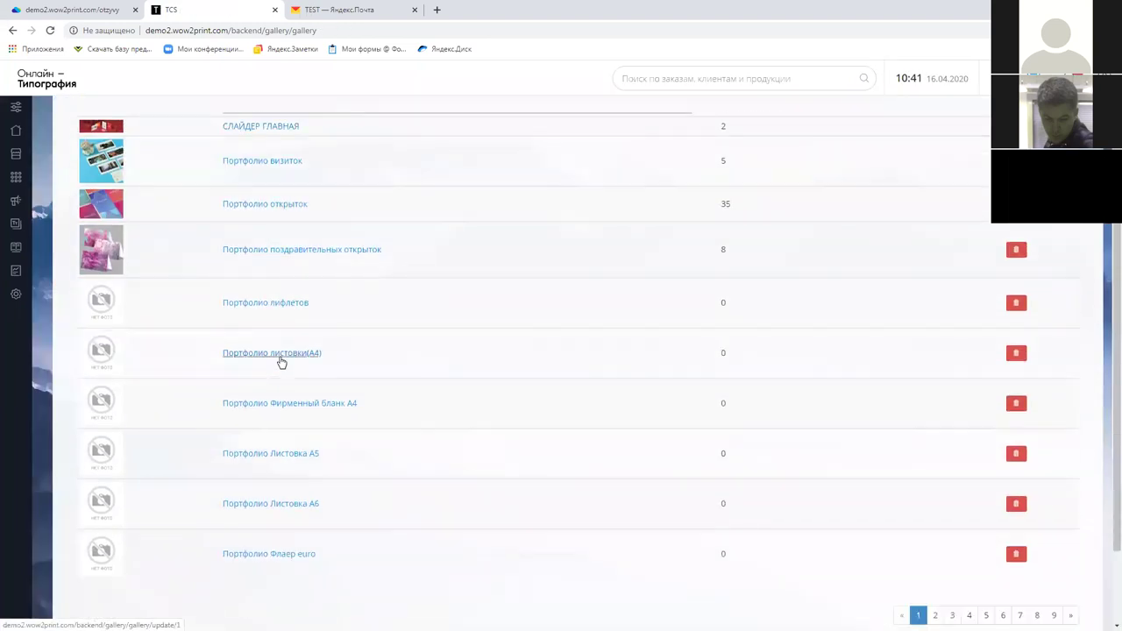
scroll(348, 368, "up", 2)
left_click(282, 336)
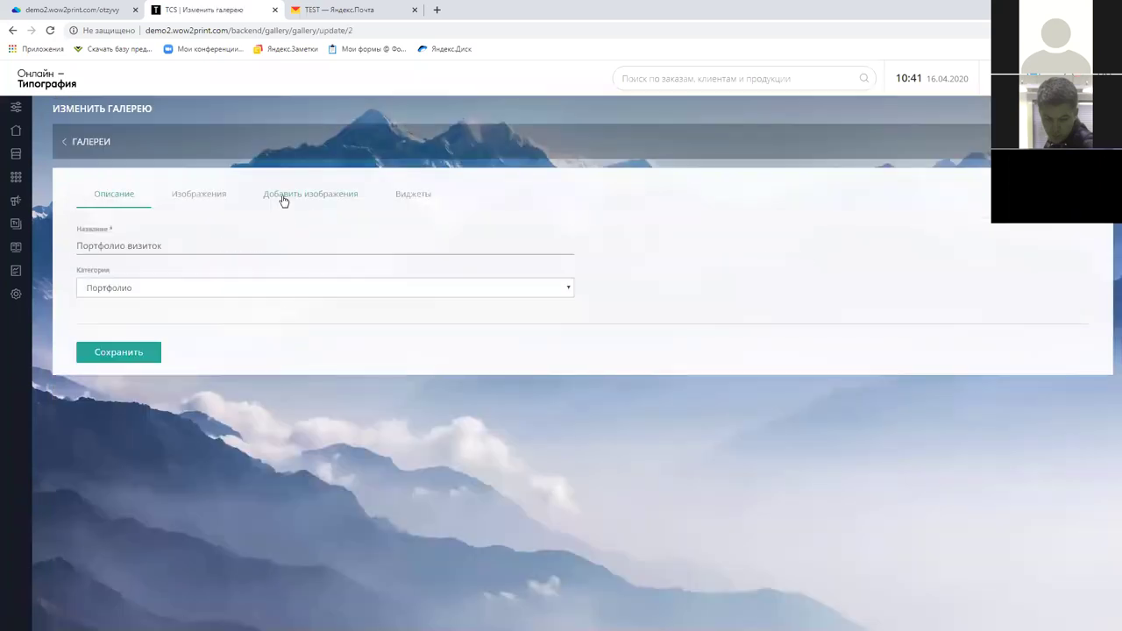
left_click(282, 197)
left_click(199, 194)
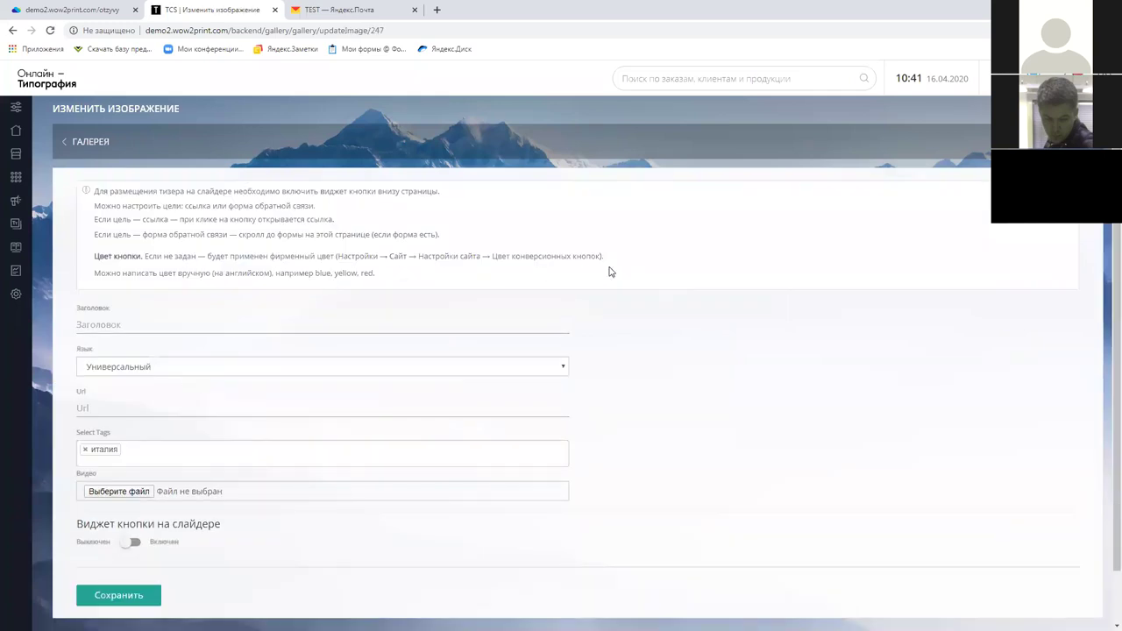
scroll(611, 272, "down", 1)
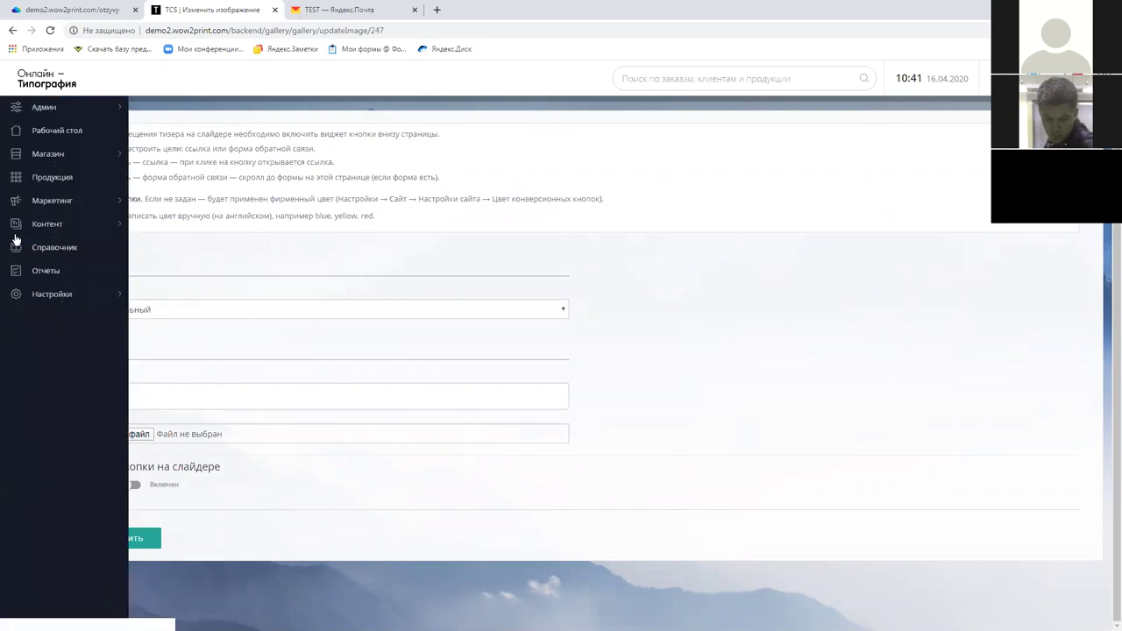
Step: Open the Фотокнига на скобе photo gallery widget from the content widgets and select its site installation code
mouse_move(21, 226)
left_click(174, 248)
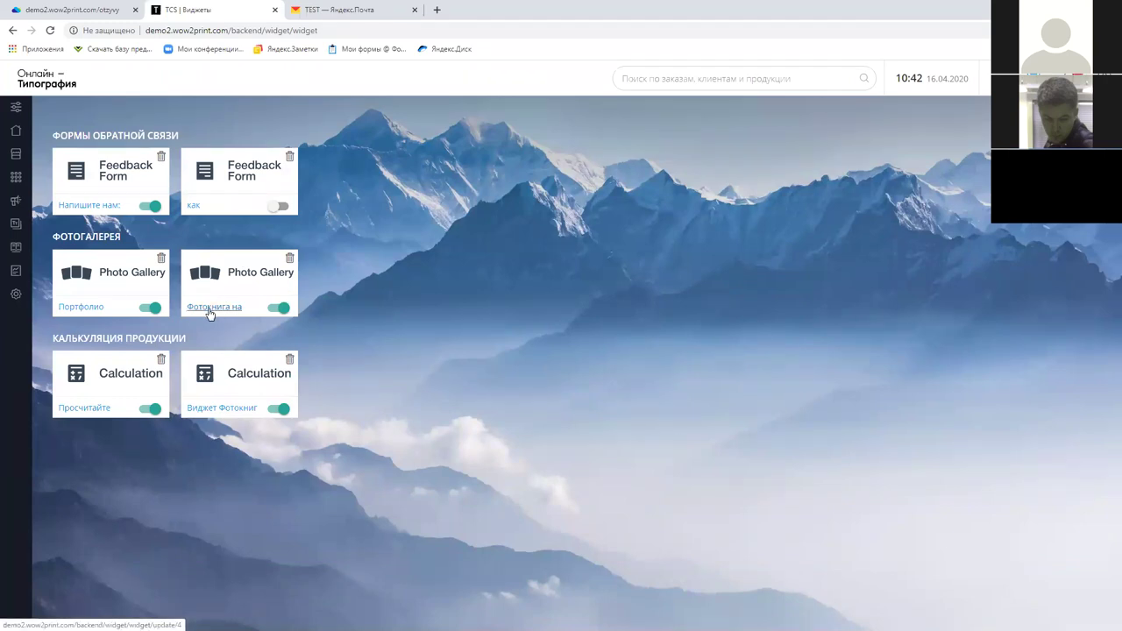
left_click(215, 309)
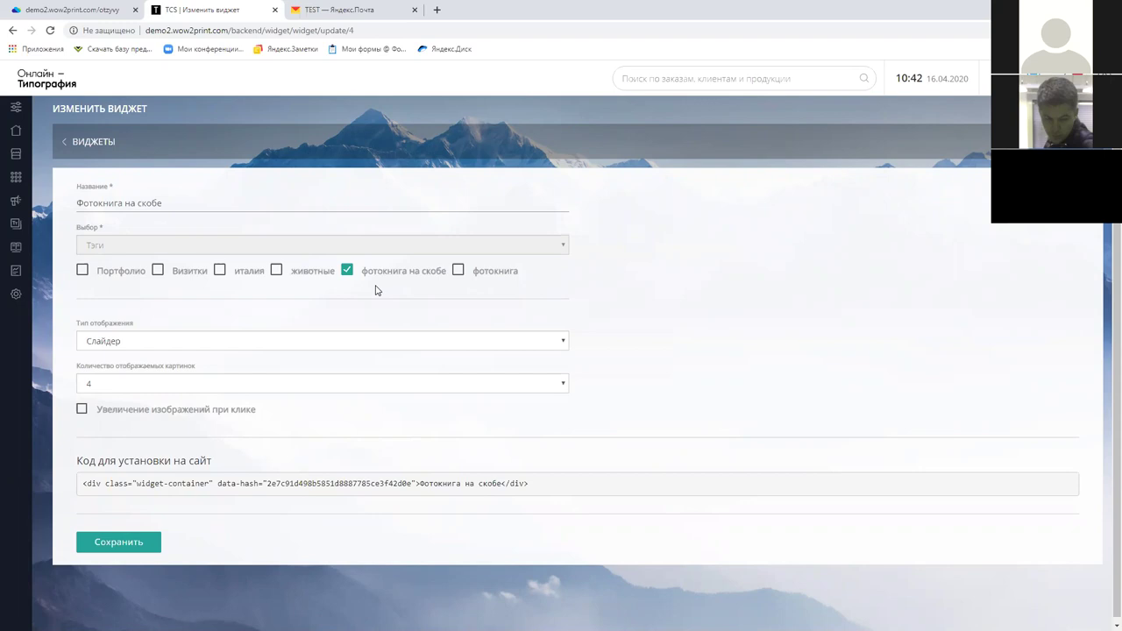
mouse_move(70, 113)
left_click_drag(85, 483, 550, 495)
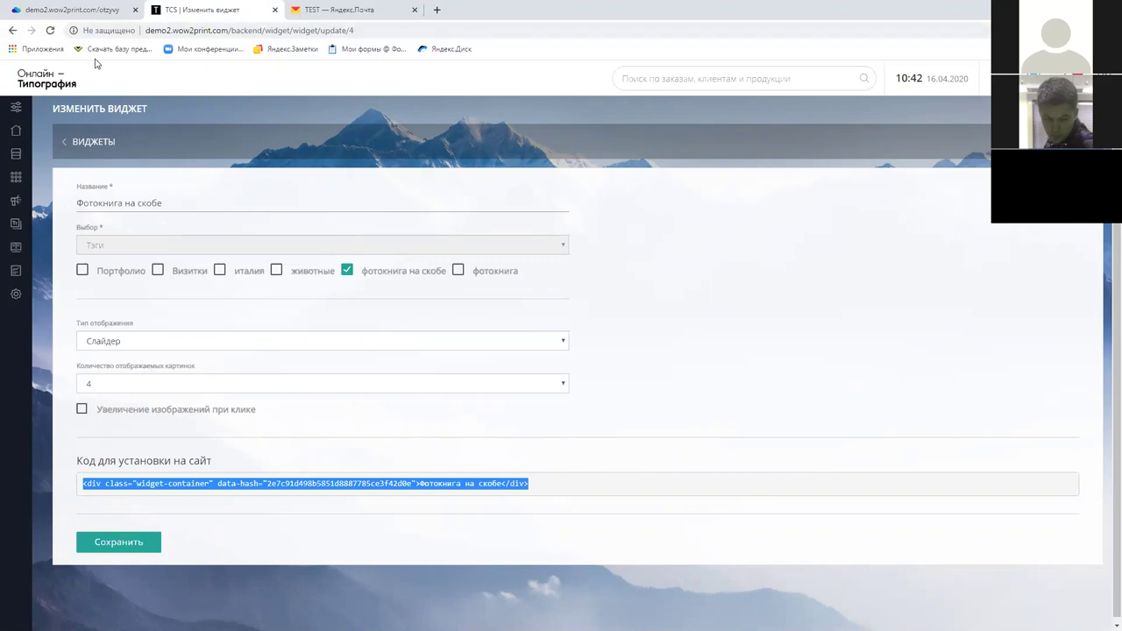
Step: Switch to the public site and open the photobook landing page with the calculator from the О нас section
left_click(76, 16)
mouse_move(738, 149)
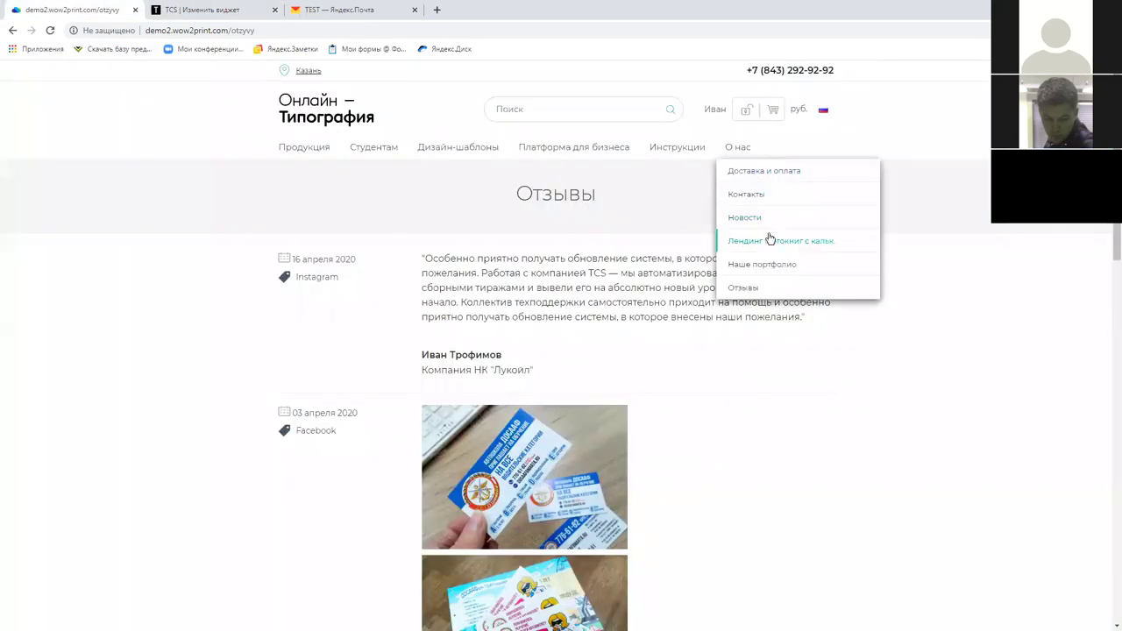
left_click(770, 241)
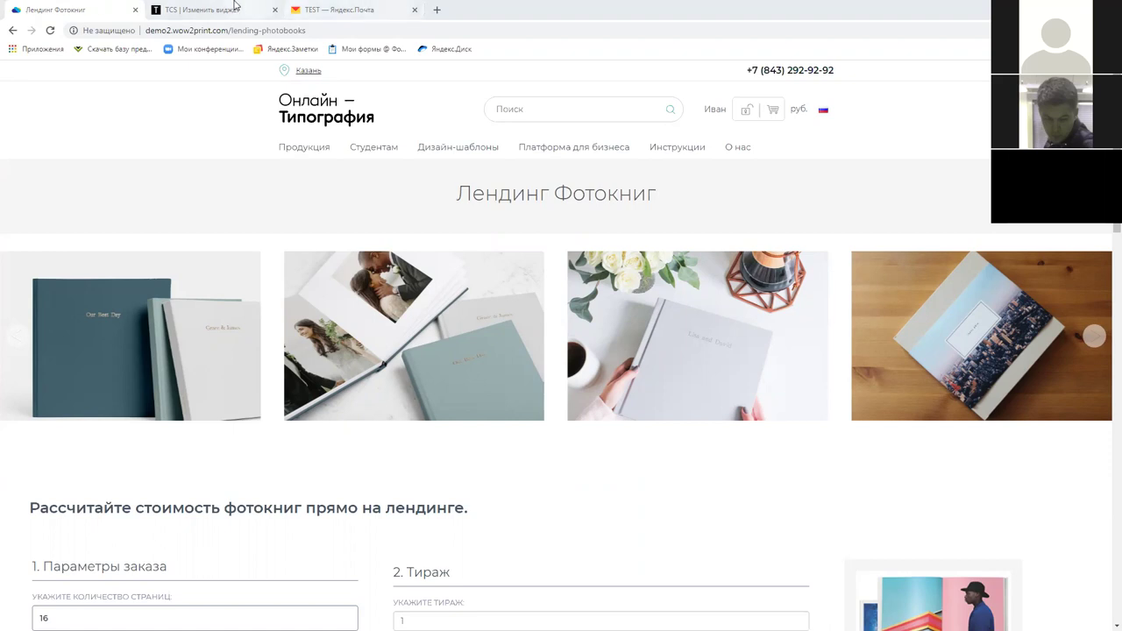
Step: Open the Визитка product page and examine its additional parameters, including the reference file upload for PDF and AI
mouse_move(304, 147)
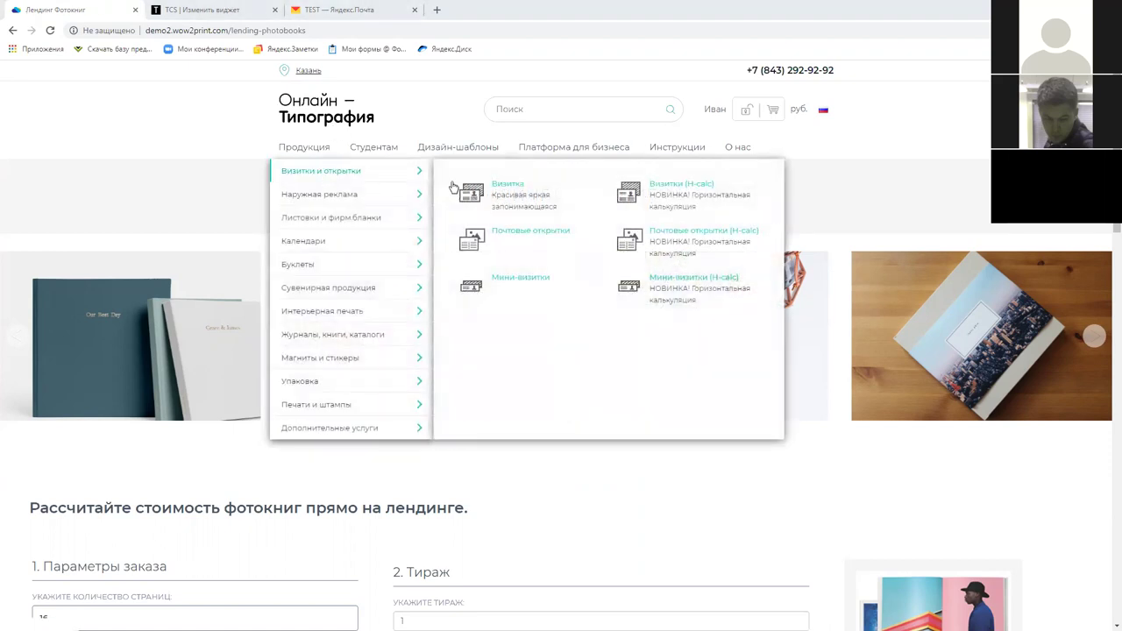
left_click(499, 197)
scroll(807, 286, "down", 10)
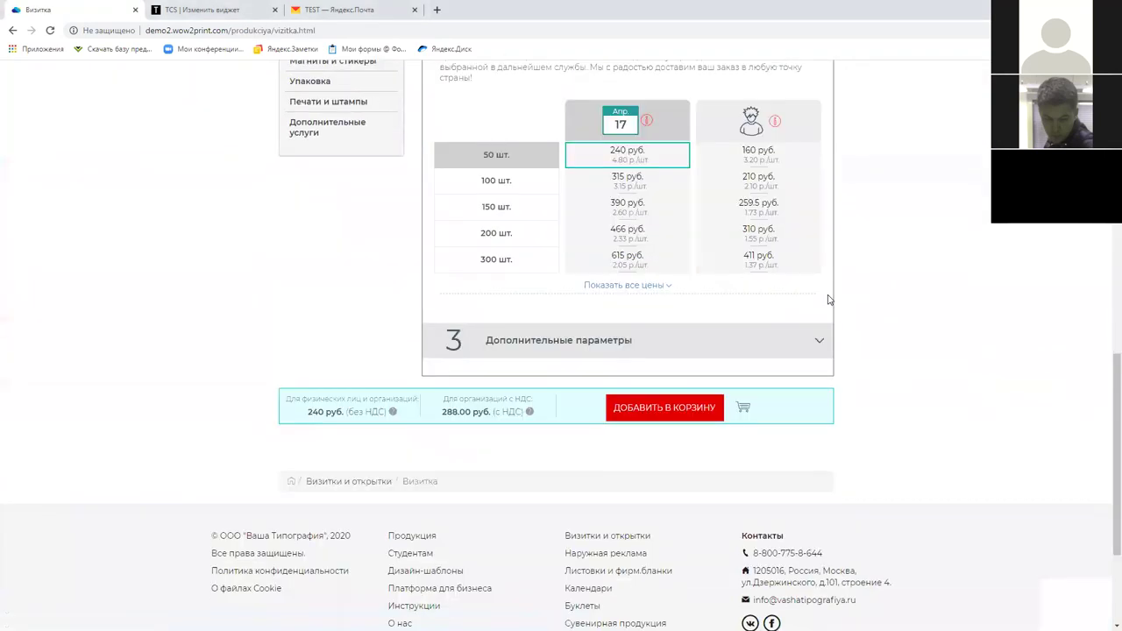
left_click(819, 341)
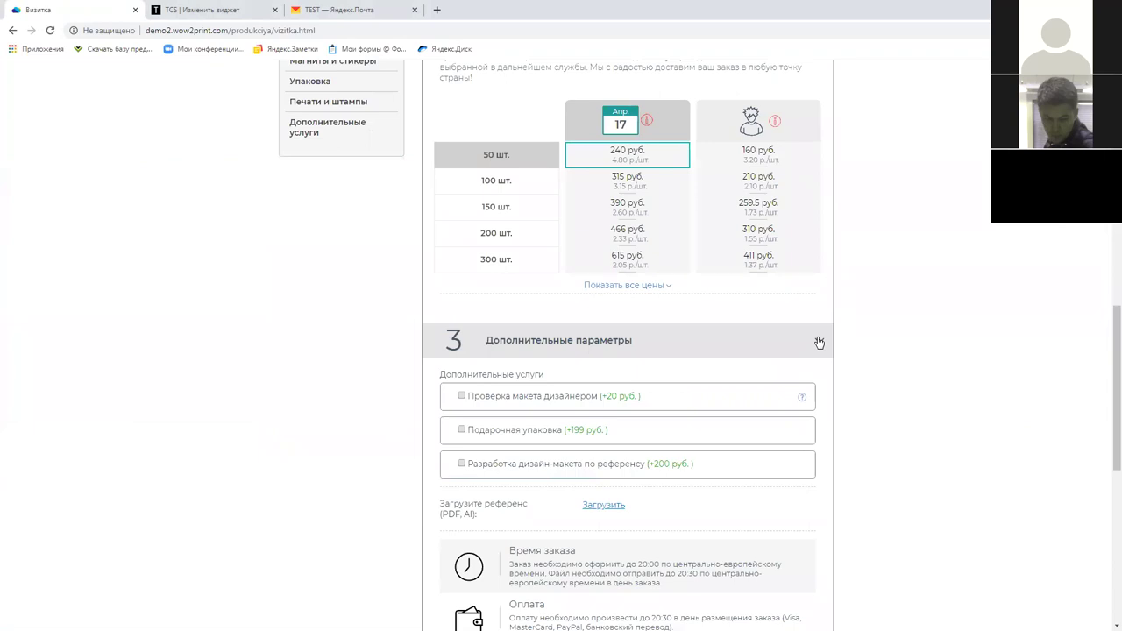
scroll(819, 342, "down", 3)
left_click_drag(441, 275, 531, 280)
left_click(479, 294)
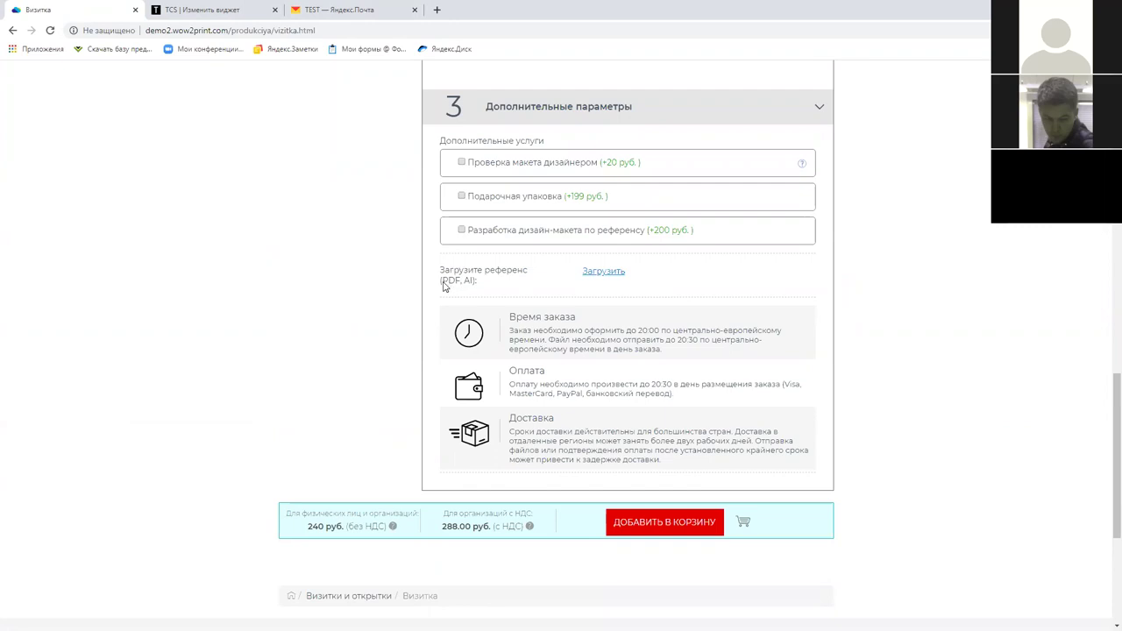
Step: Open the calculation settings of the Визитка product in the admin backend's Визитки и открытки category
left_click(215, 10)
left_click(44, 179)
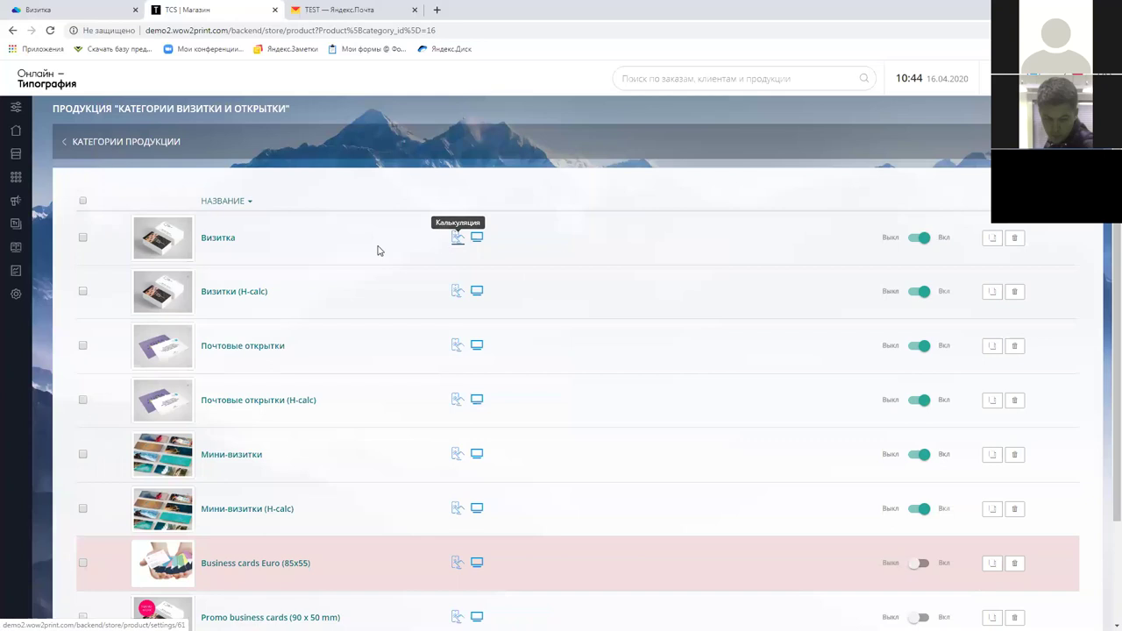
left_click(455, 239)
Step: Make the "Загрузите референс (PDF, AI):" field mandatory in the Загрузка файла block
scroll(316, 313, "down", 4)
scroll(315, 313, "down", 3)
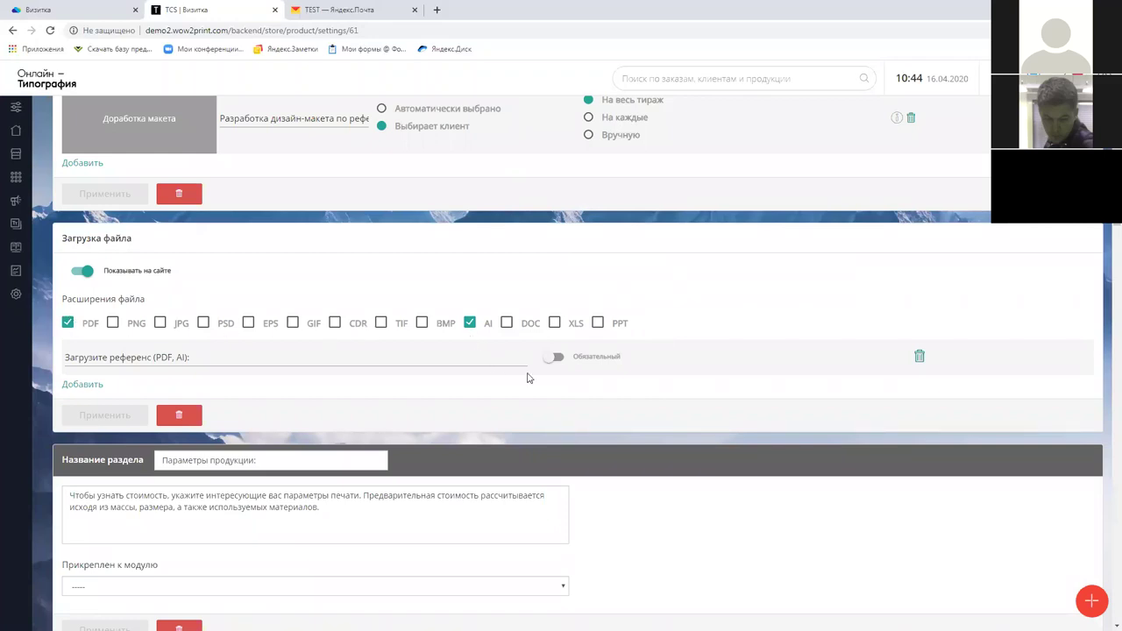
scroll(578, 381, "down", 1)
left_click(557, 303)
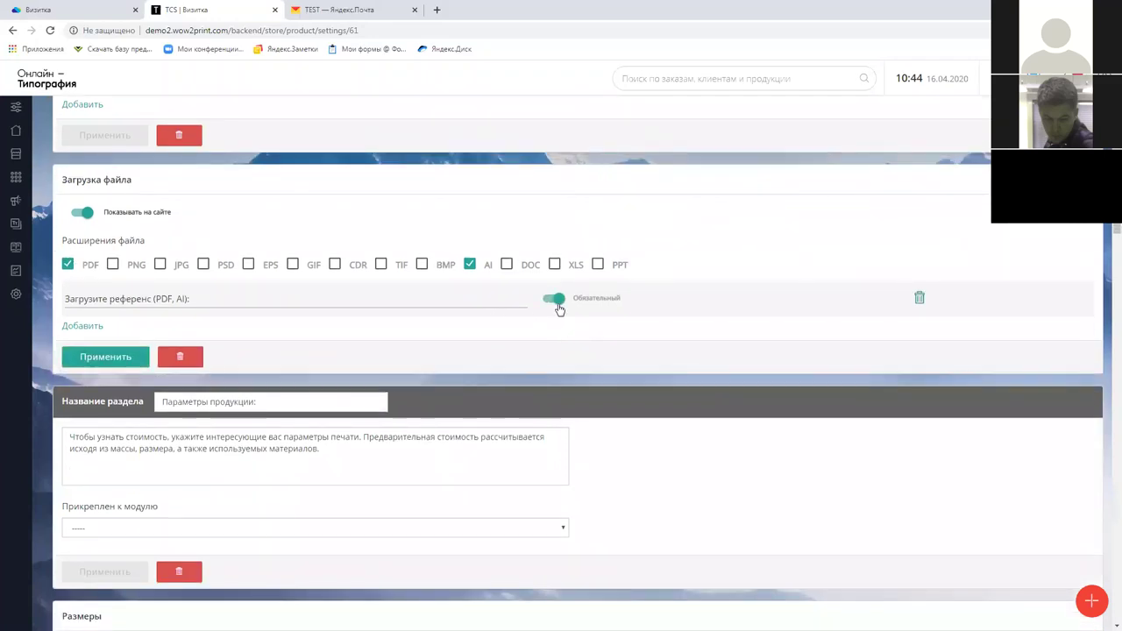
Step: Save the mandatory file upload setting and reload the Визитка product page on the public site
left_click(112, 356)
left_click(68, 15)
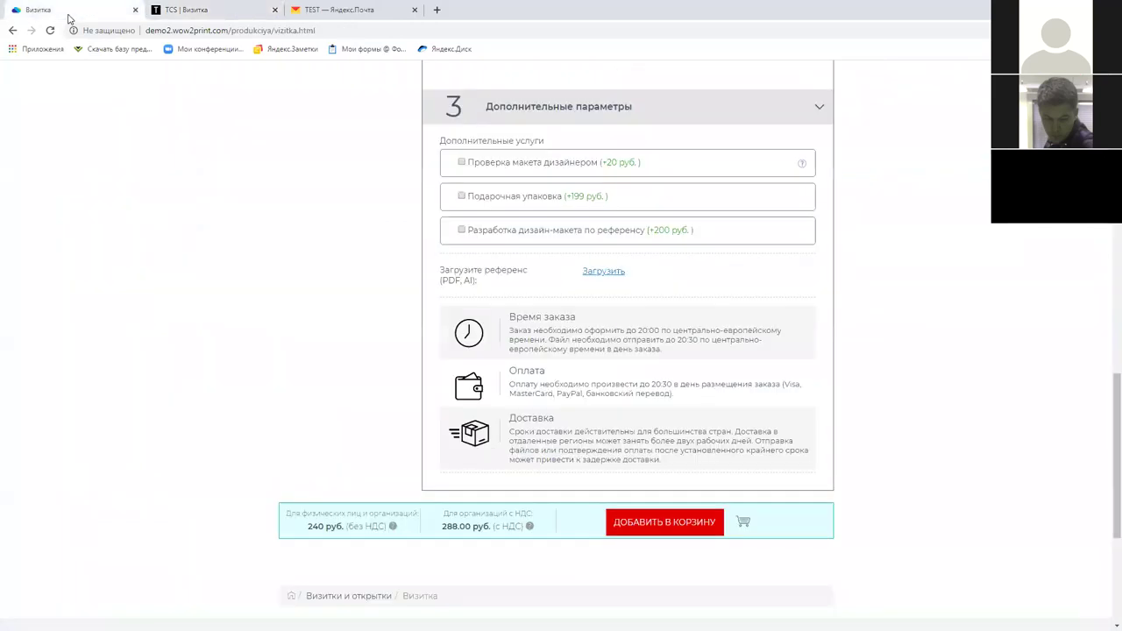
key("F5")
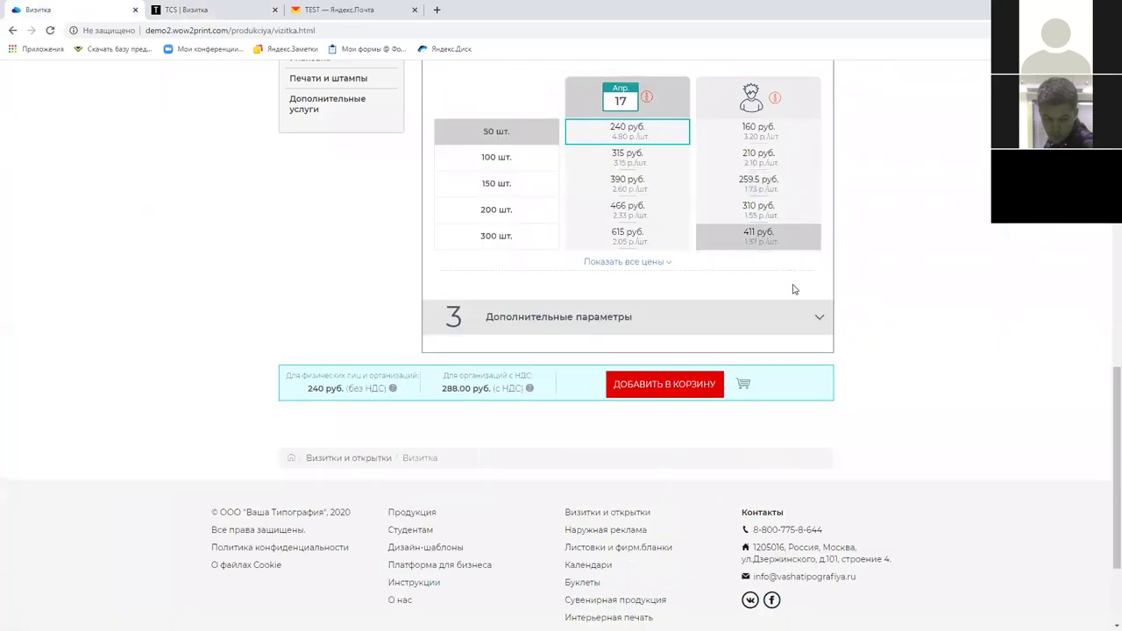
Step: Try to add the Визитка product to the cart without uploading a reference file
left_click(687, 384)
left_click_drag(493, 103, 381, 93)
left_click(716, 95)
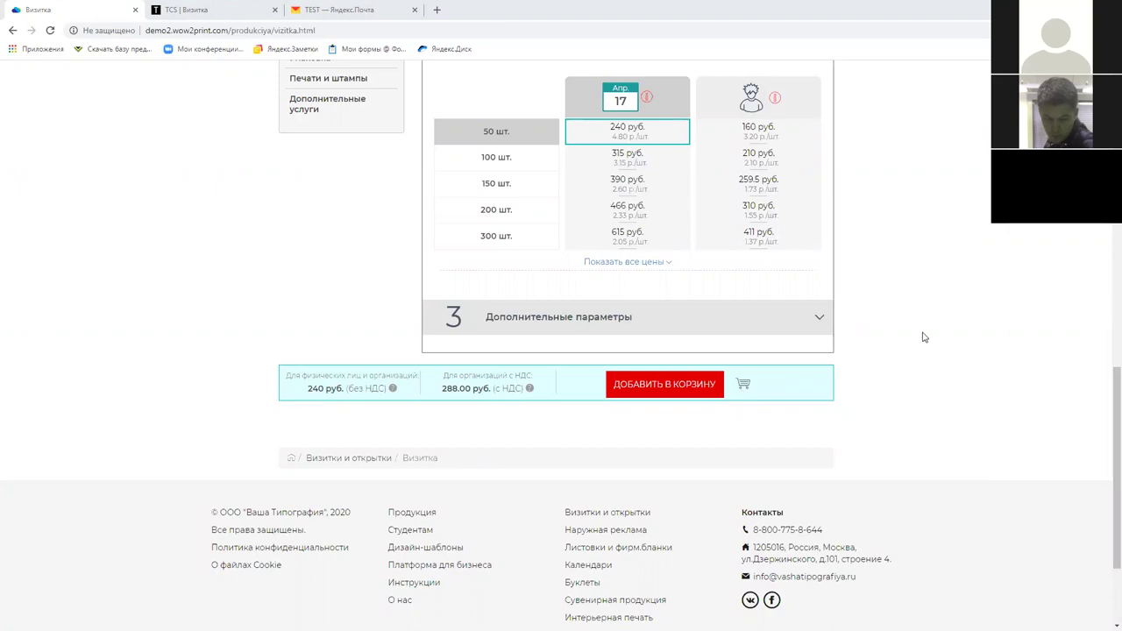
Step: Expand the Дополнительные параметры section, examine the reference file upload field, and collapse the section
scroll(821, 326, "up", 4)
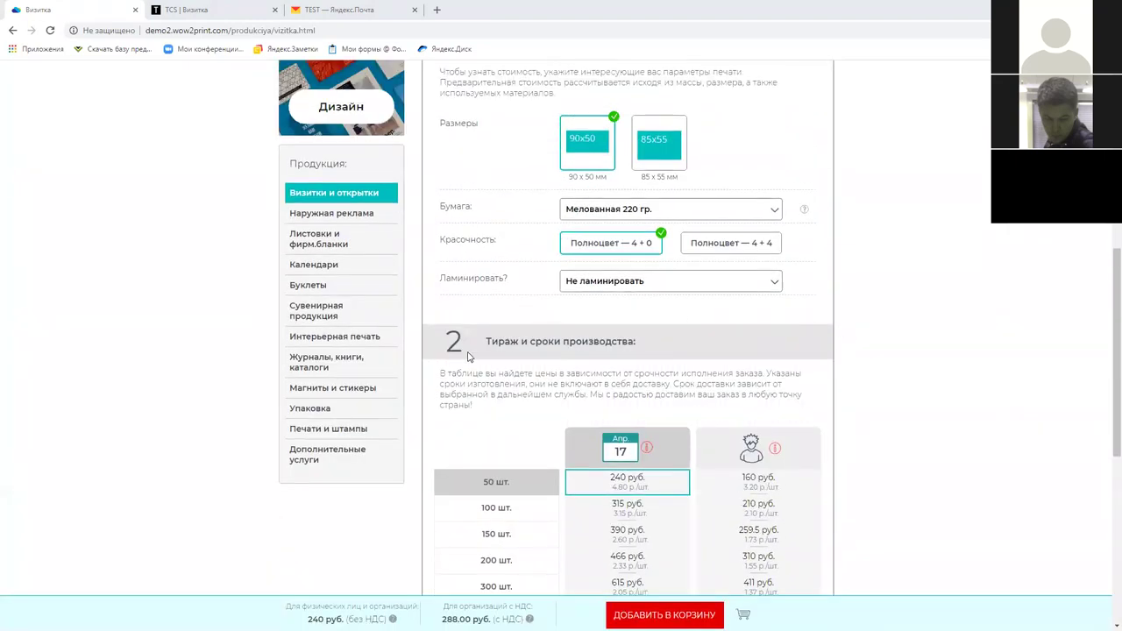
scroll(784, 377, "down", 3)
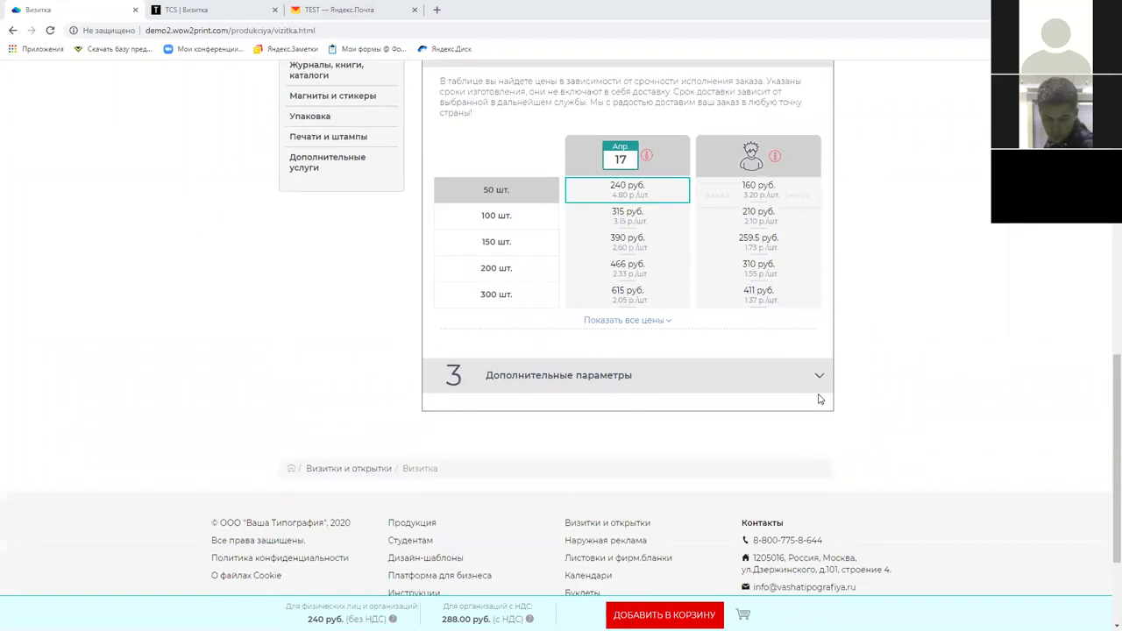
left_click(820, 376)
scroll(821, 394, "down", 2)
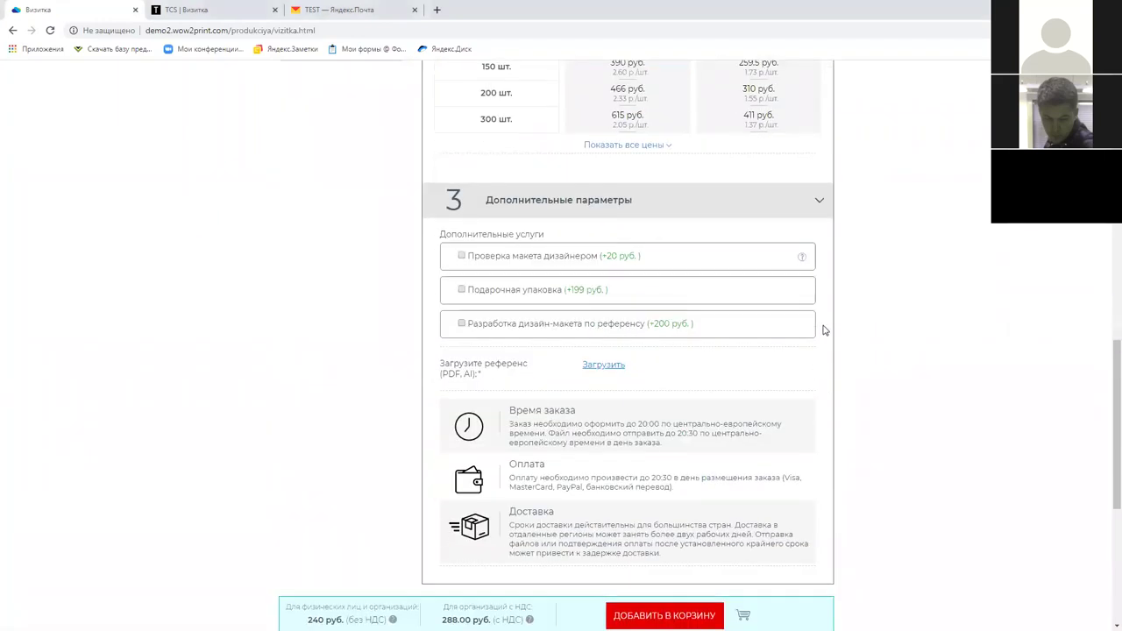
left_click(817, 201)
scroll(828, 384, "up", 4)
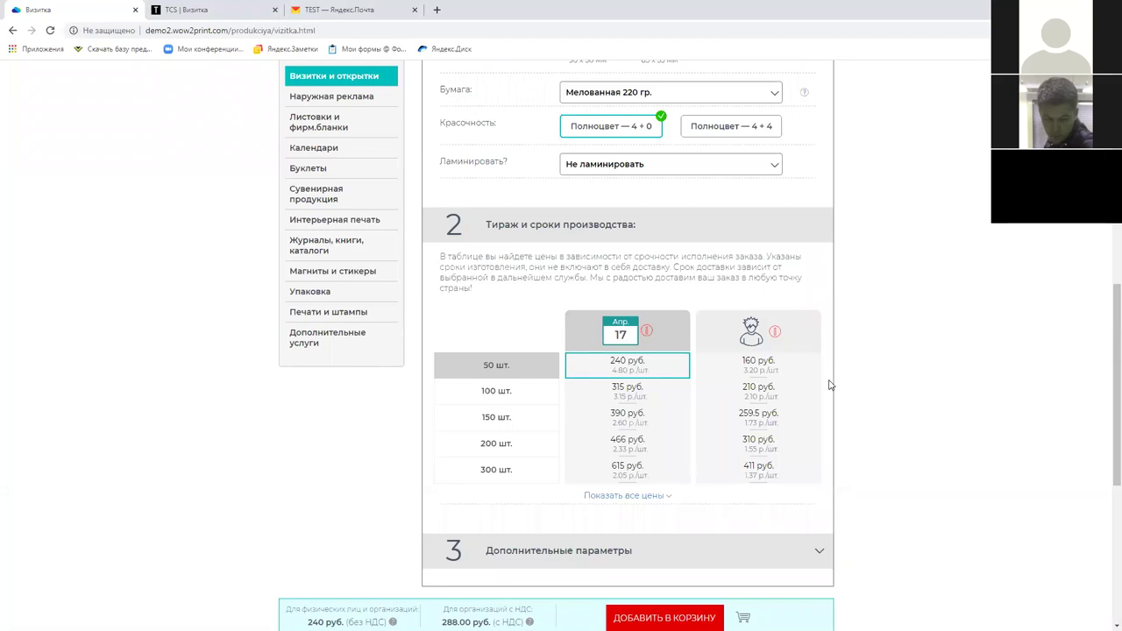
Step: Open the product's site display layout in the backend and compare its sections with the public Визитка page
left_click(180, 9)
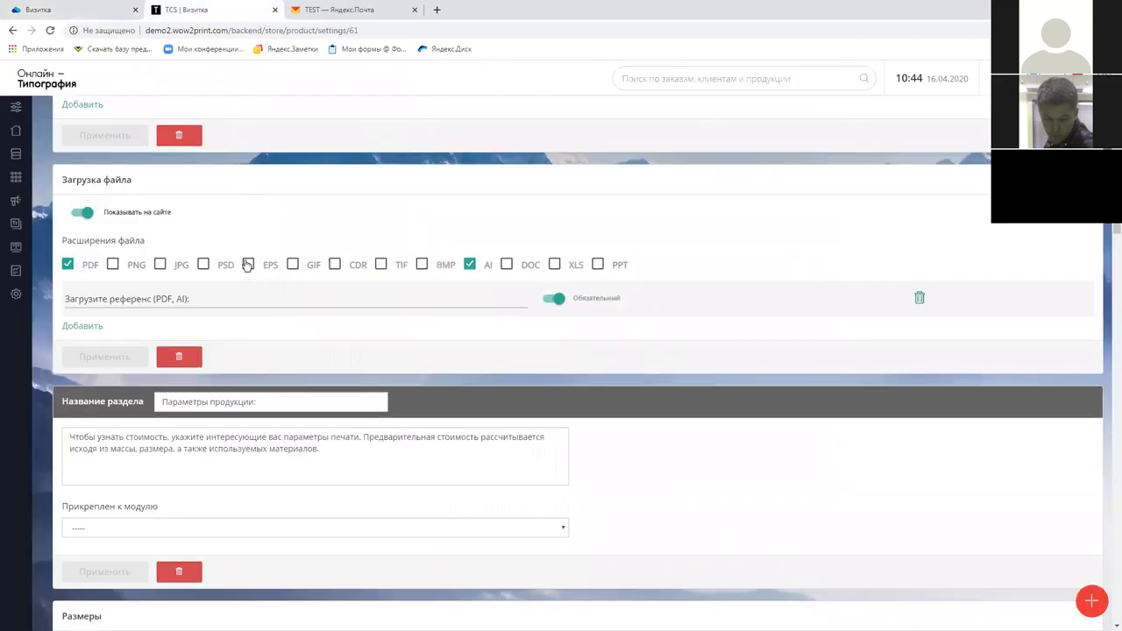
scroll(465, 260, "up", 10)
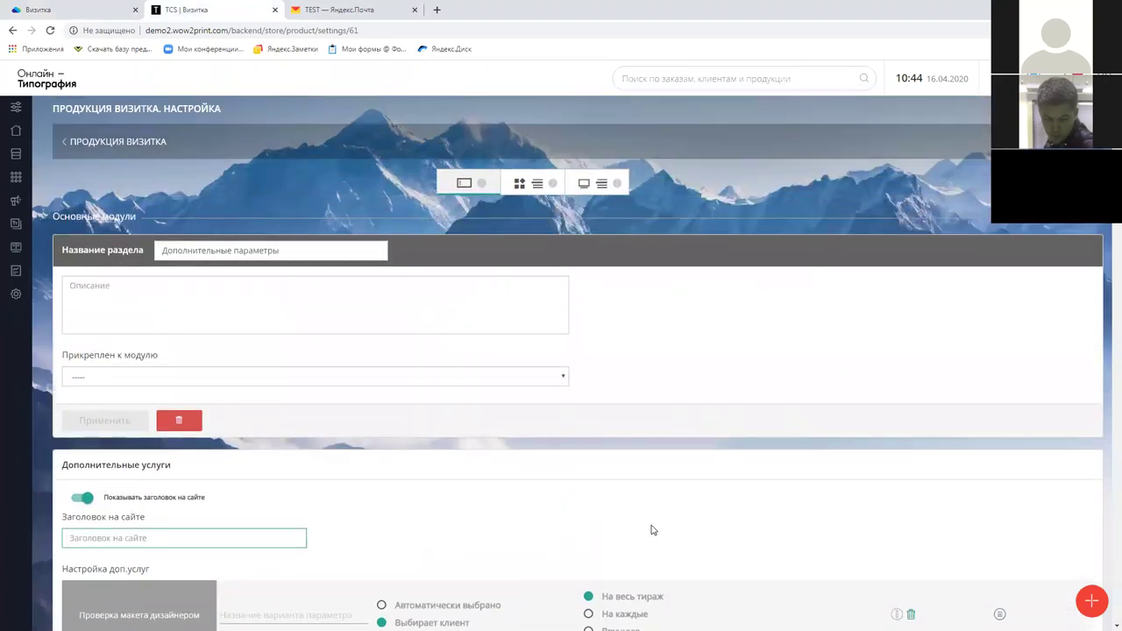
left_click(586, 186)
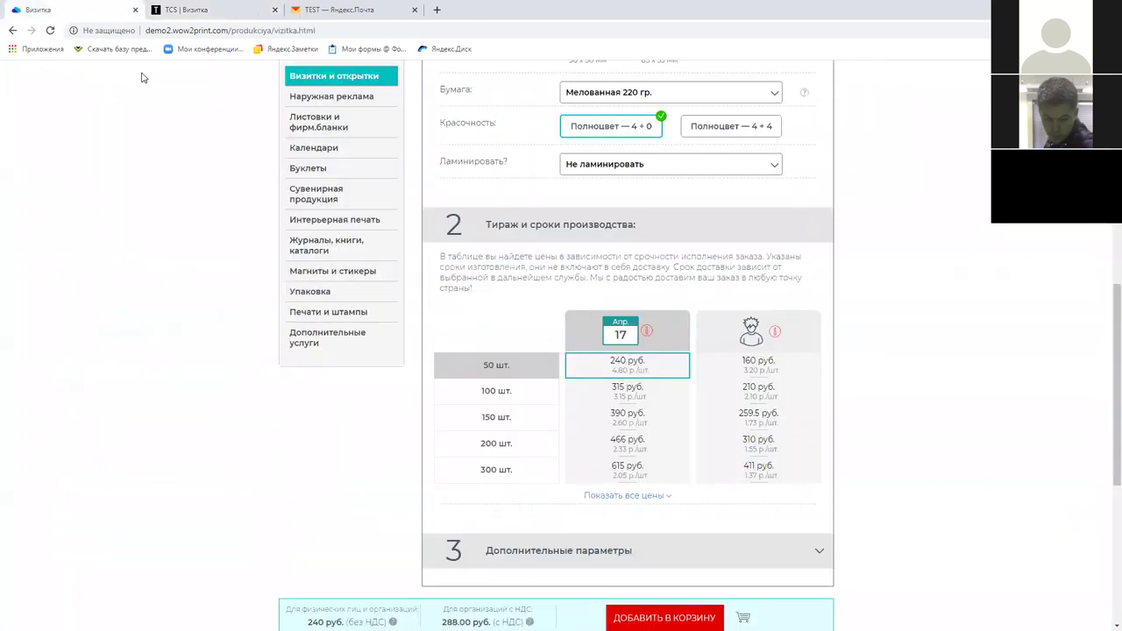
left_click(110, 15)
scroll(837, 416, "down", 2)
scroll(833, 413, "up", 1)
left_click(186, 10)
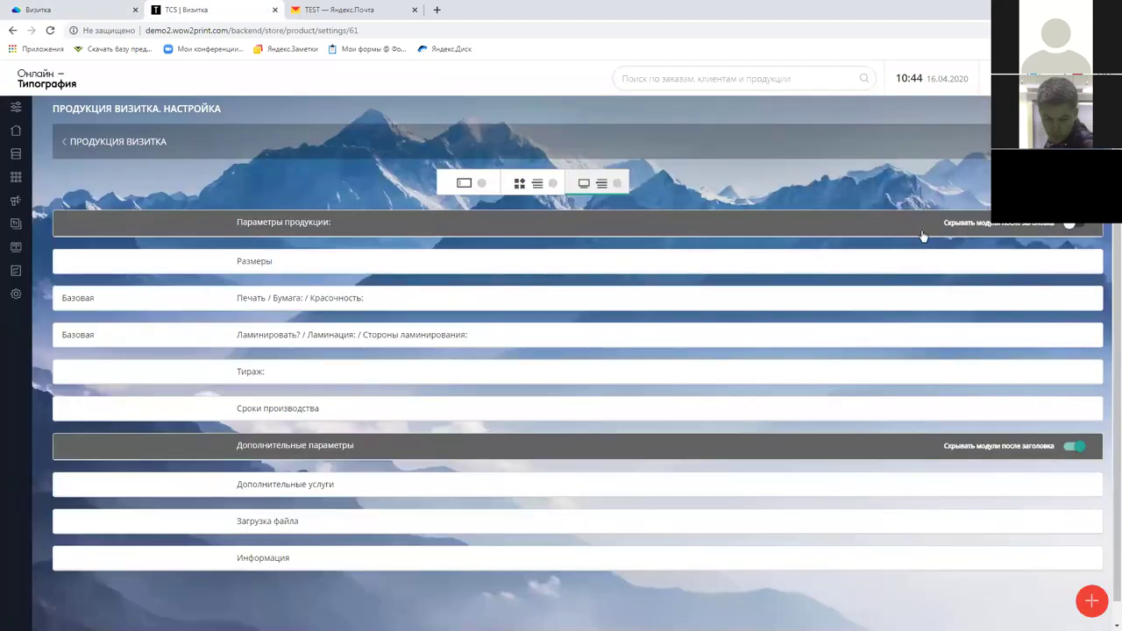
Step: Detach the Тираж и сроки производства: section from the Тираж: module, save it, and reopen the site display layout
left_click(463, 183)
scroll(504, 326, "down", 5)
scroll(504, 327, "down", 7)
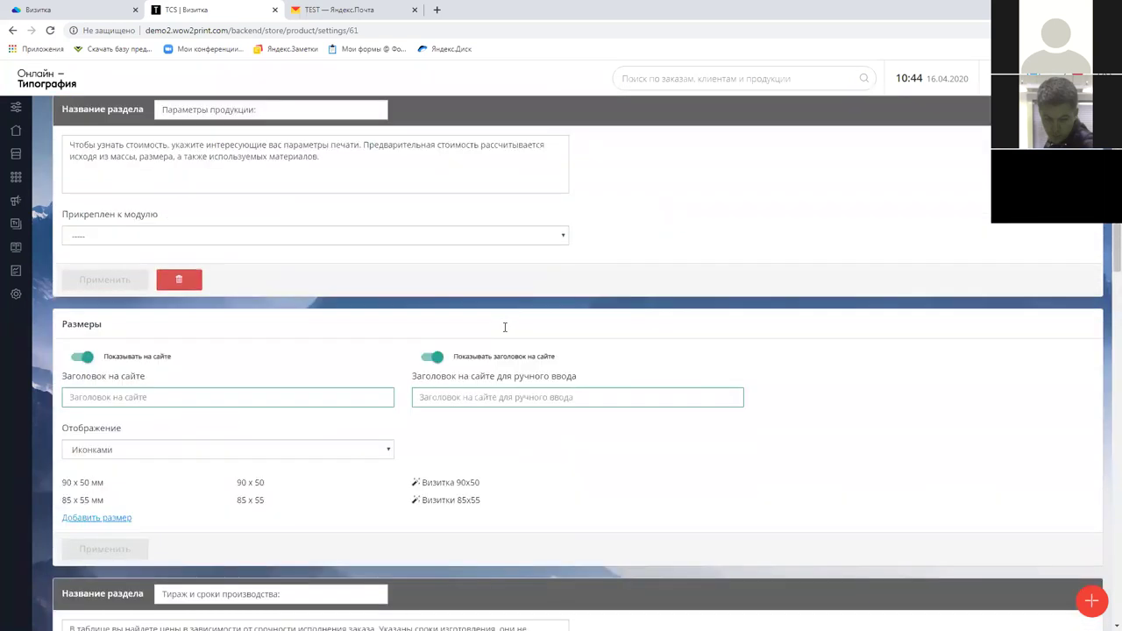
scroll(491, 335, "down", 3)
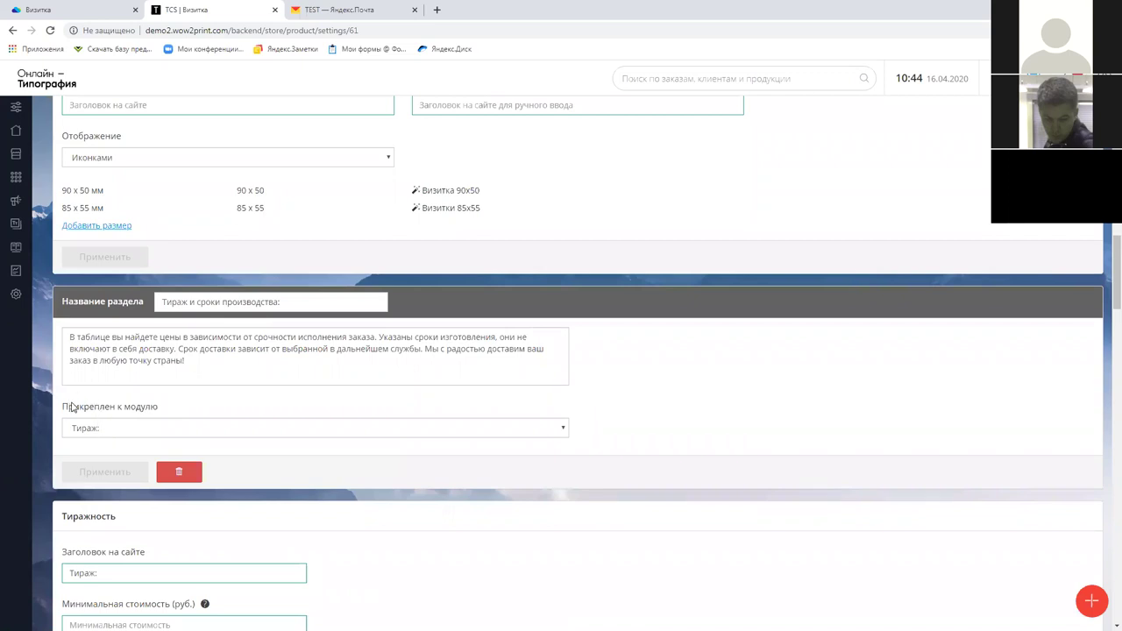
left_click_drag(72, 406, 153, 408)
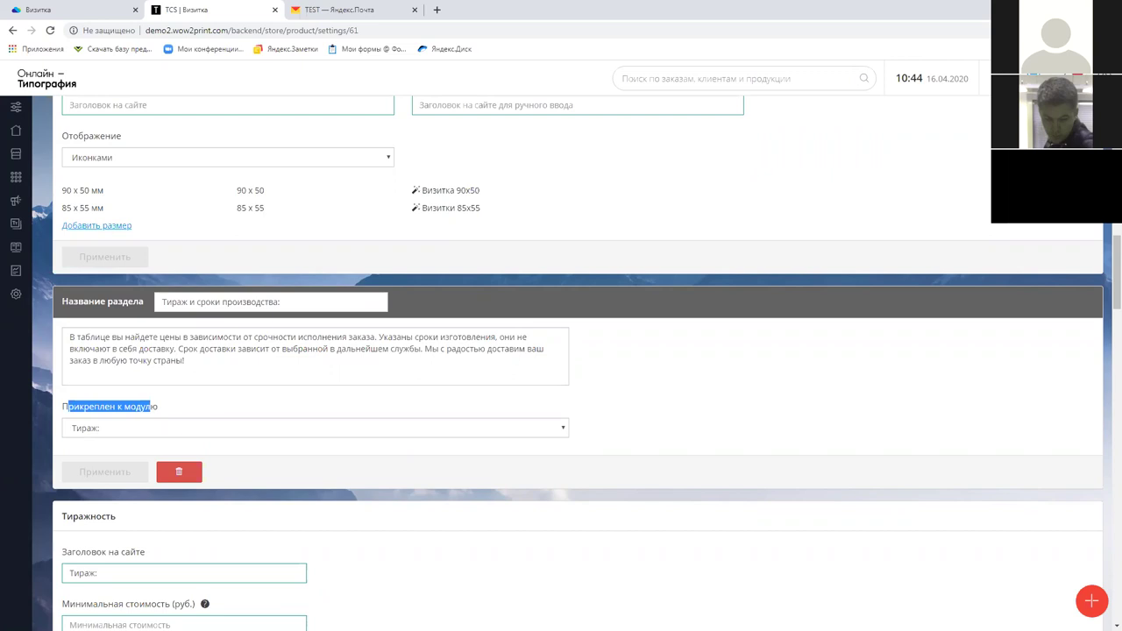
left_click(197, 428)
left_click(121, 446)
left_click(104, 473)
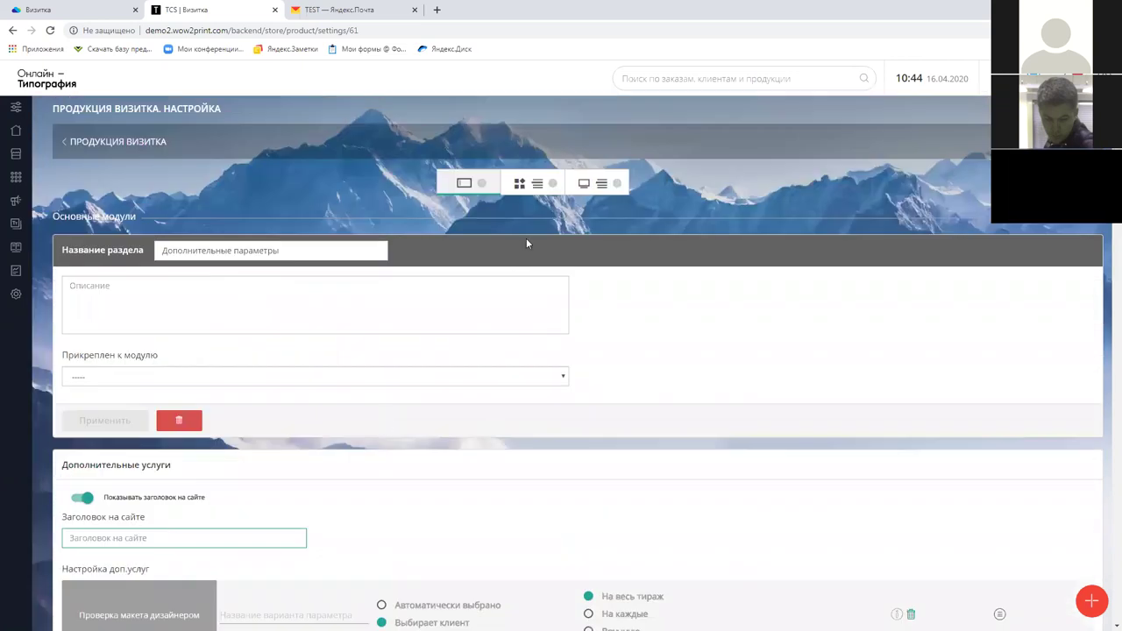
left_click(589, 186)
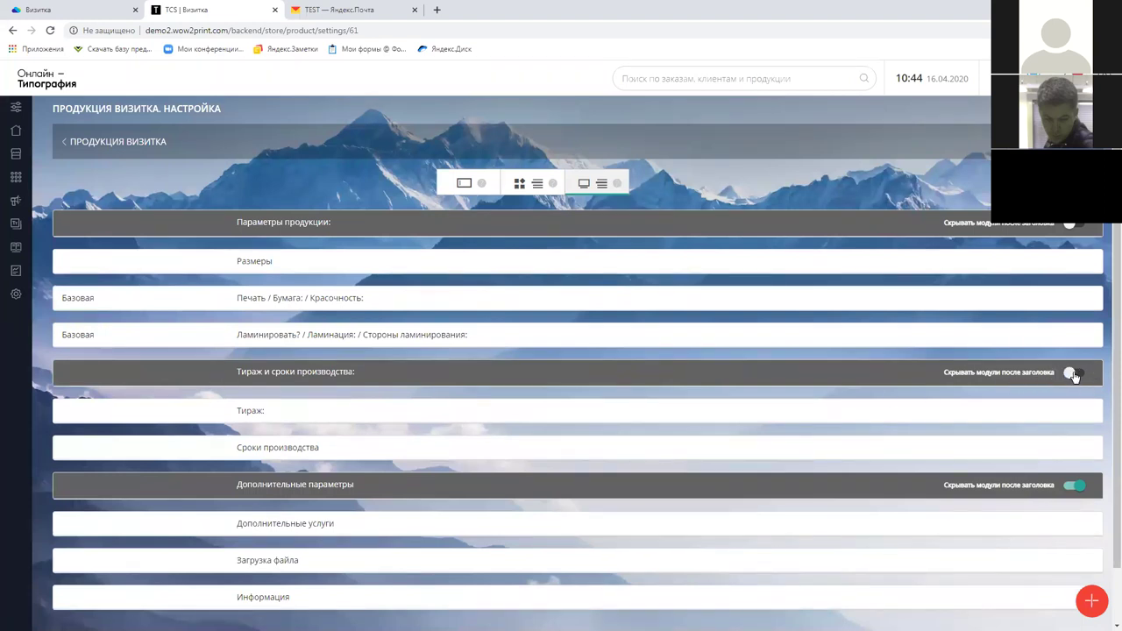
Step: Switch to the public site session signed in as the customer and open Мои заказы from the home page
left_click(70, 10)
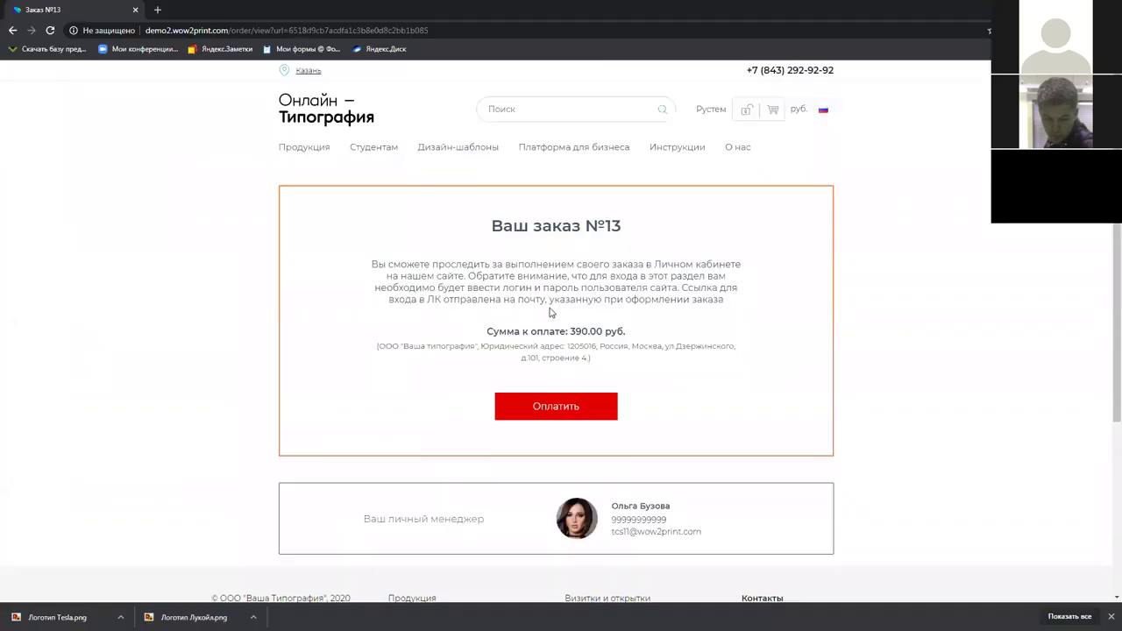
left_click(333, 113)
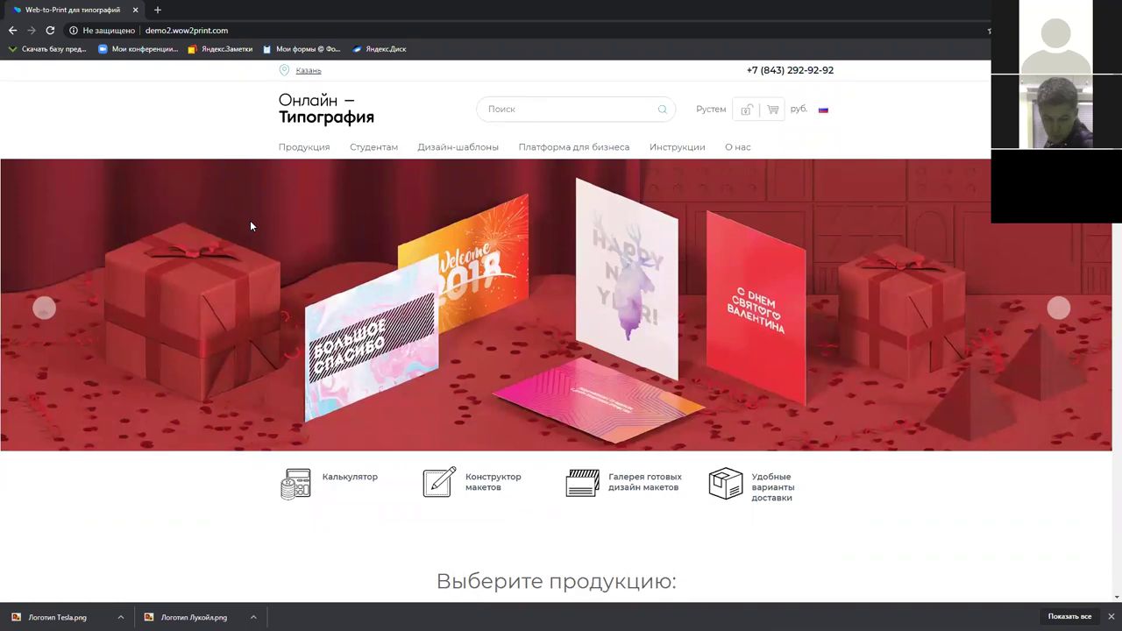
left_click(746, 109)
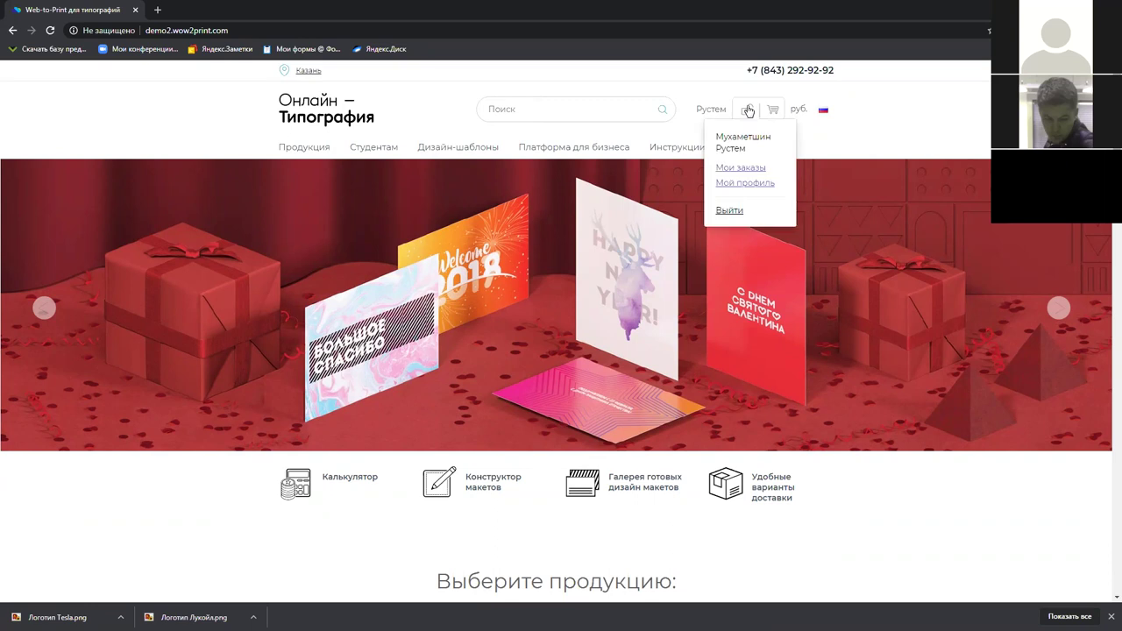
left_click(745, 168)
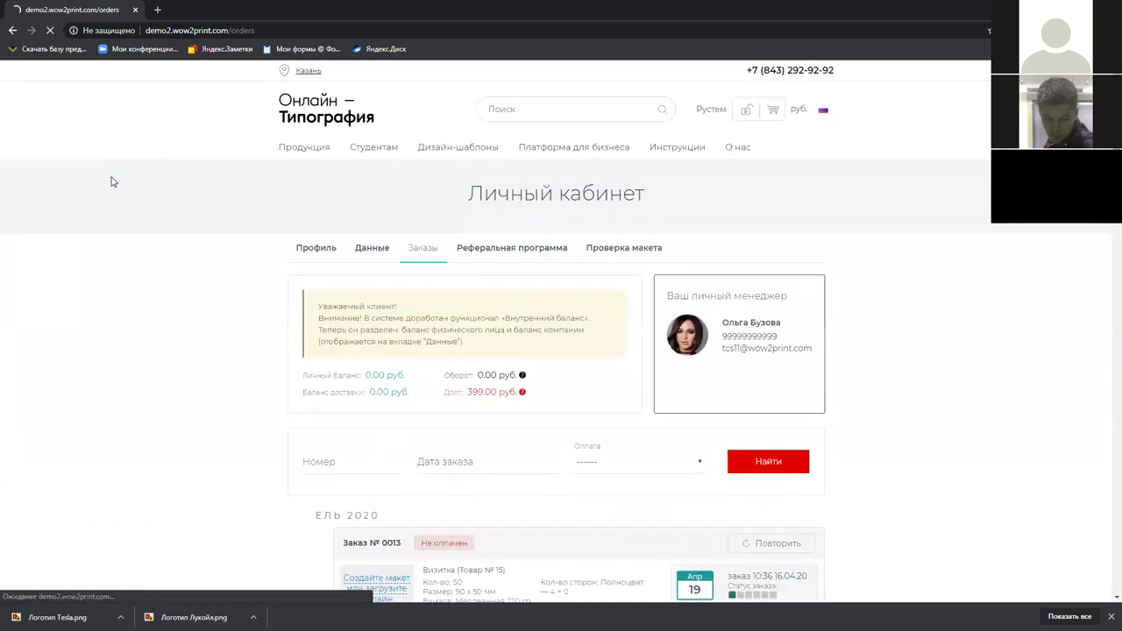
Step: Open the Профиль section of the personal account and examine the balance top-up, notification settings and personal manager blocks
left_click(306, 249)
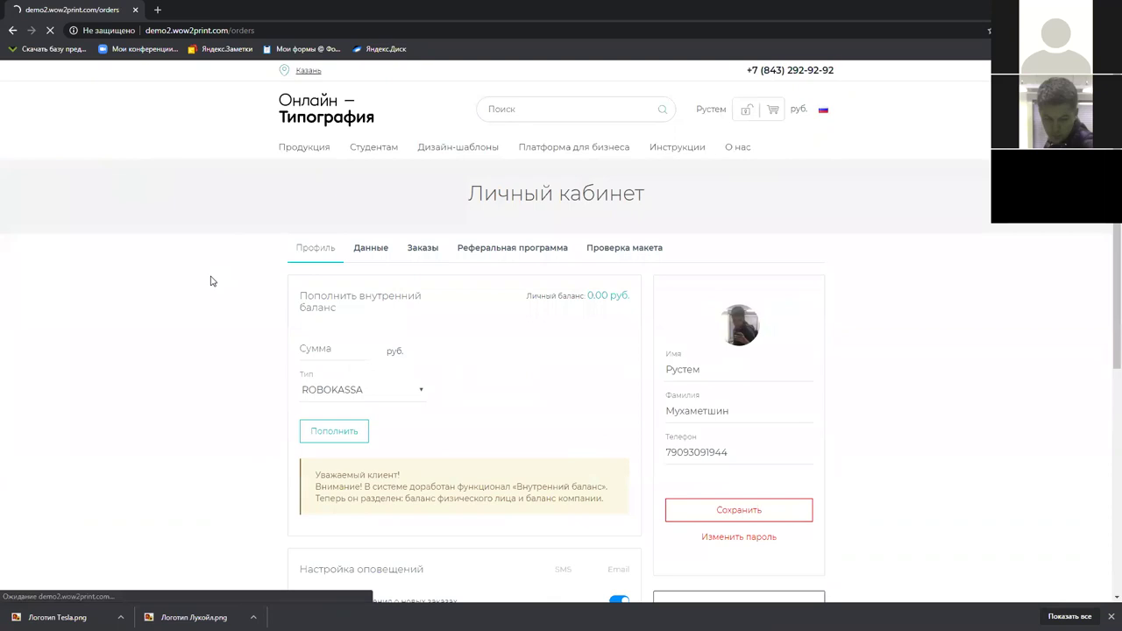
scroll(210, 281, "down", 2)
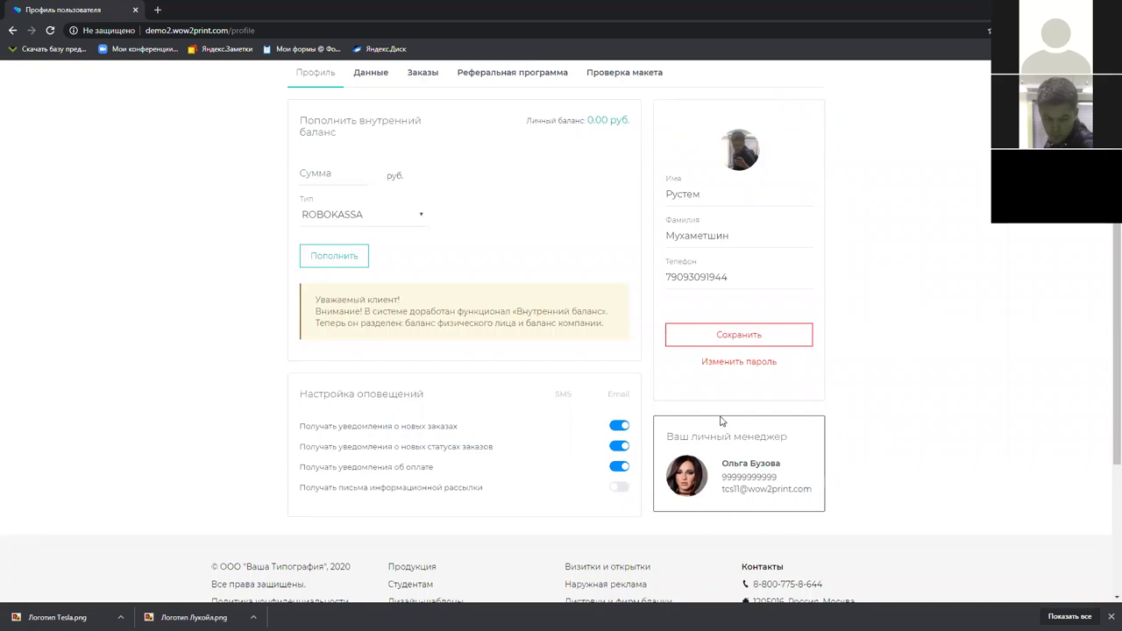
scroll(721, 422, "up", 2)
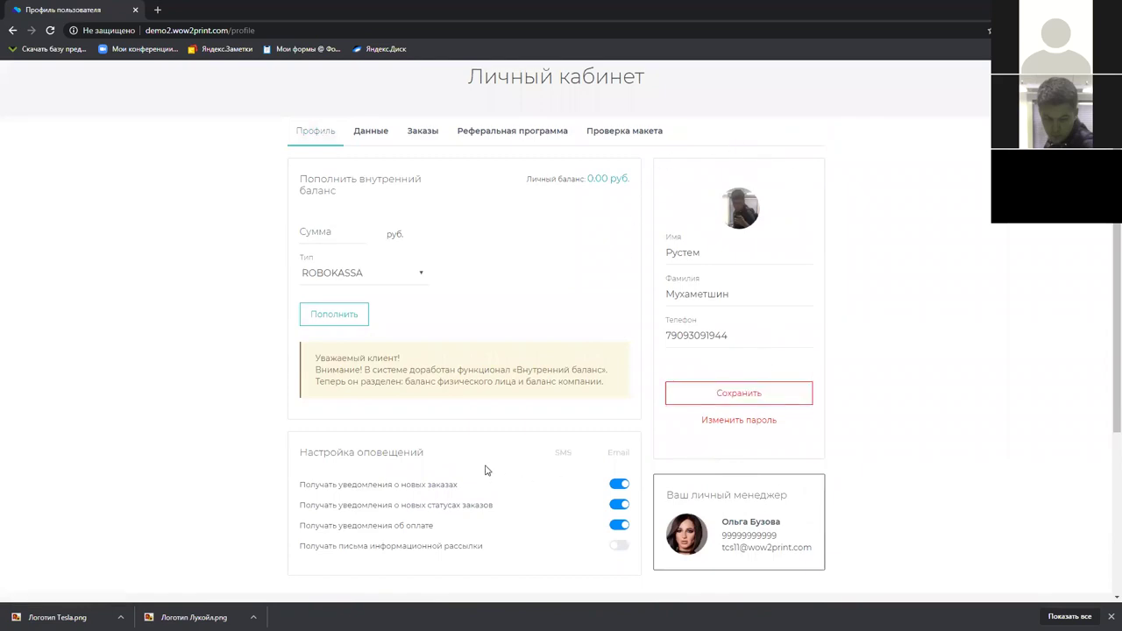
scroll(526, 455, "down", 1)
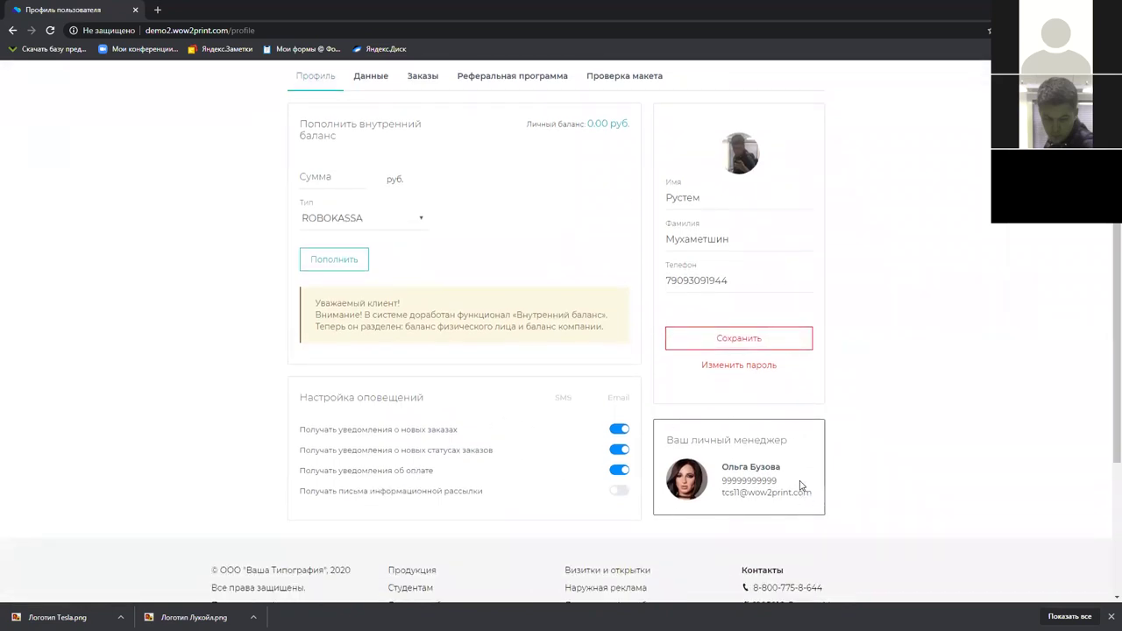
scroll(644, 368, "up", 3)
Step: Open the Данные section of the personal account and examine the saved buyers under Покупатели
left_click(378, 249)
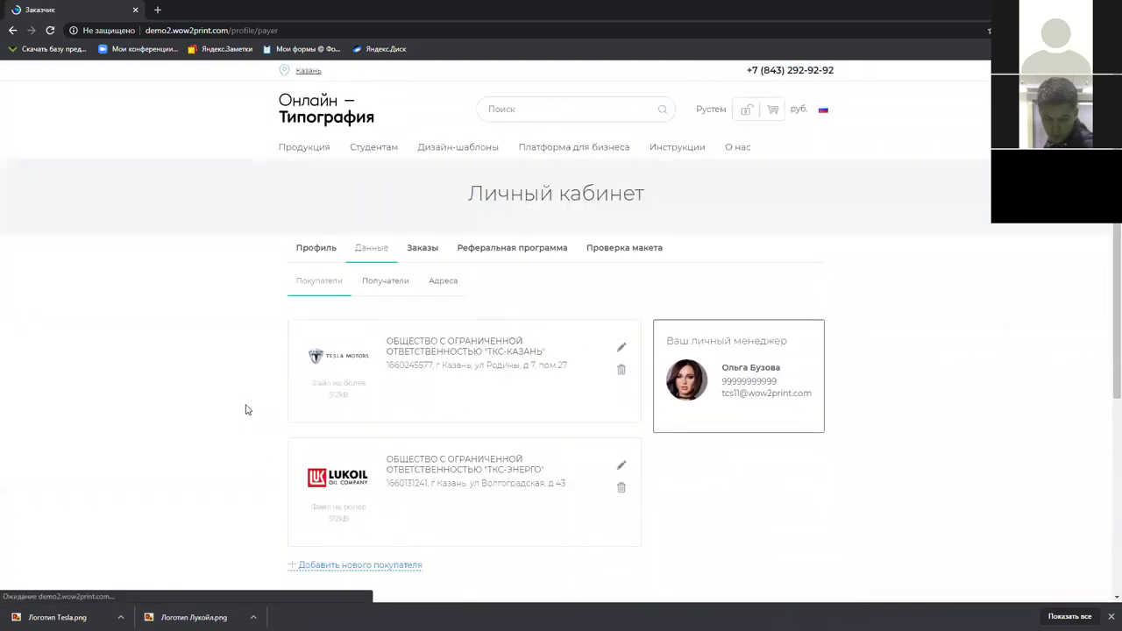
scroll(246, 408, "down", 1)
mouse_move(342, 280)
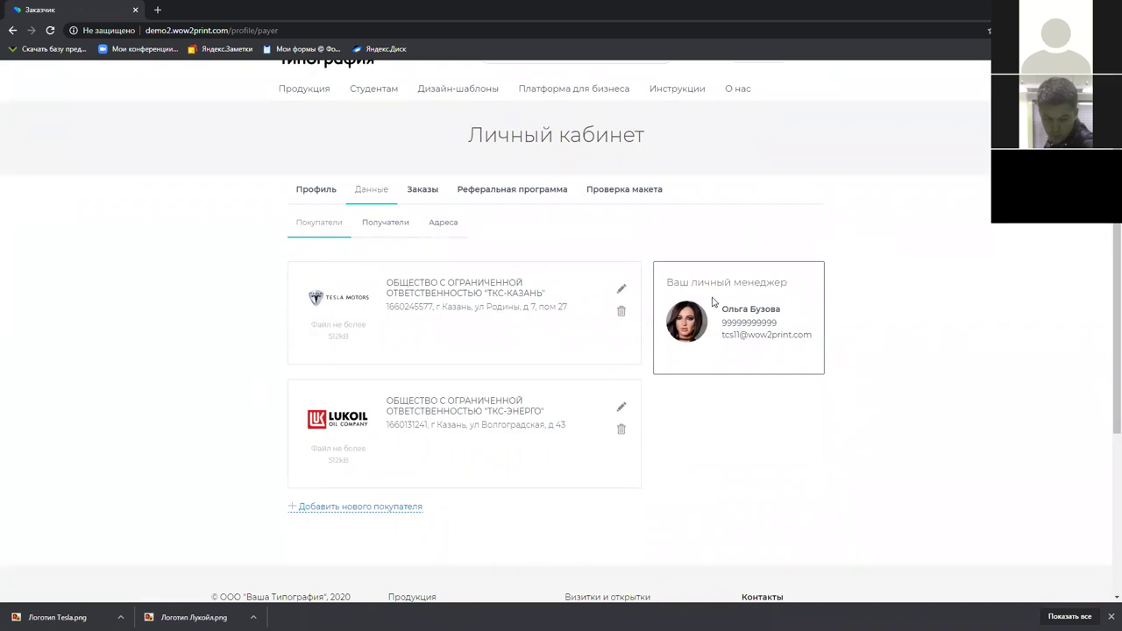
Step: Open the Заказы section of the personal account and examine the balances, order filter and order list
left_click(422, 193)
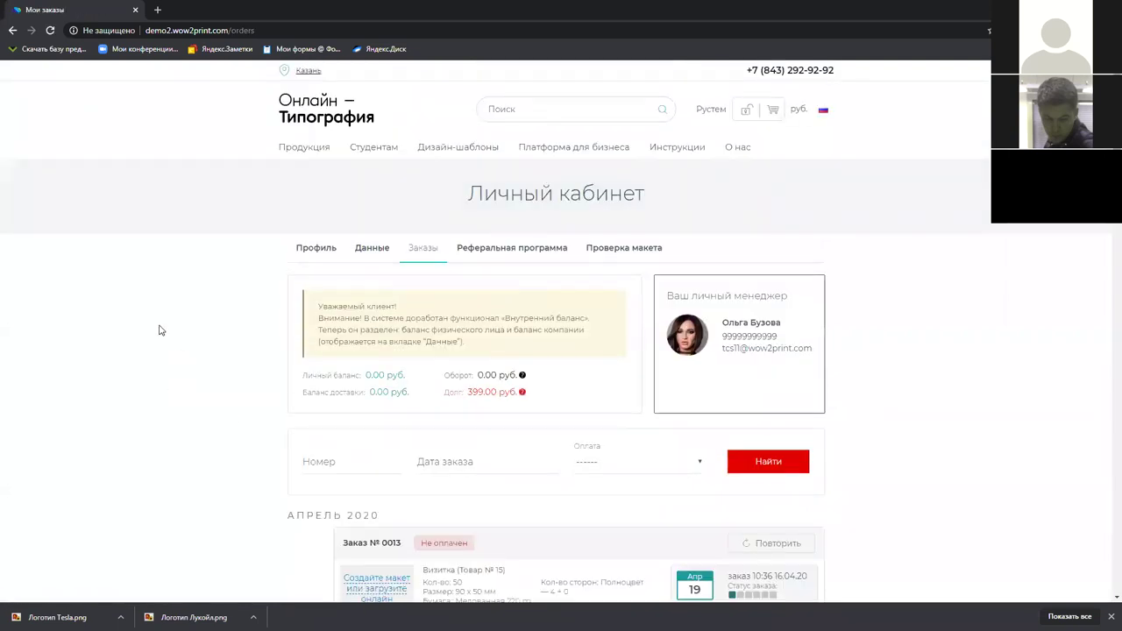
scroll(171, 328, "down", 1)
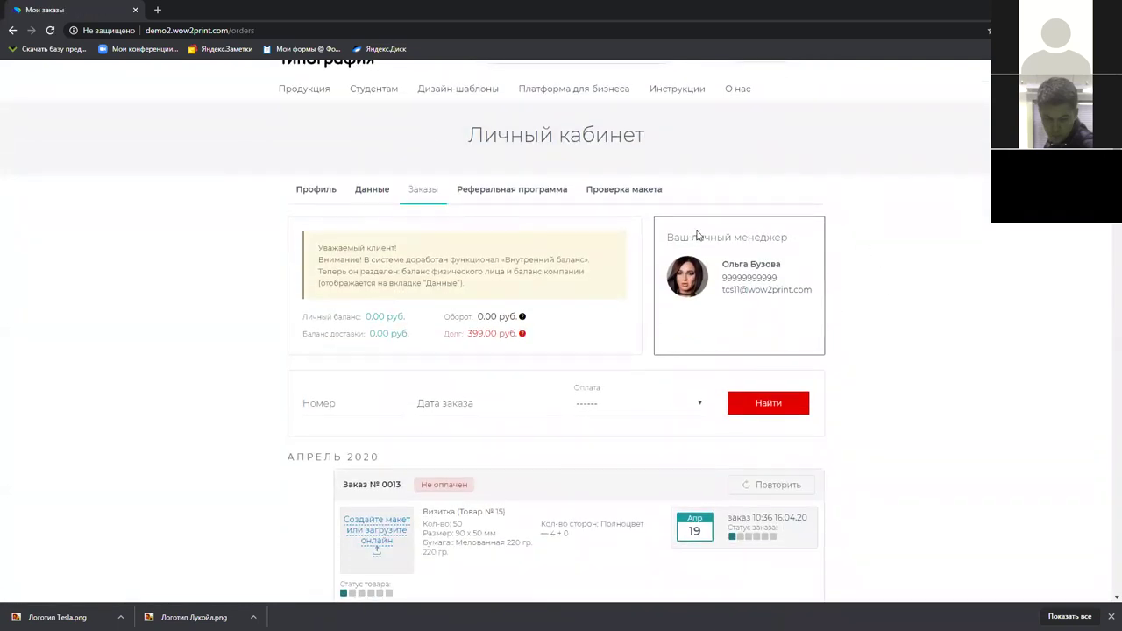
scroll(932, 343, "down", 1)
scroll(914, 348, "up", 1)
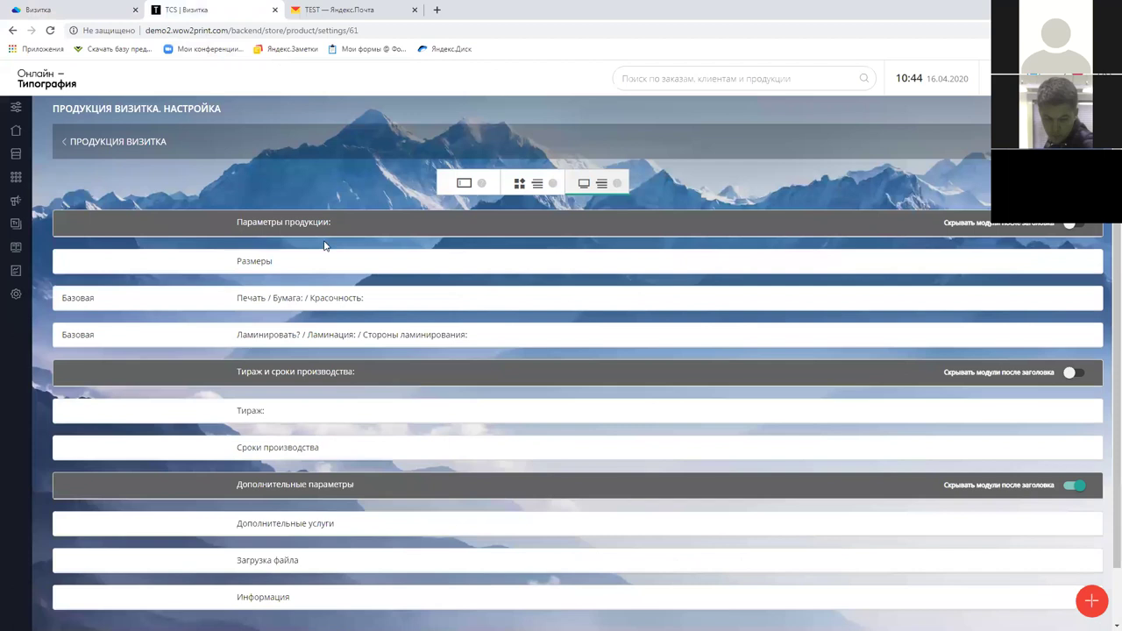
Step: Switch to the admin backend, open the shop's order list and view the client card of the second-to-last order
key("ctrl+Tab")
left_click(45, 181)
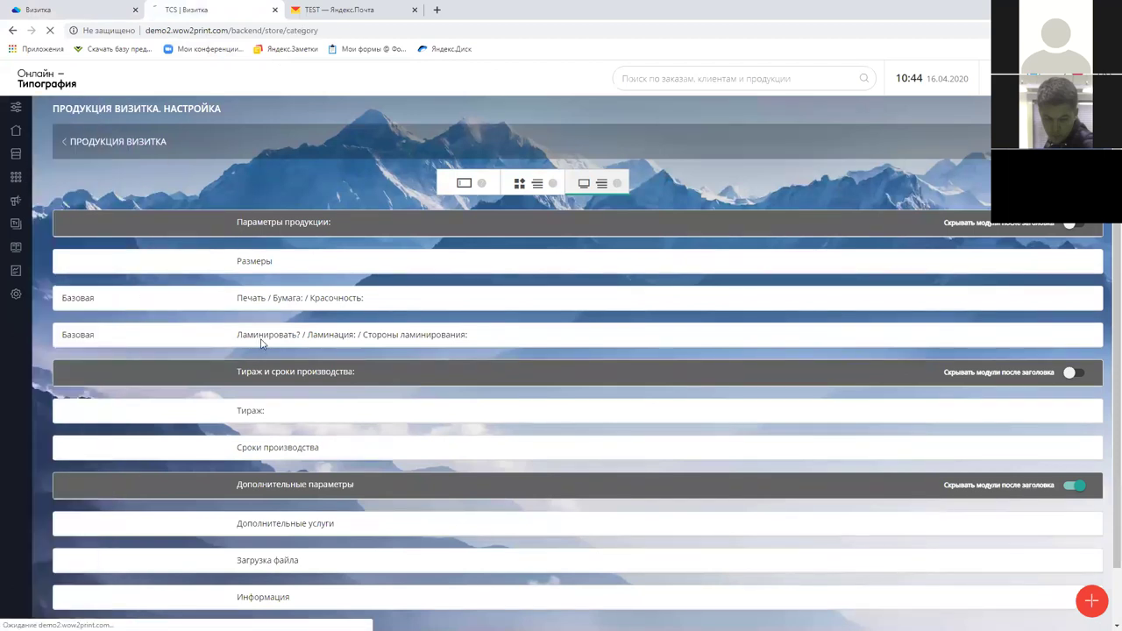
mouse_move(48, 153)
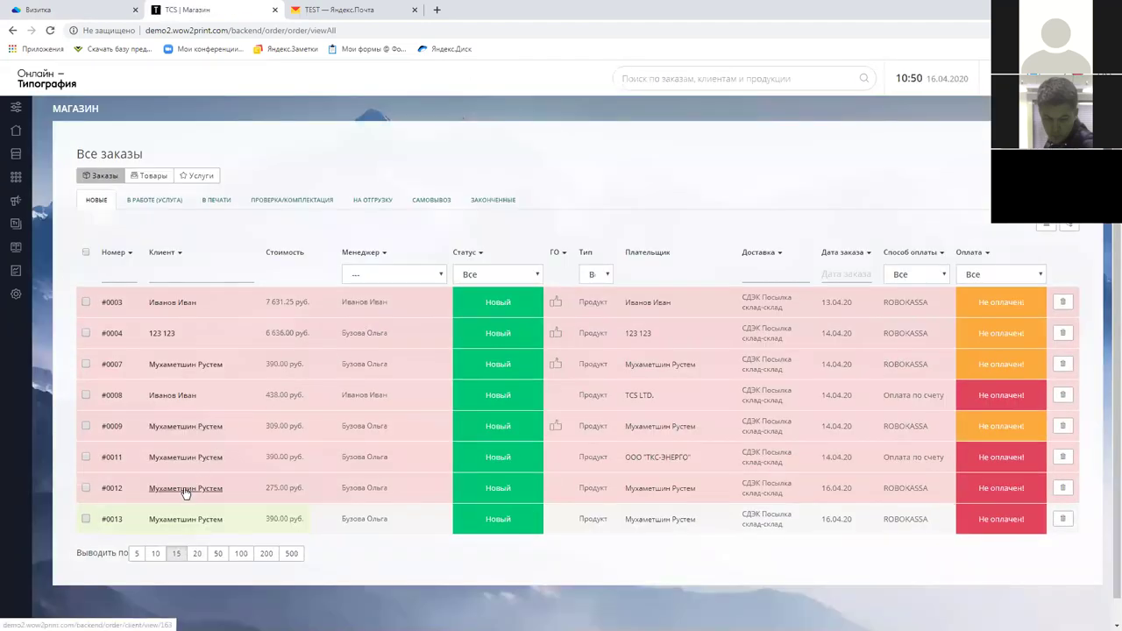
left_click(185, 492)
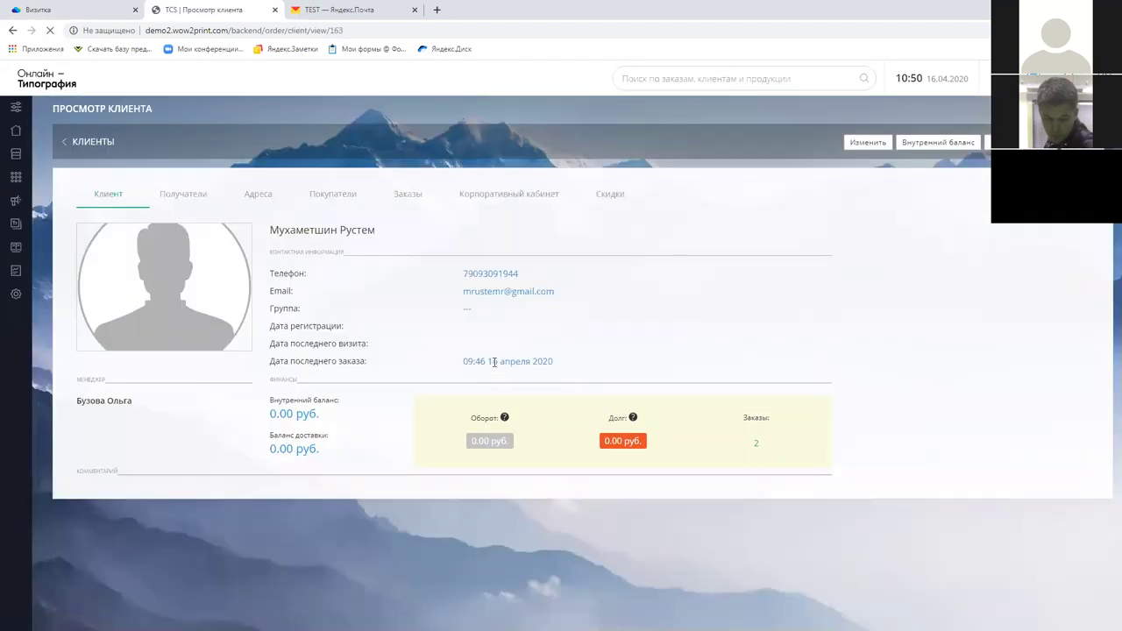
Step: Leave the client card, reopen the shop's order list and view the card of the client who placed the latest order
left_click(91, 141)
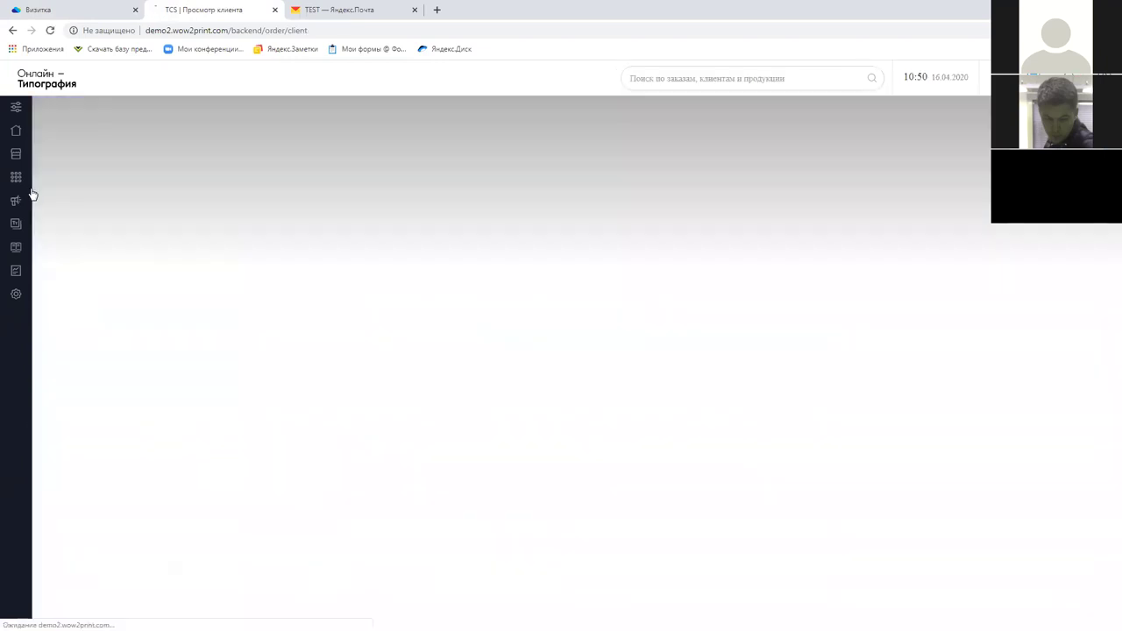
mouse_move(55, 155)
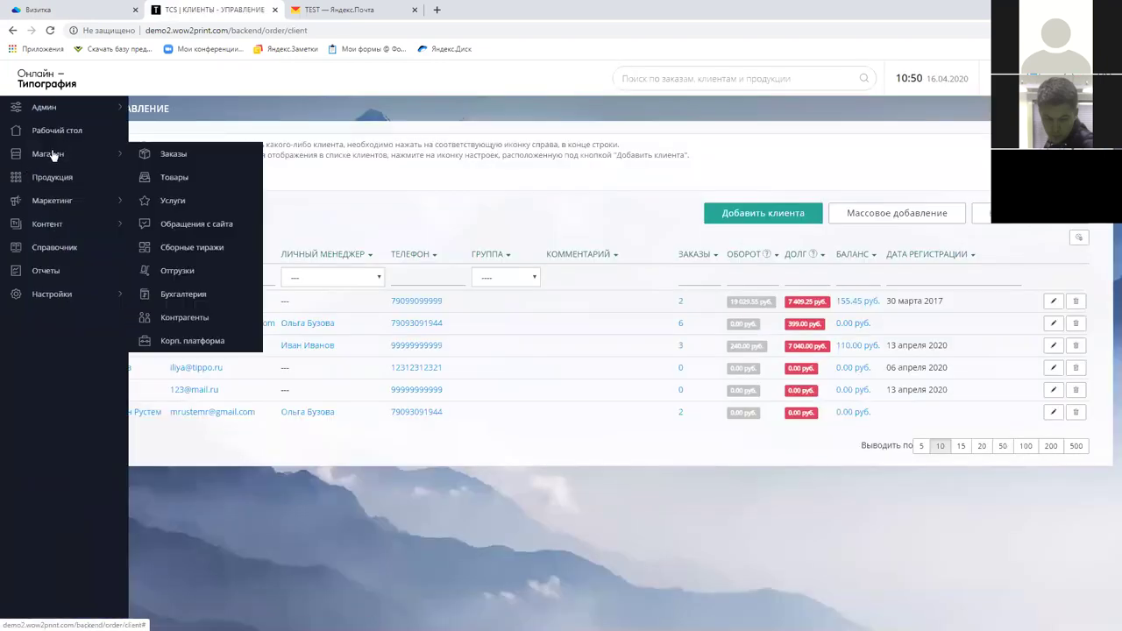
left_click(173, 155)
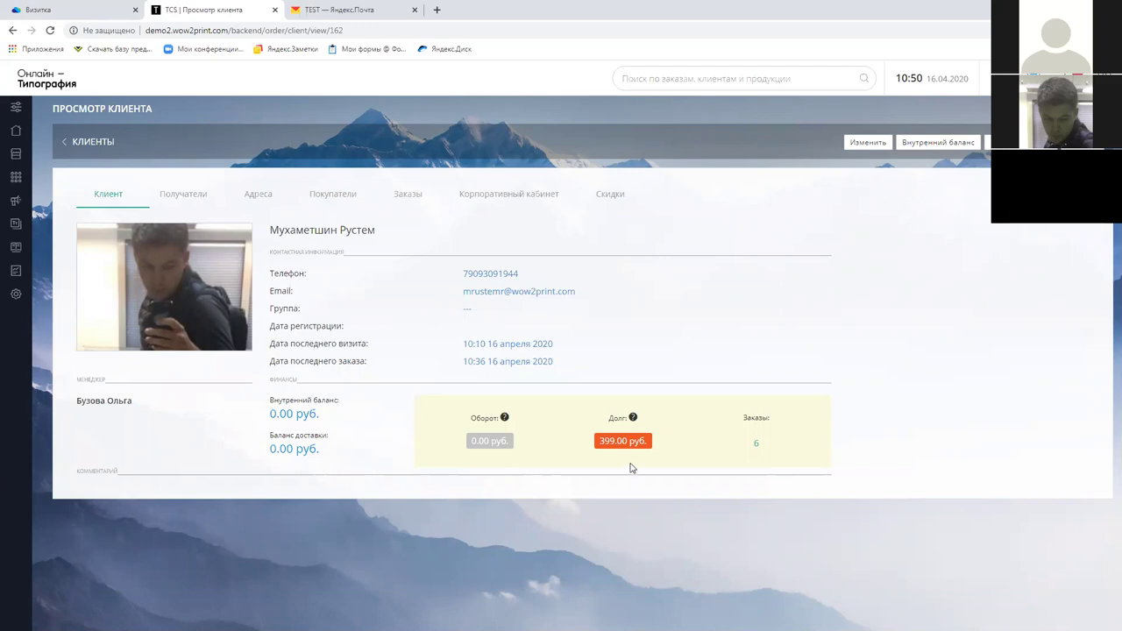
Step: View the breakdown by order of the client's debt on the client card and close it
mouse_move(634, 419)
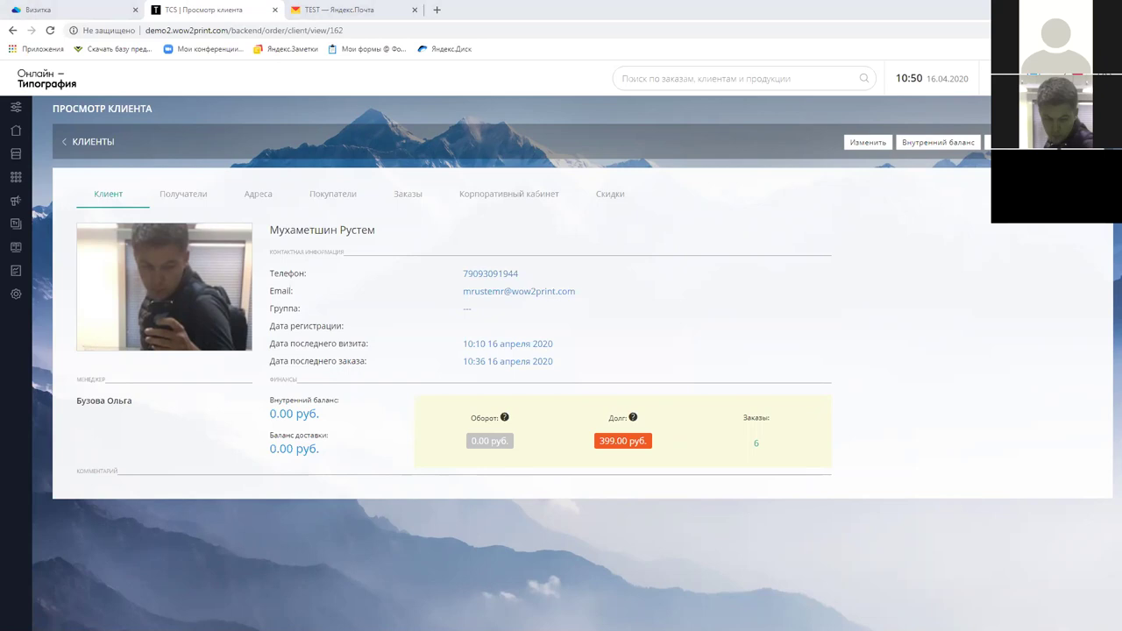
left_click(619, 443)
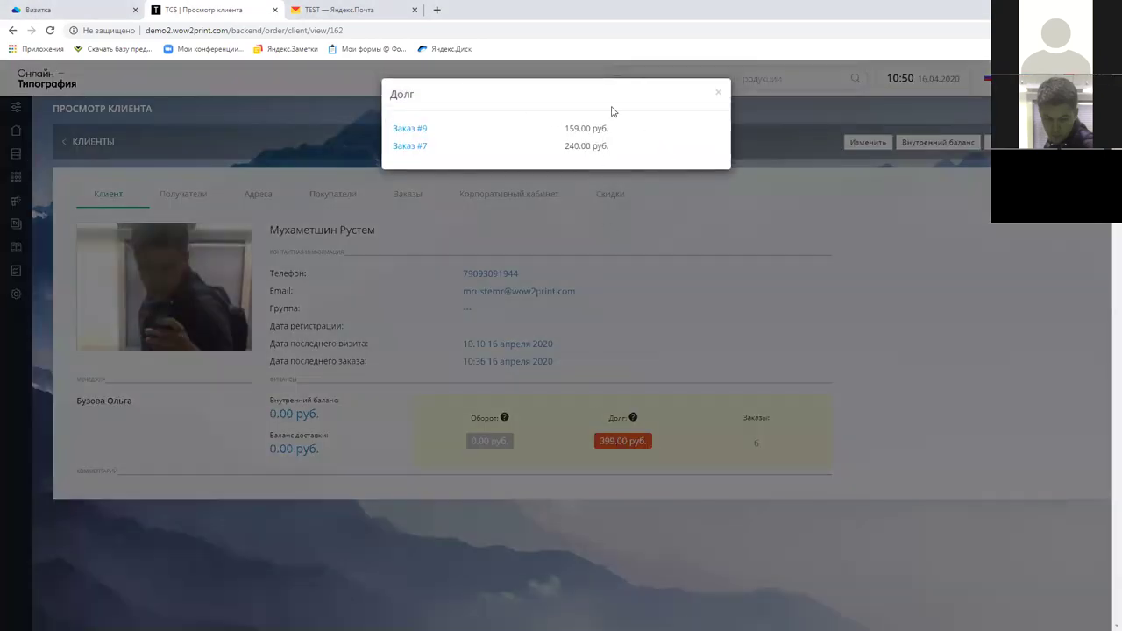
left_click(718, 95)
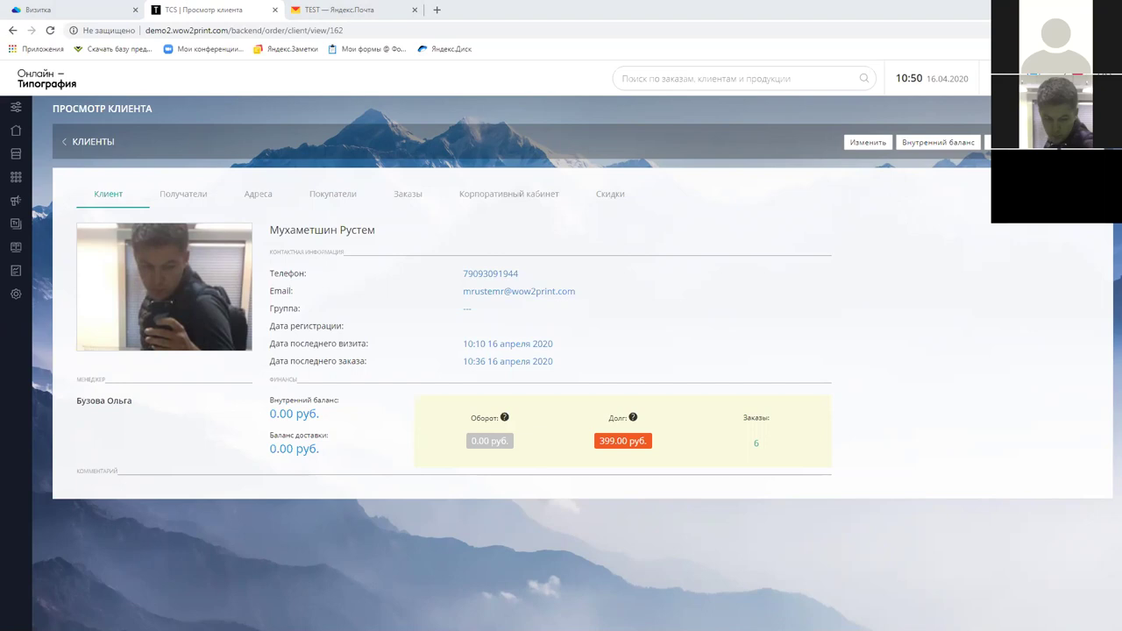
Step: Open the Виджеты section under Контент and start creating a new product calculation widget
left_click(101, 11)
left_click(211, 10)
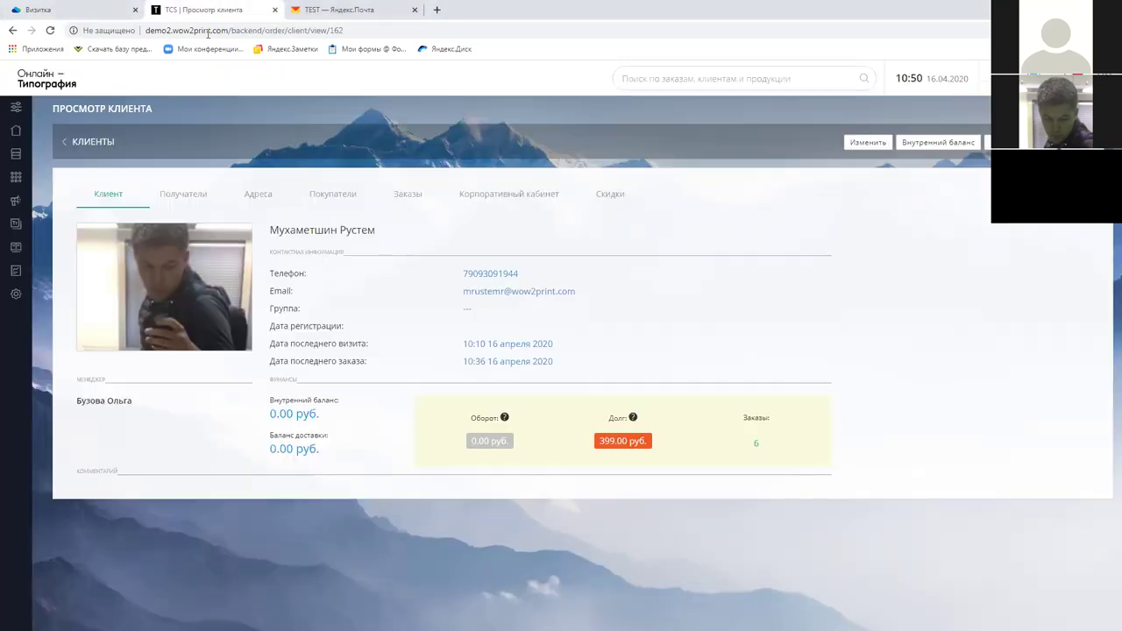
mouse_move(14, 228)
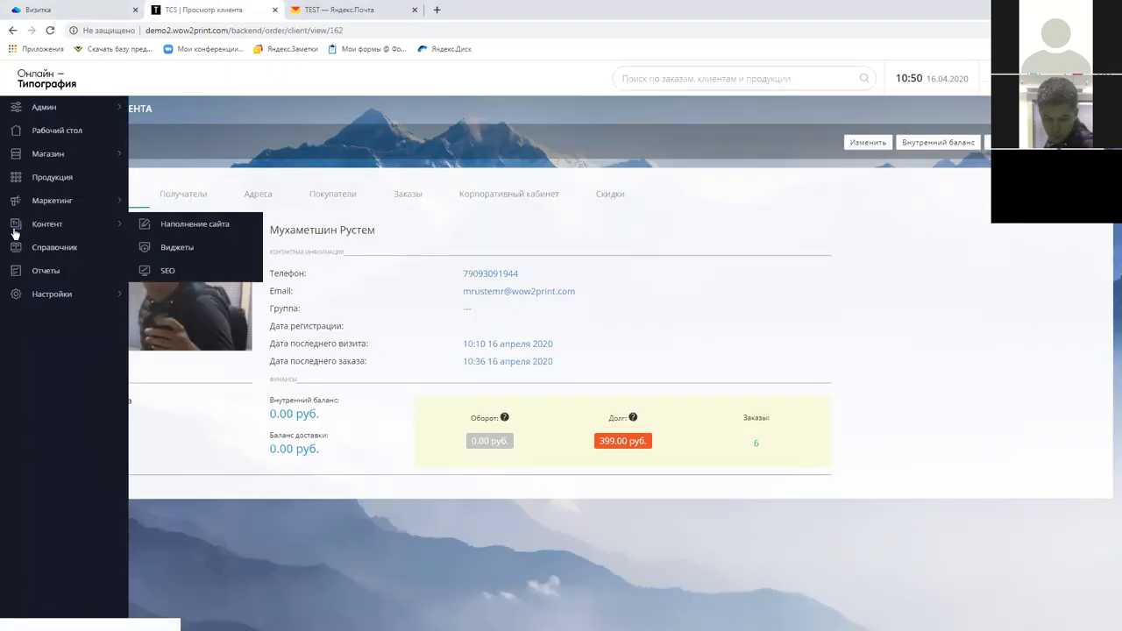
left_click(175, 249)
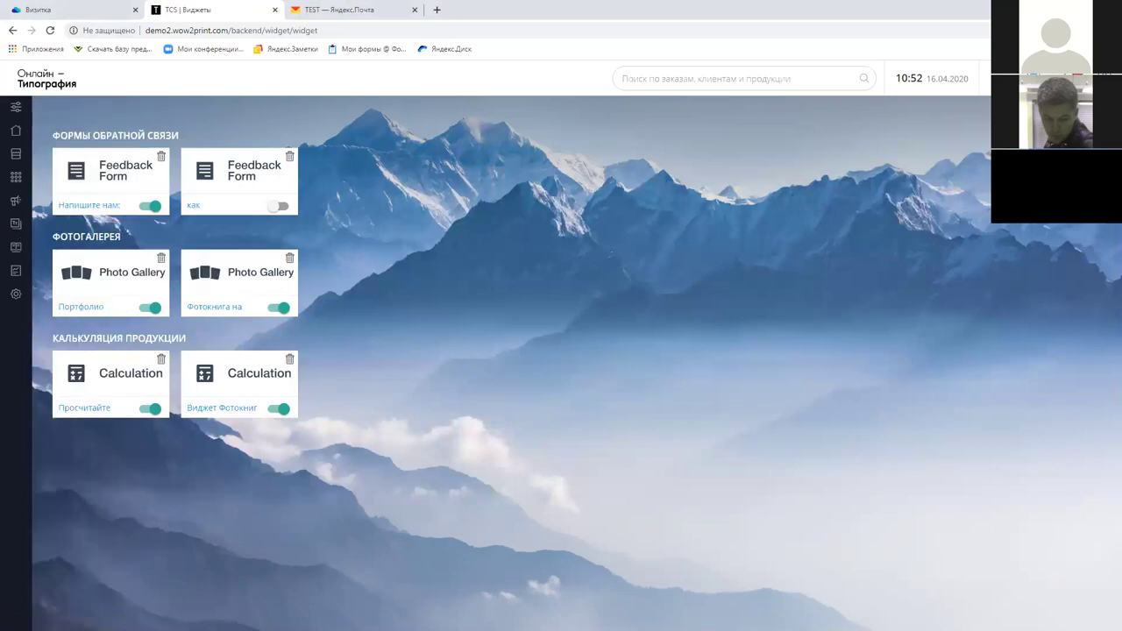
left_click(1071, 112)
left_click_drag(498, 408, 397, 409)
left_click(614, 405)
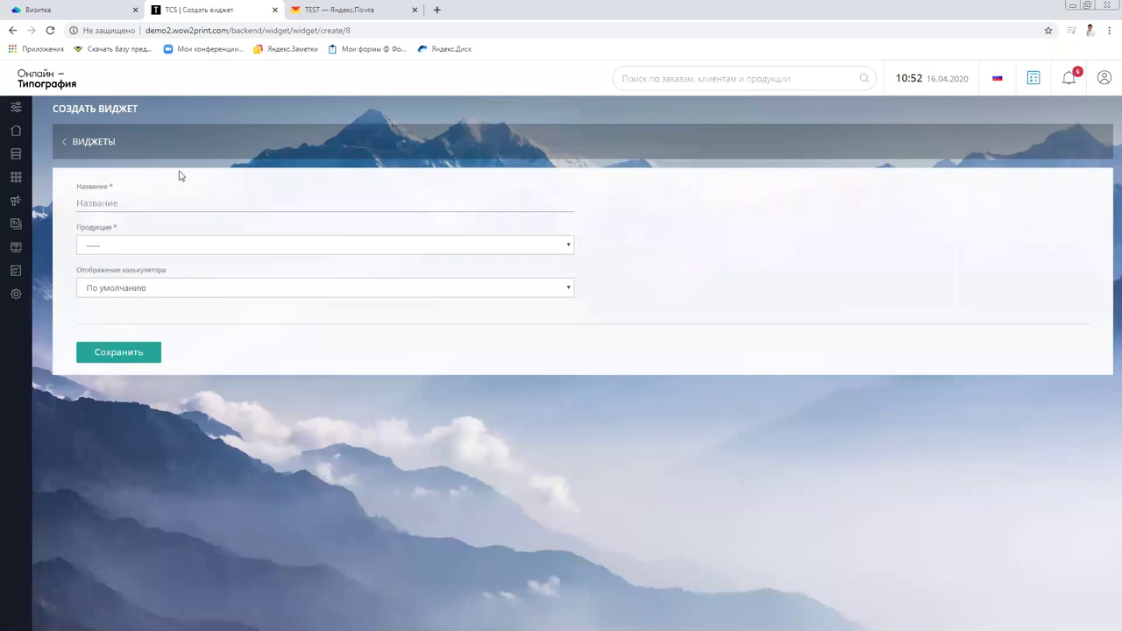
Step: Name the widget Виджет Дипломная работа, choose product Дипломная работа and calculator display Стандартный, and save it
left_click(129, 203)
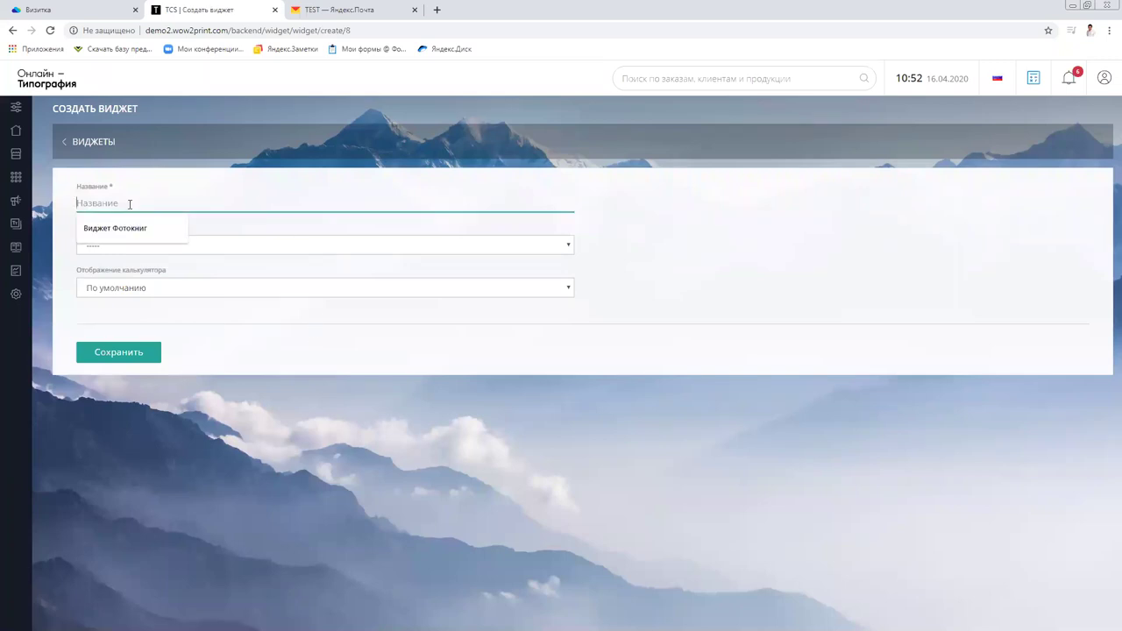
left_click(211, 255)
left_click(198, 269)
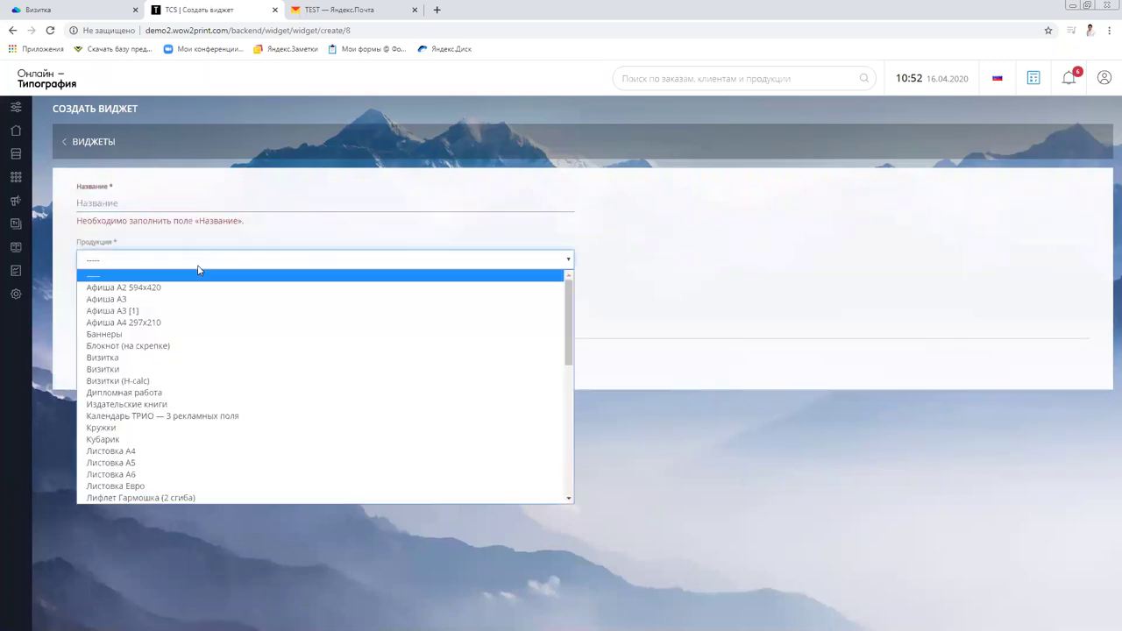
left_click(151, 393)
left_click(119, 203)
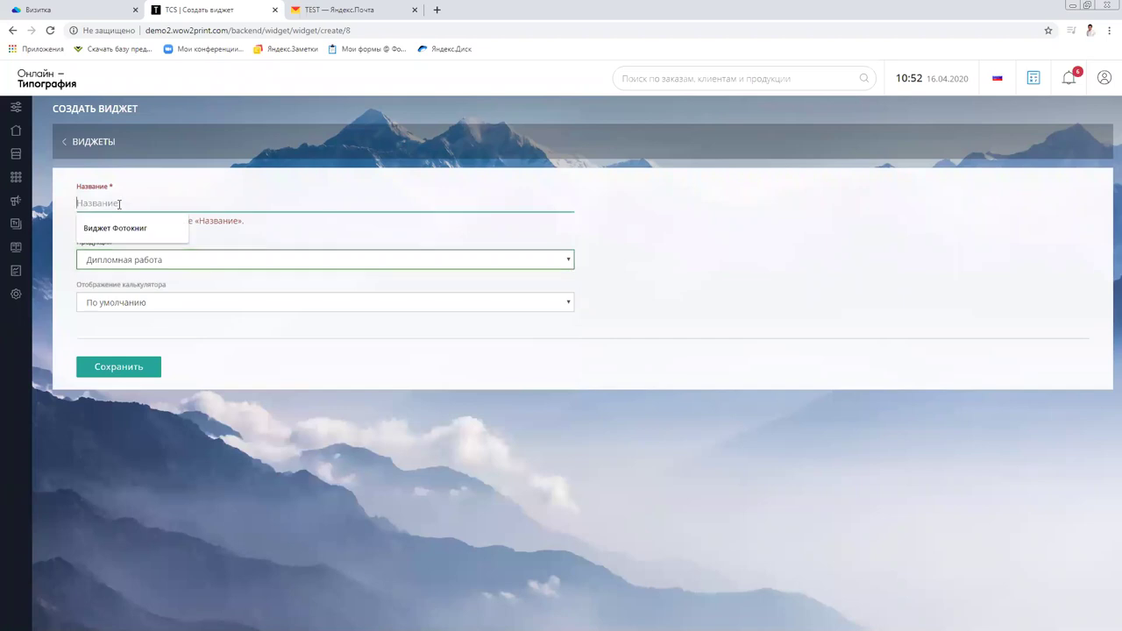
type("Виджет Дипломная работа")
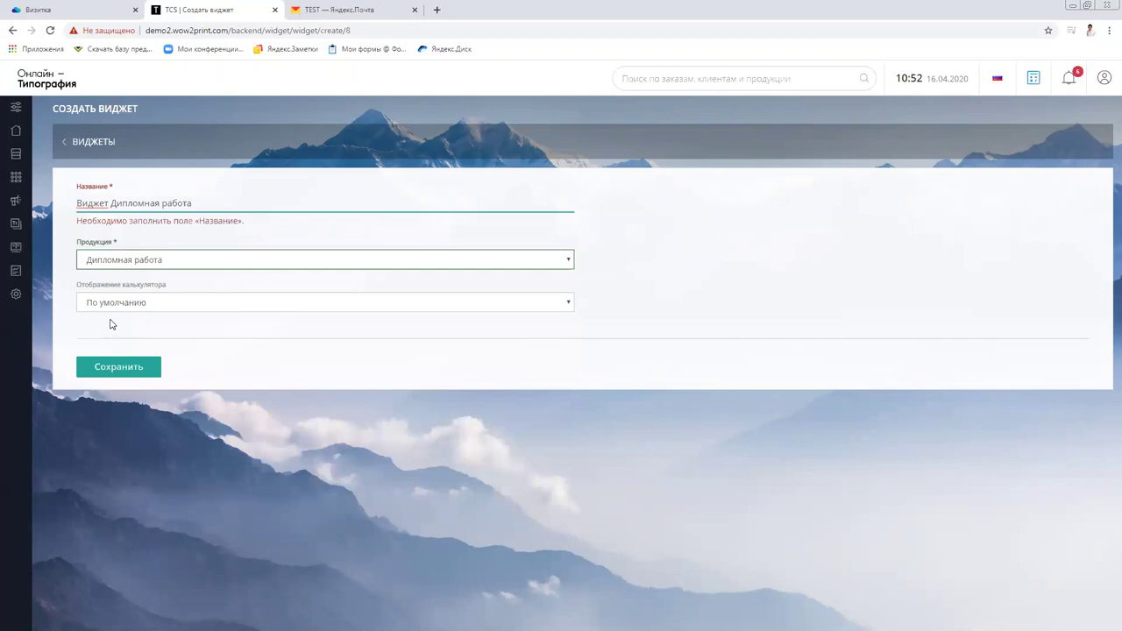
left_click(161, 304)
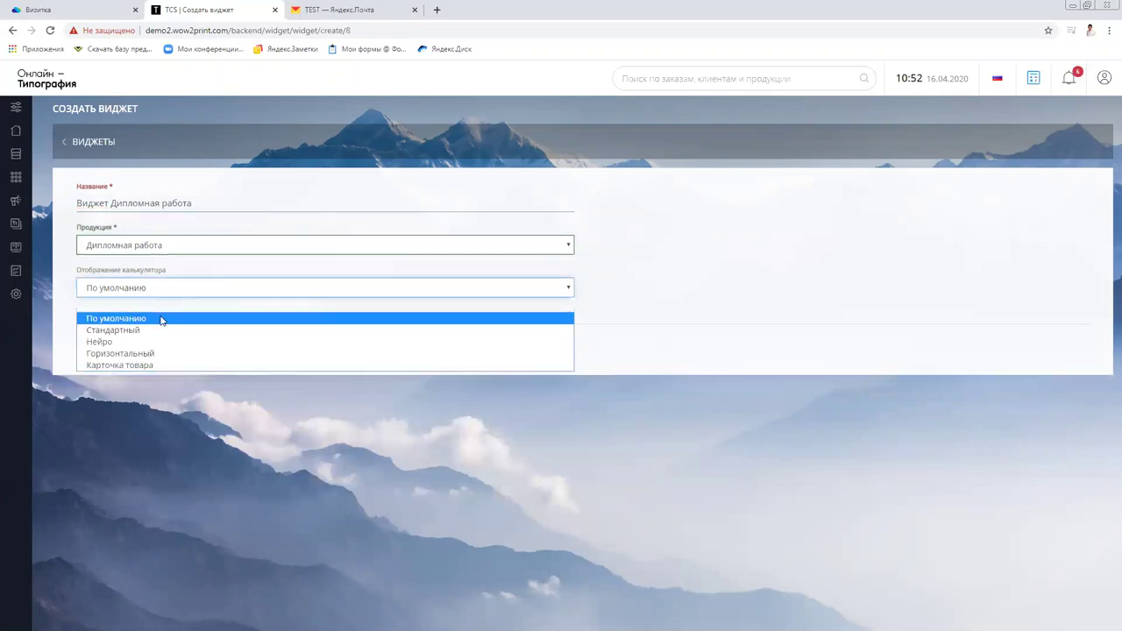
left_click(134, 331)
left_click(159, 353)
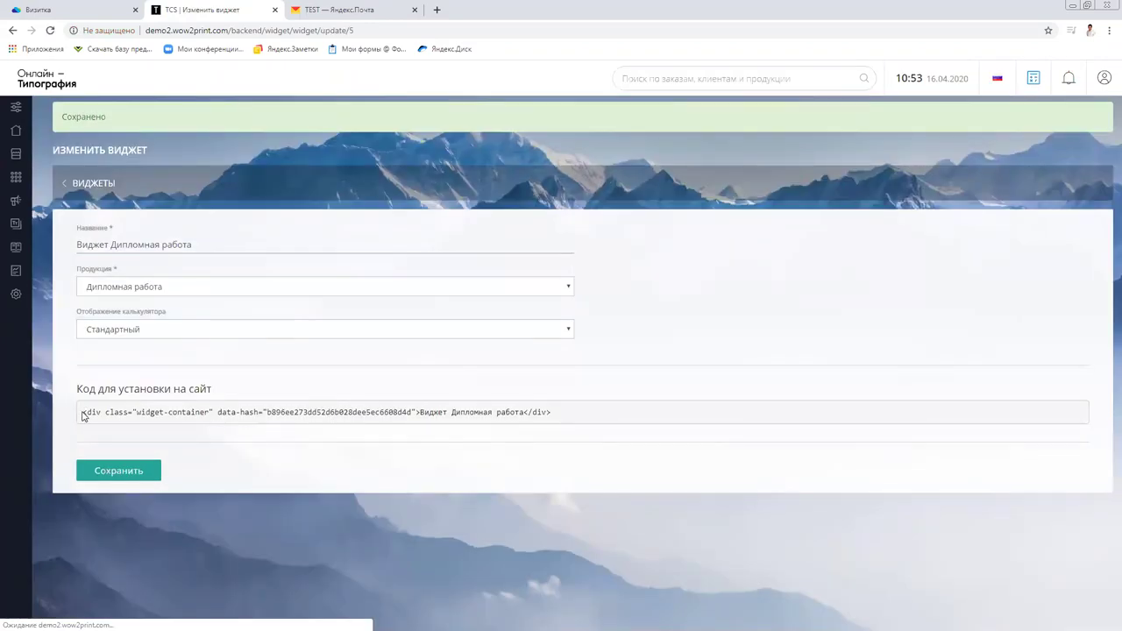
Step: Copy the widget's site installation code and open the Корпоративный кабинет лендинг page for editing in the site content
left_click_drag(83, 413, 568, 415)
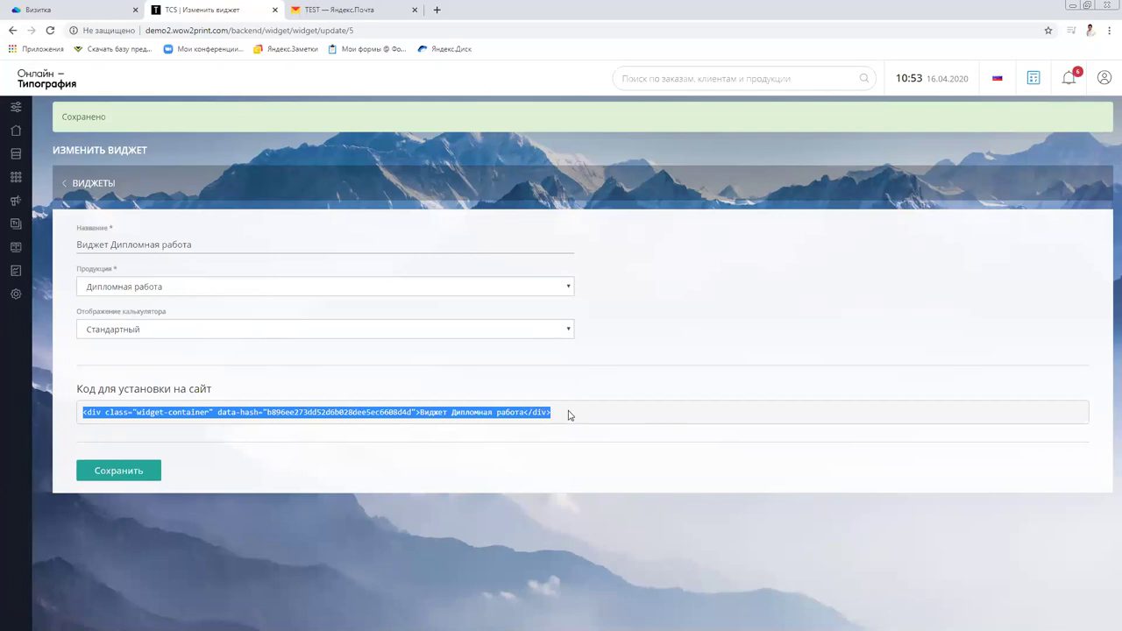
mouse_move(22, 207)
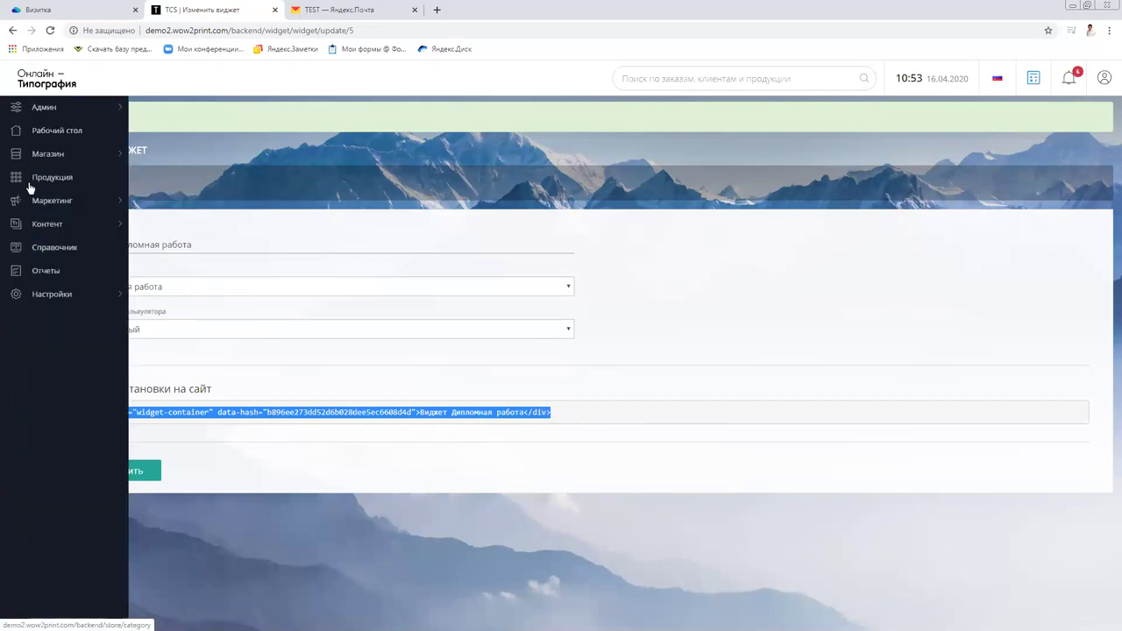
mouse_move(53, 224)
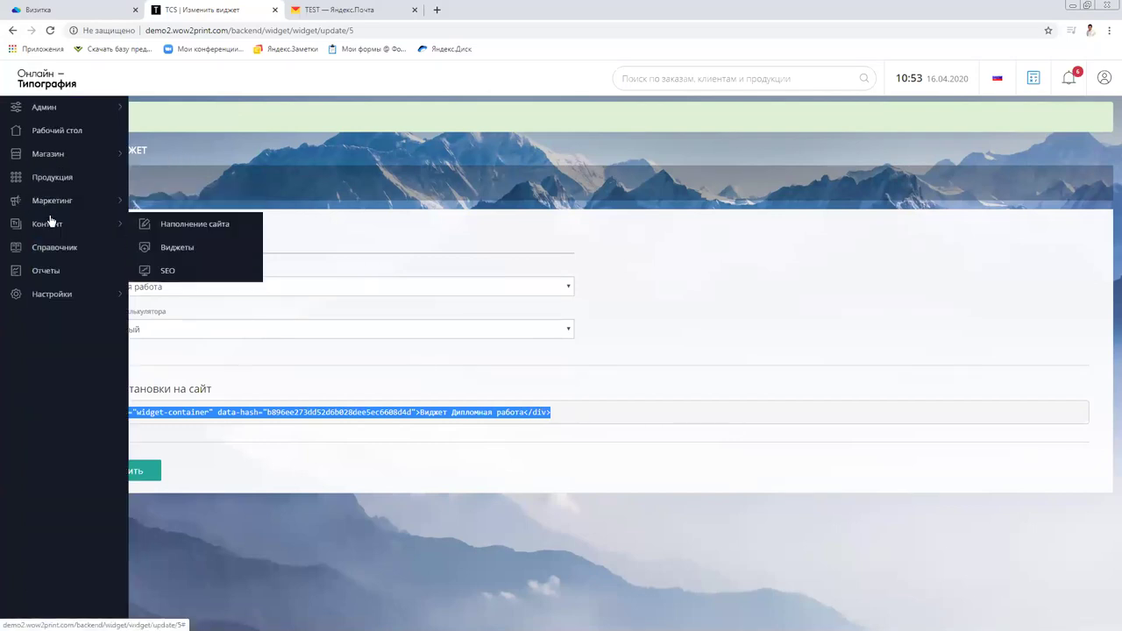
left_click(186, 224)
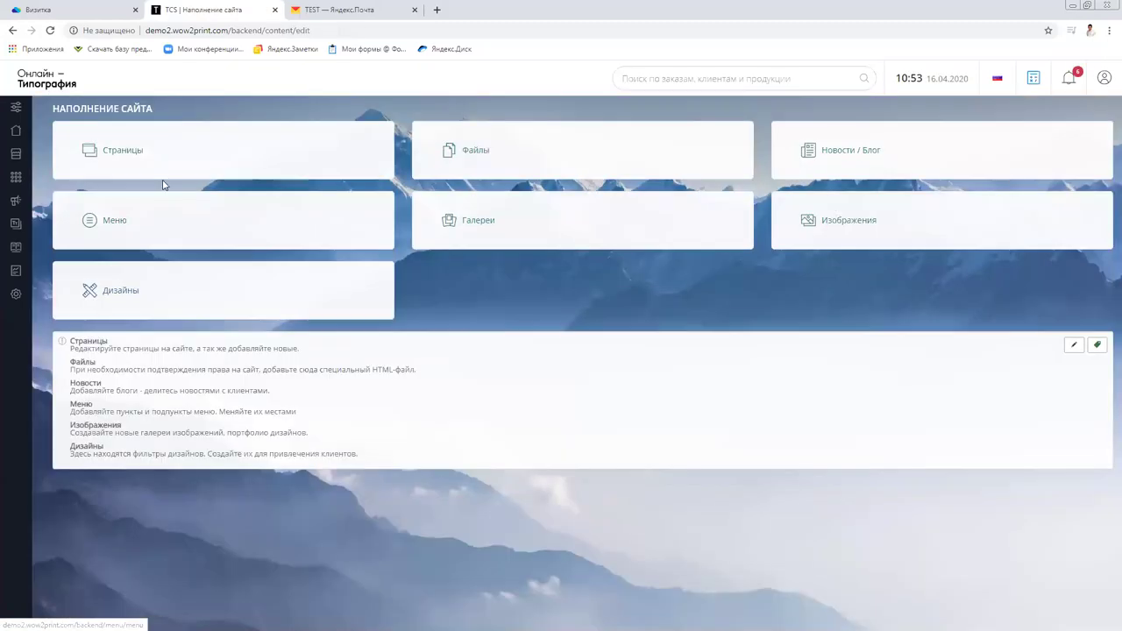
left_click(147, 156)
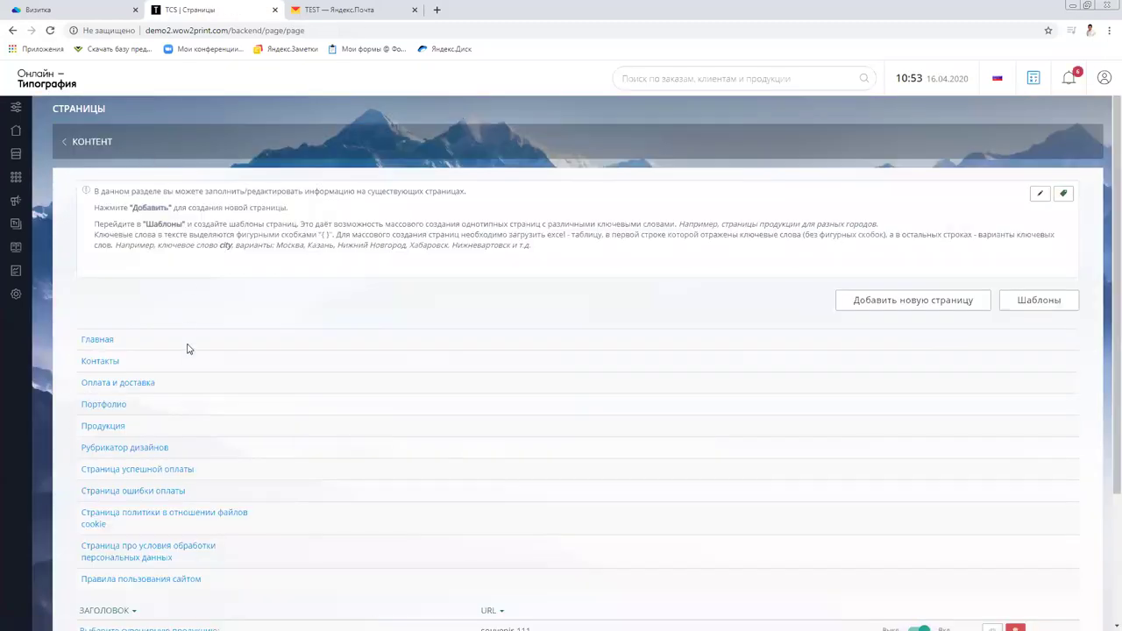
scroll(187, 348, "down", 2)
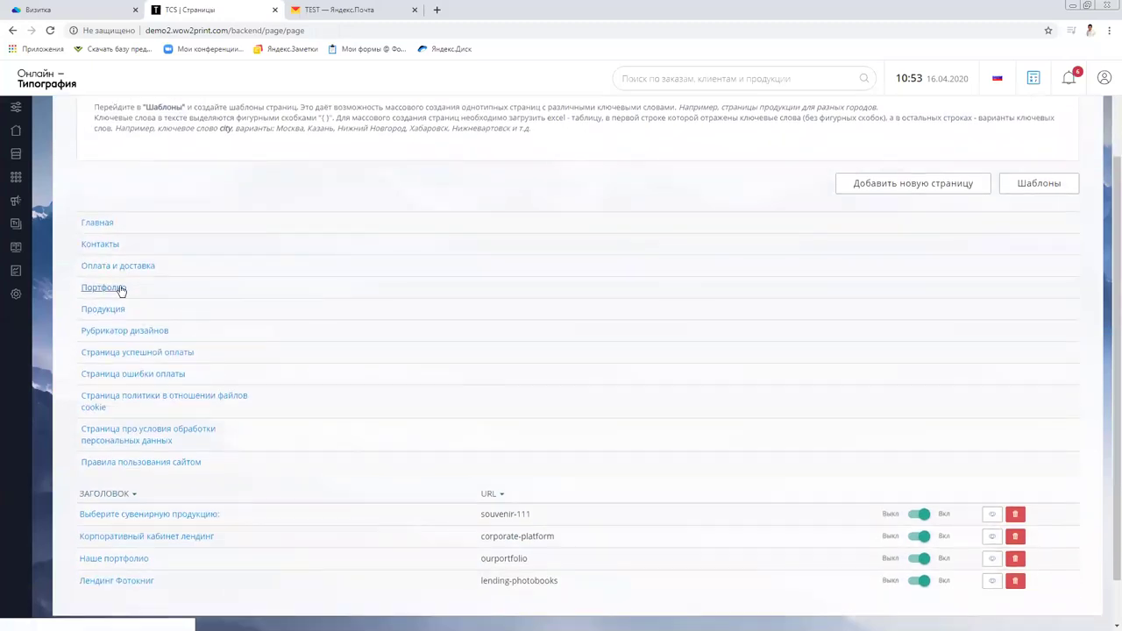
scroll(428, 388, "down", 1)
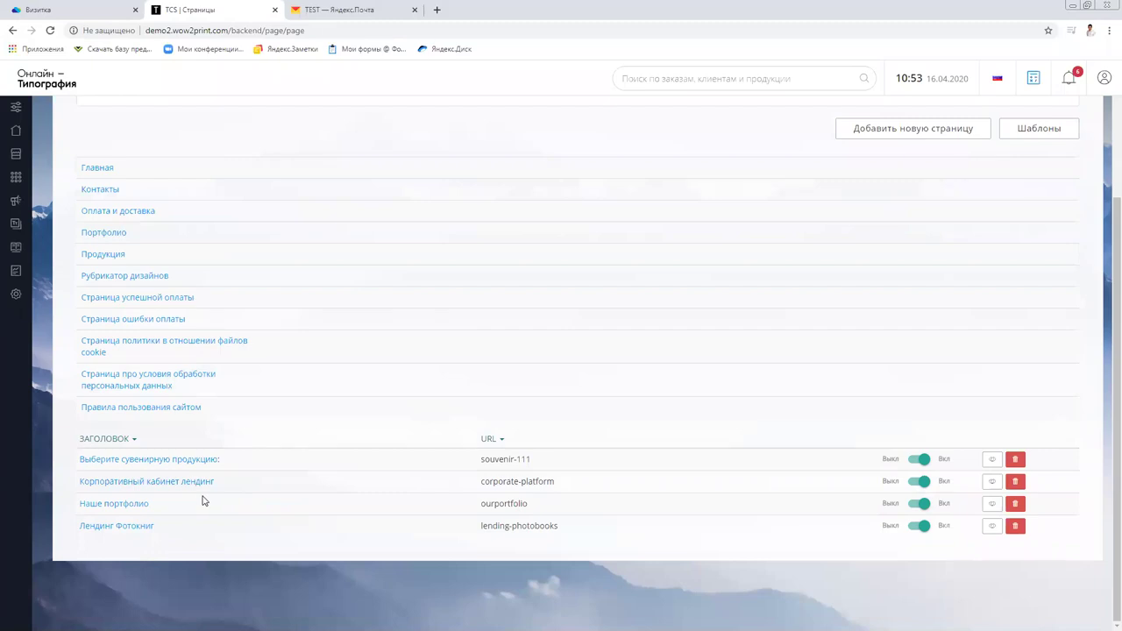
left_click(175, 485)
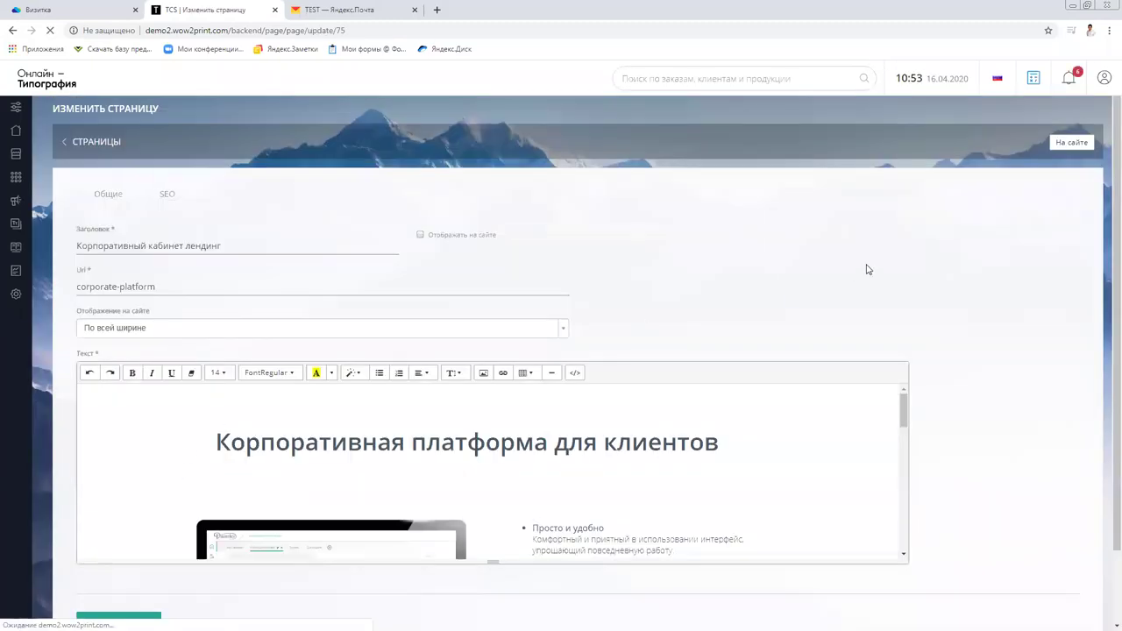
Step: View the Платформа для бизнеса page on the public site and return to its editor in the backend
left_click(112, 8)
left_click(578, 147)
scroll(771, 320, "down", 1)
scroll(771, 319, "down", 11)
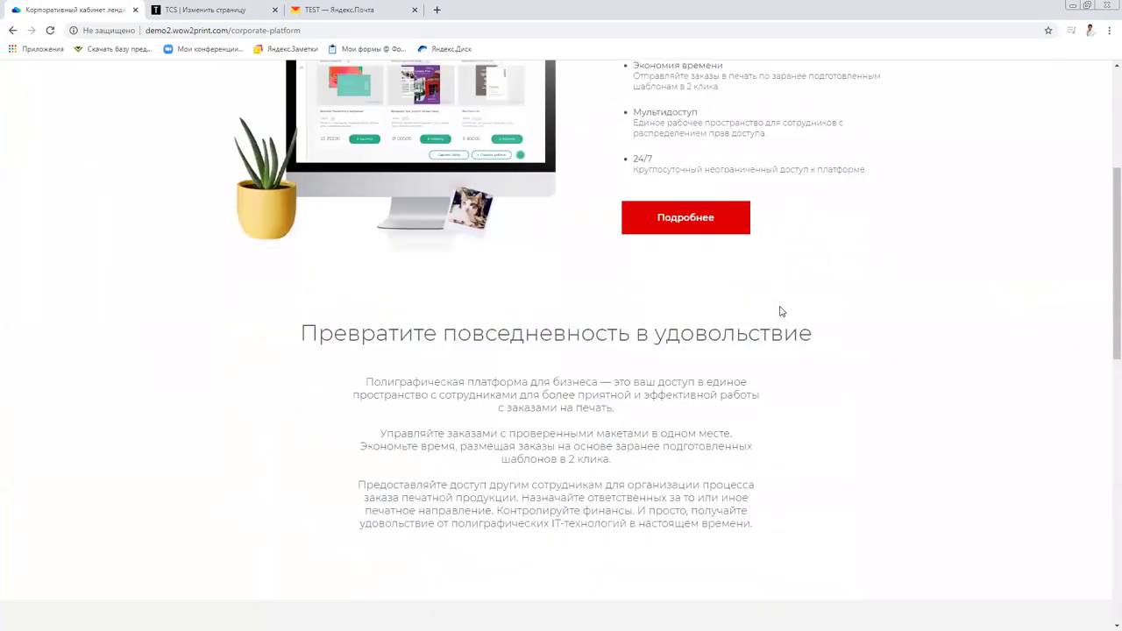
scroll(784, 322, "up", 12)
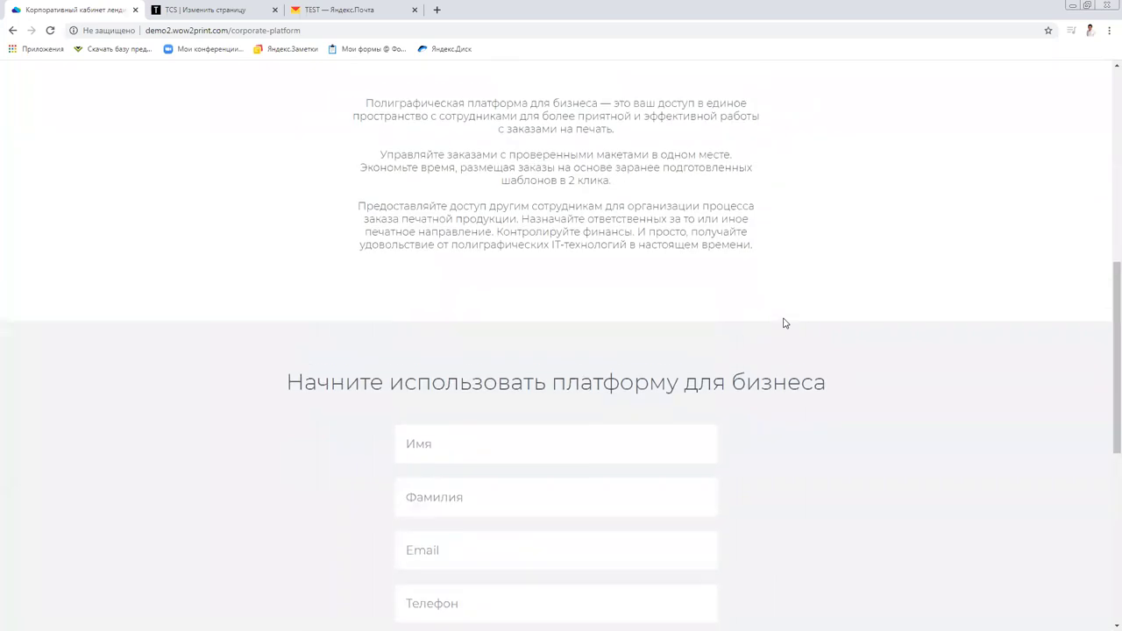
left_click(221, 11)
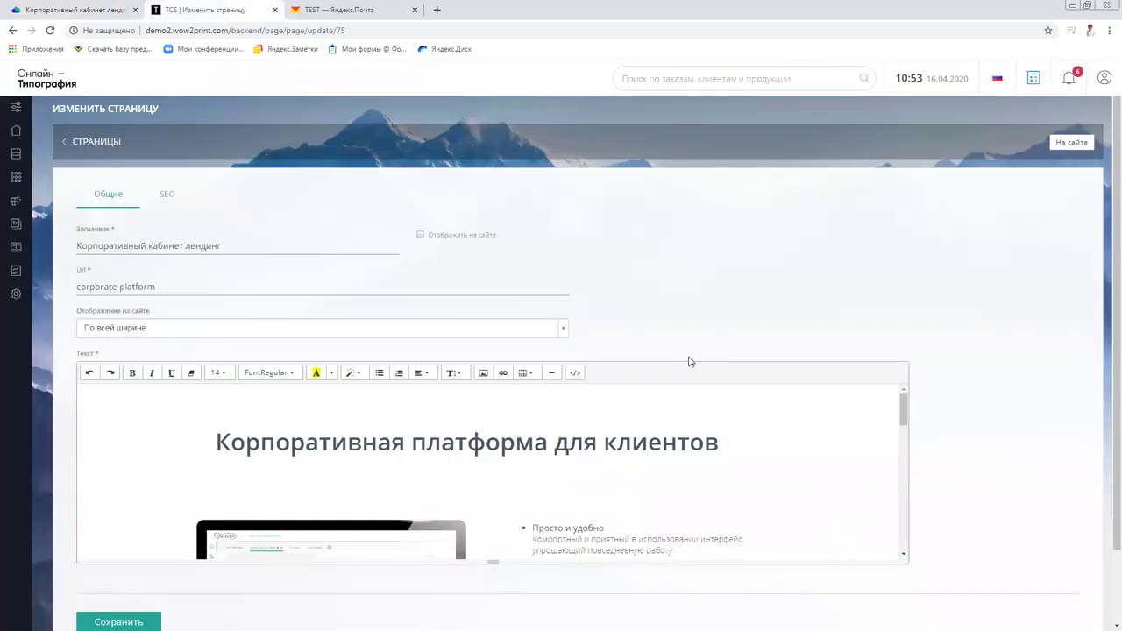
Step: Paste the widget's installation code below the closing script tag in the page's HTML source and save the page
scroll(701, 333, "down", 1)
scroll(884, 358, "down", 3)
scroll(876, 355, "down", 3)
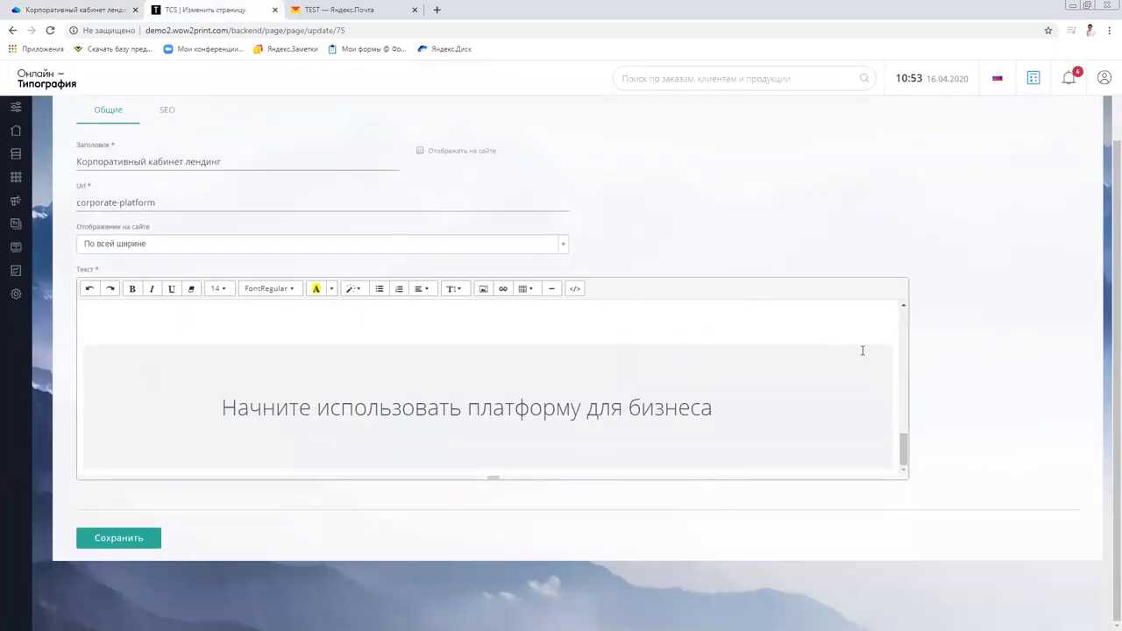
left_click(575, 288)
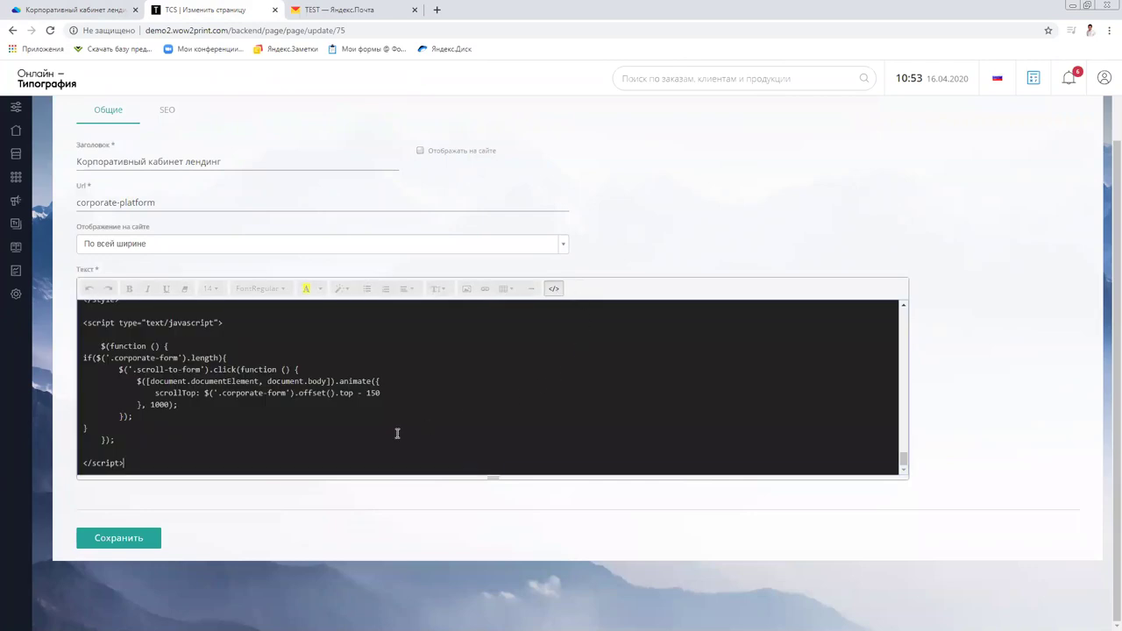
key("Return")
key("Return")
key("Return")
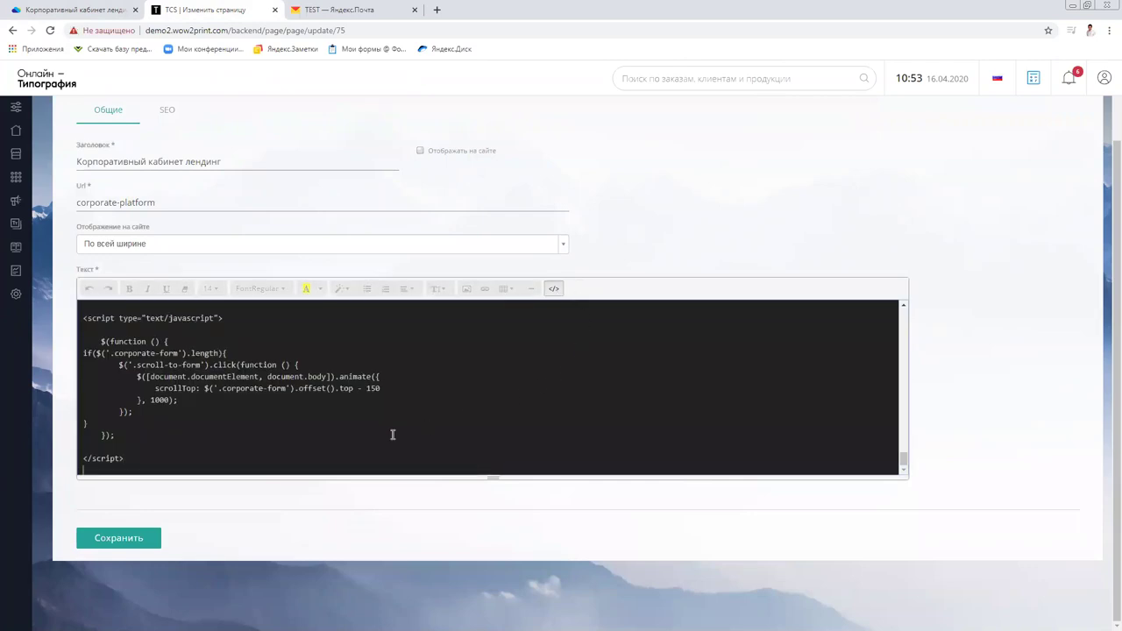
type("<div class=\"widget-container\" data-hash=\"b896ee273dd52d6b028dee5ec6608d4d\">Виджет Дипломная работа</div>")
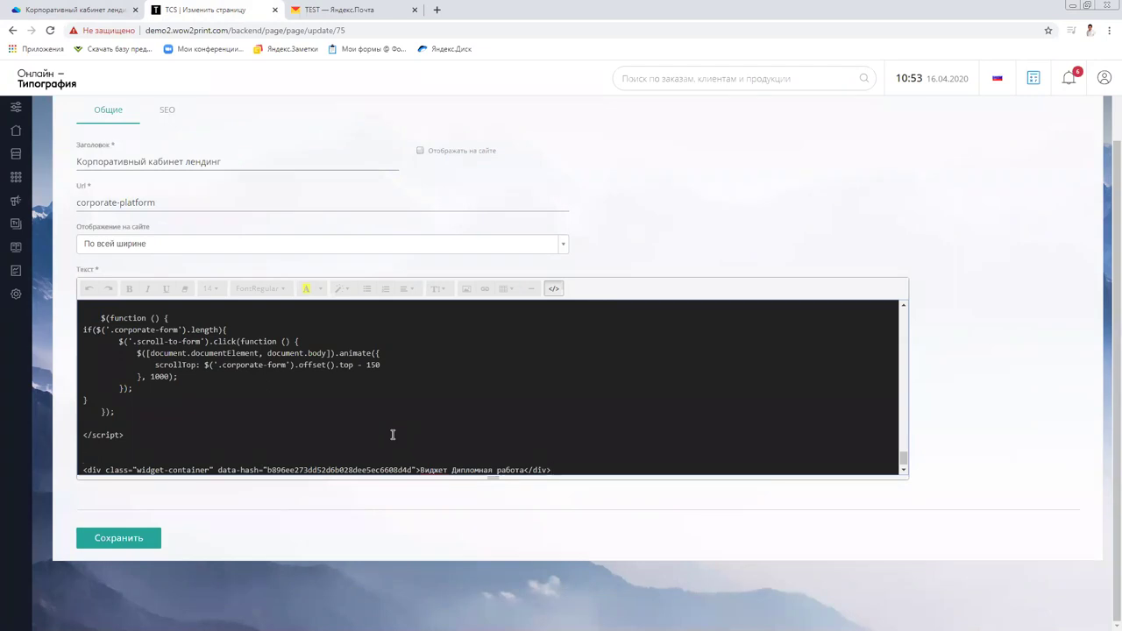
type("<br>")
key("shift+Home")
left_click(105, 538)
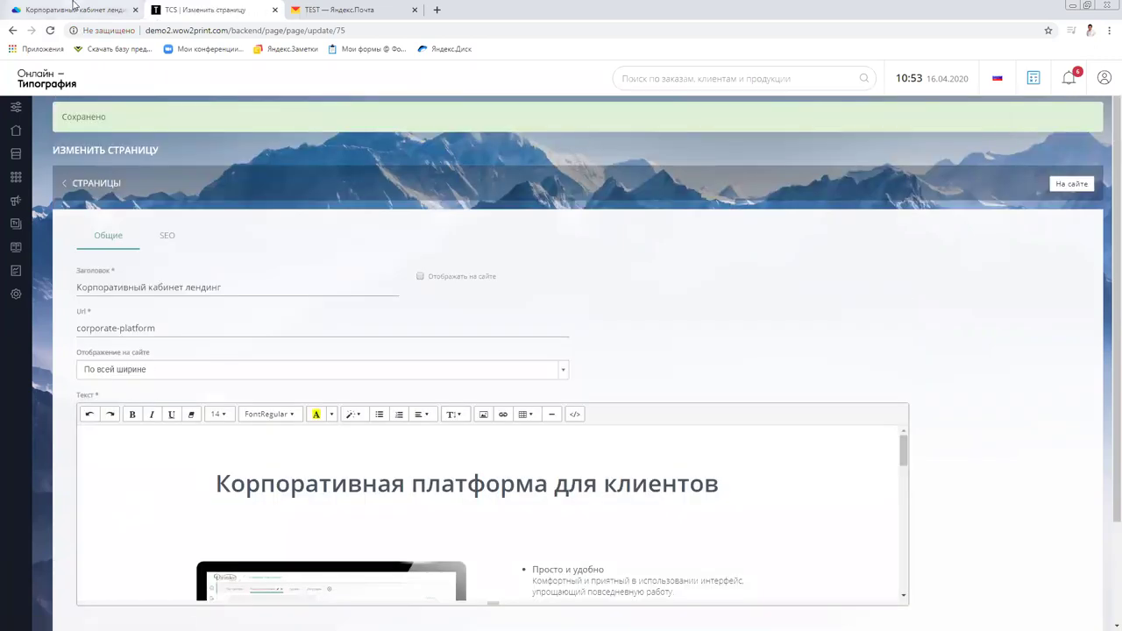
Step: Reload the corporate platform page on the public site and check its end for the embedded widget
left_click(74, 9)
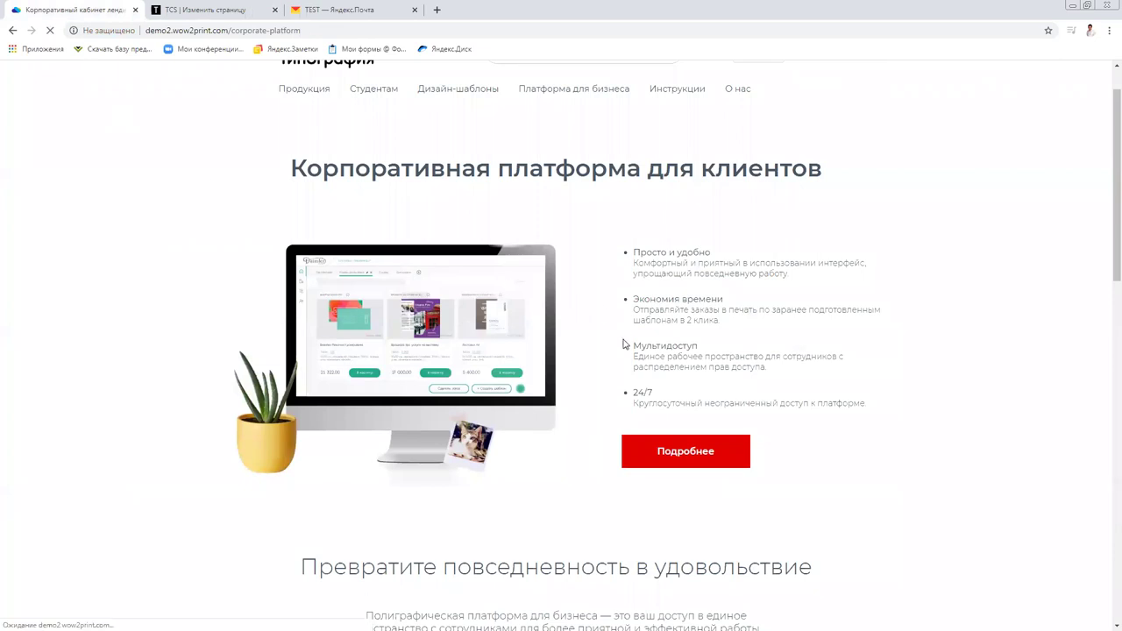
scroll(624, 345, "down", 12)
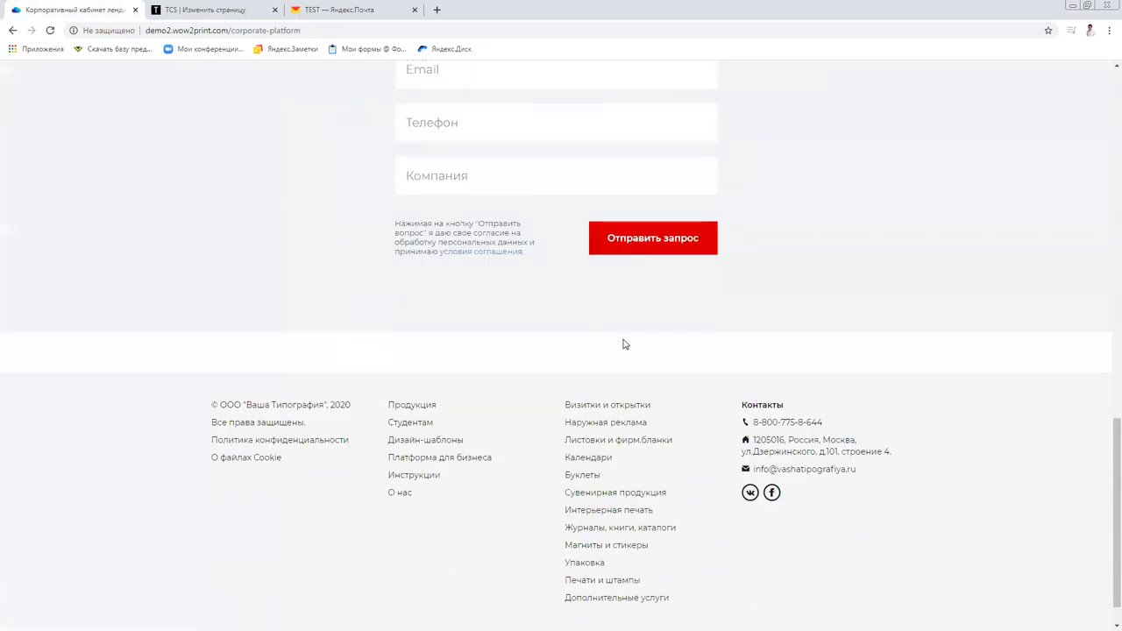
left_click(223, 9)
Step: Enable the diploma calculation widget in the Виджеты section and check the calculator on the public corporate platform page
mouse_move(18, 223)
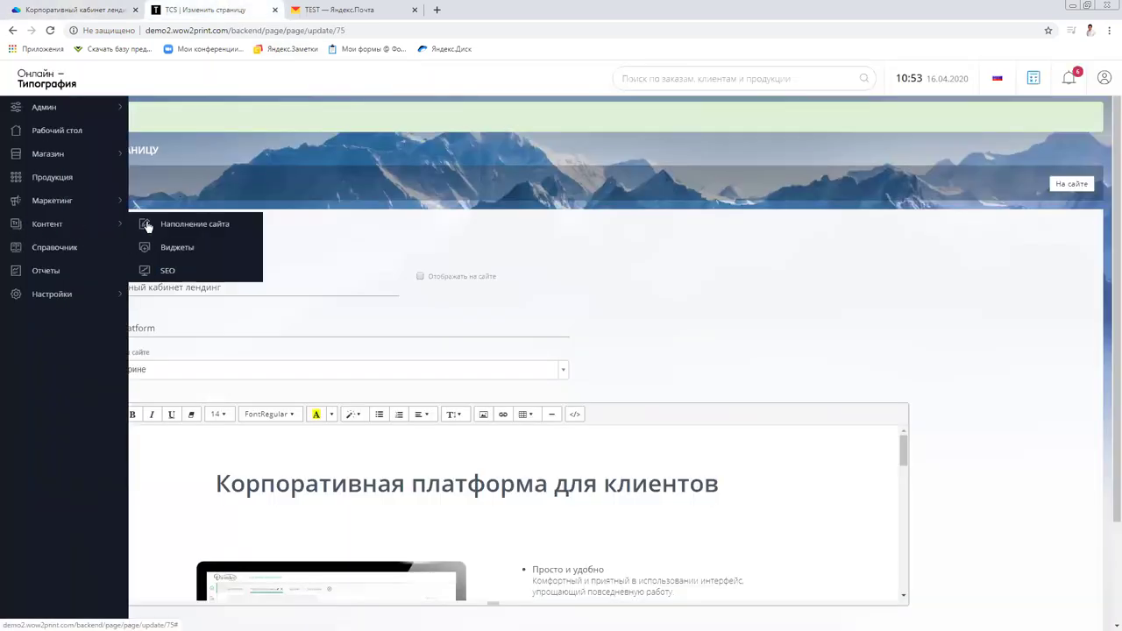
left_click(177, 249)
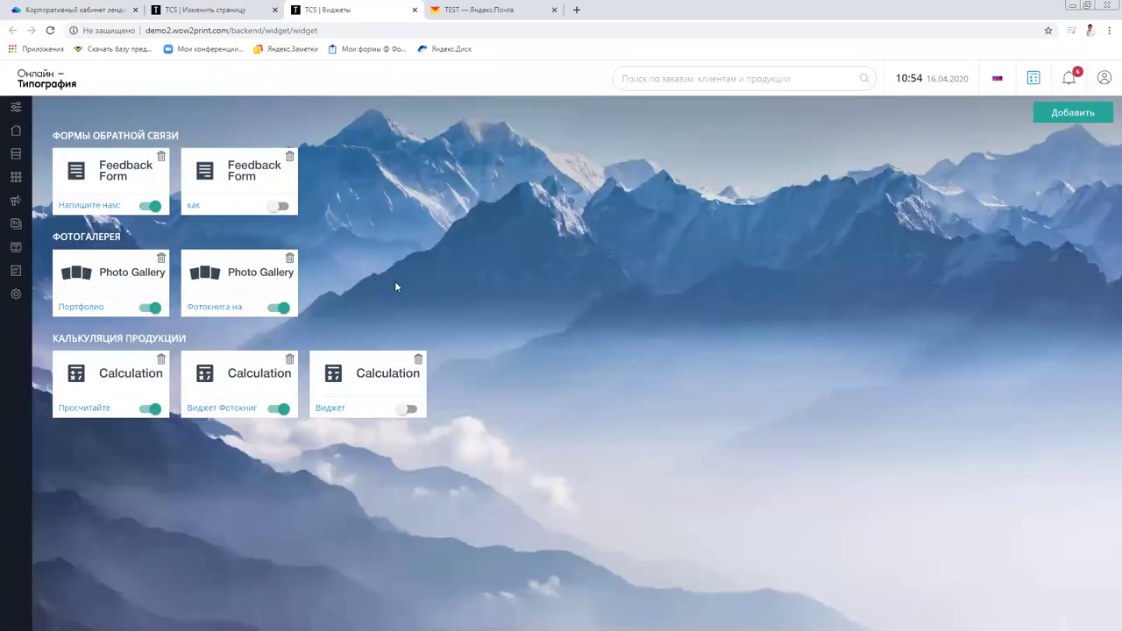
left_click(408, 409)
left_click(76, 6)
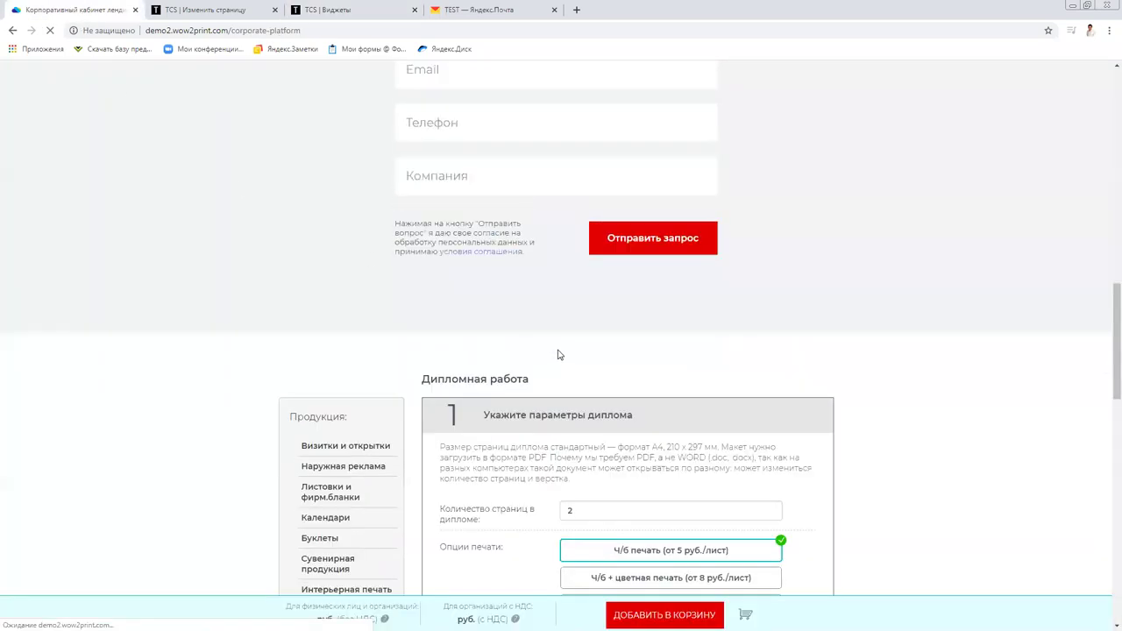
scroll(556, 331, "down", 9)
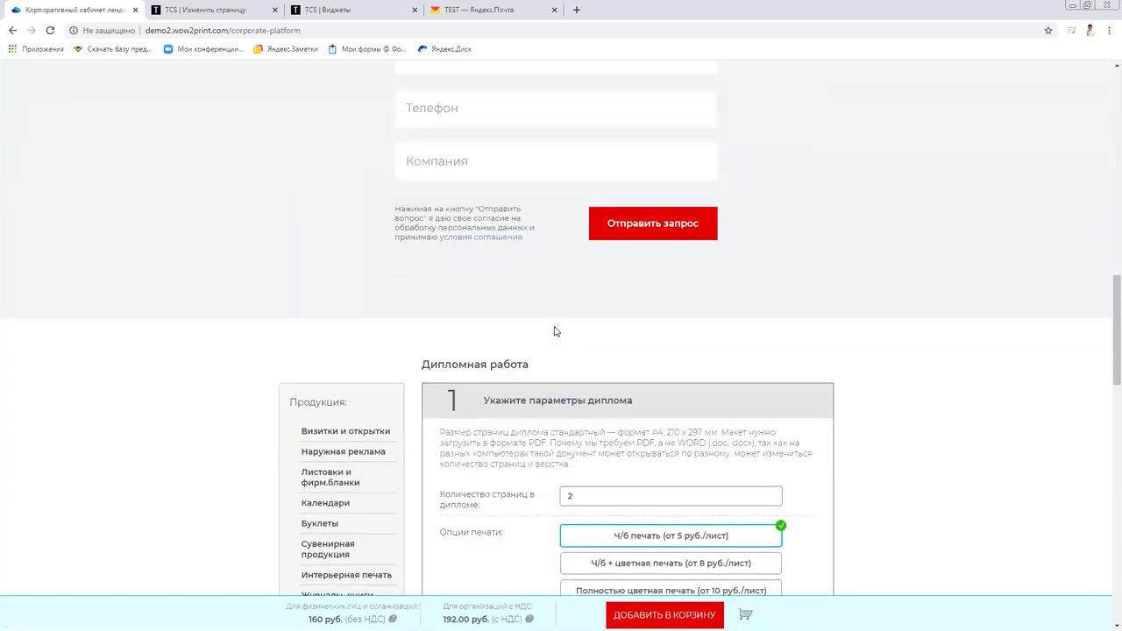
Step: Examine the embedded Дипломная работа calculator on the public page, from its heading down to the page footer
left_click_drag(437, 149, 631, 150)
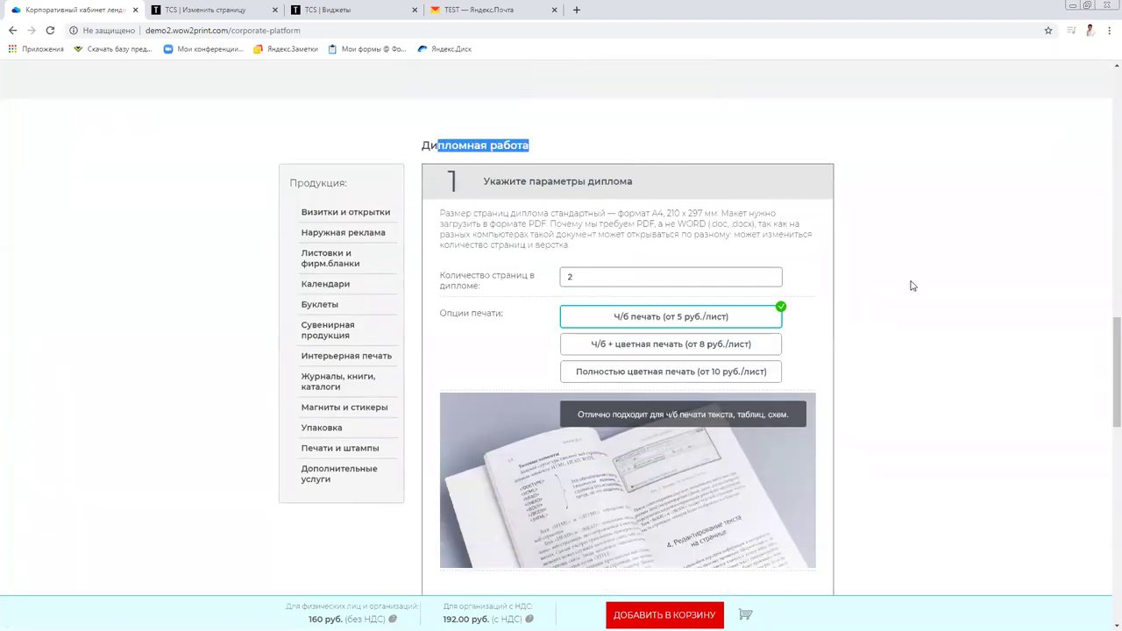
scroll(912, 286, "down", 3)
scroll(912, 285, "down", 9)
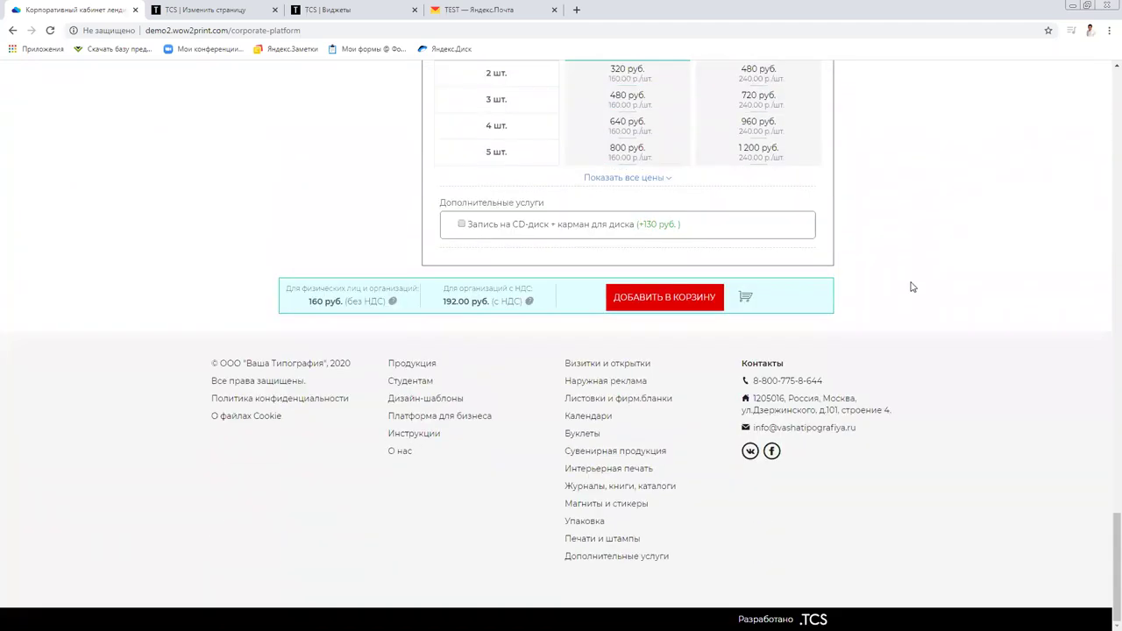
scroll(913, 287, "up", 3)
scroll(913, 287, "up", 9)
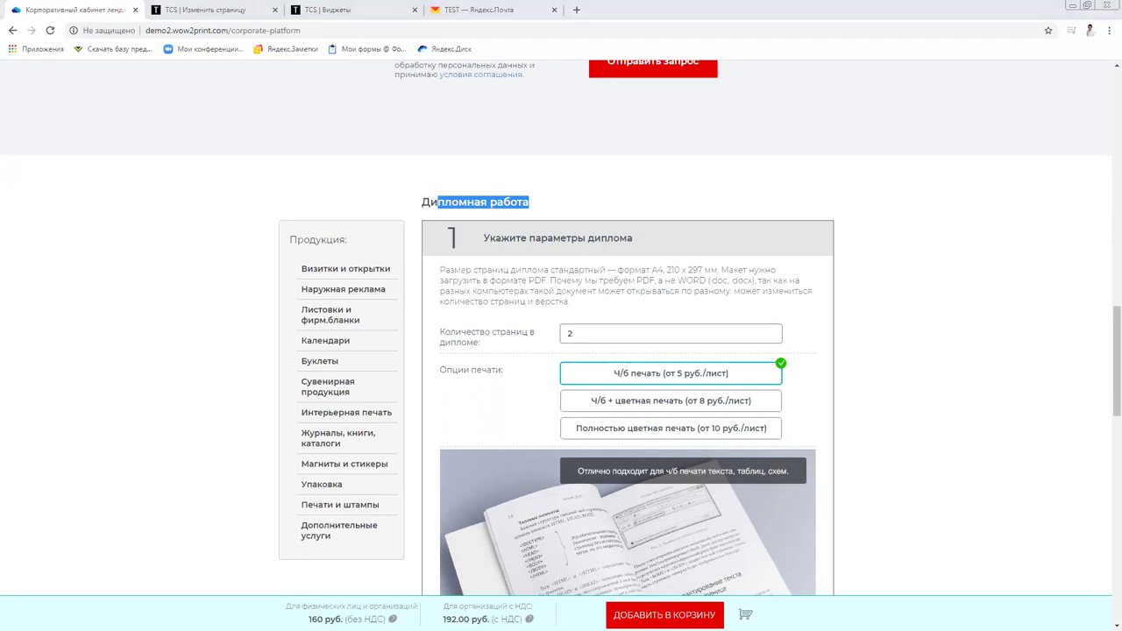
key("alt+Tab")
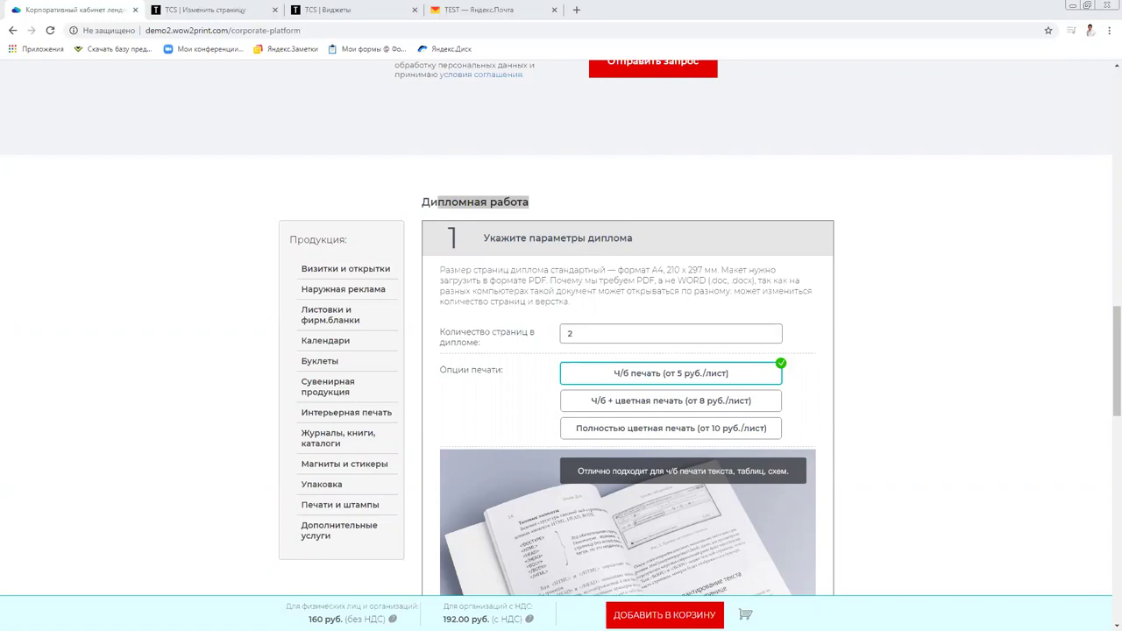
Step: Enable daily automatic sitemap updating (Ежедневное автоматическое обновление карты сайта) in the backend's SEO settings and save them
left_click(212, 11)
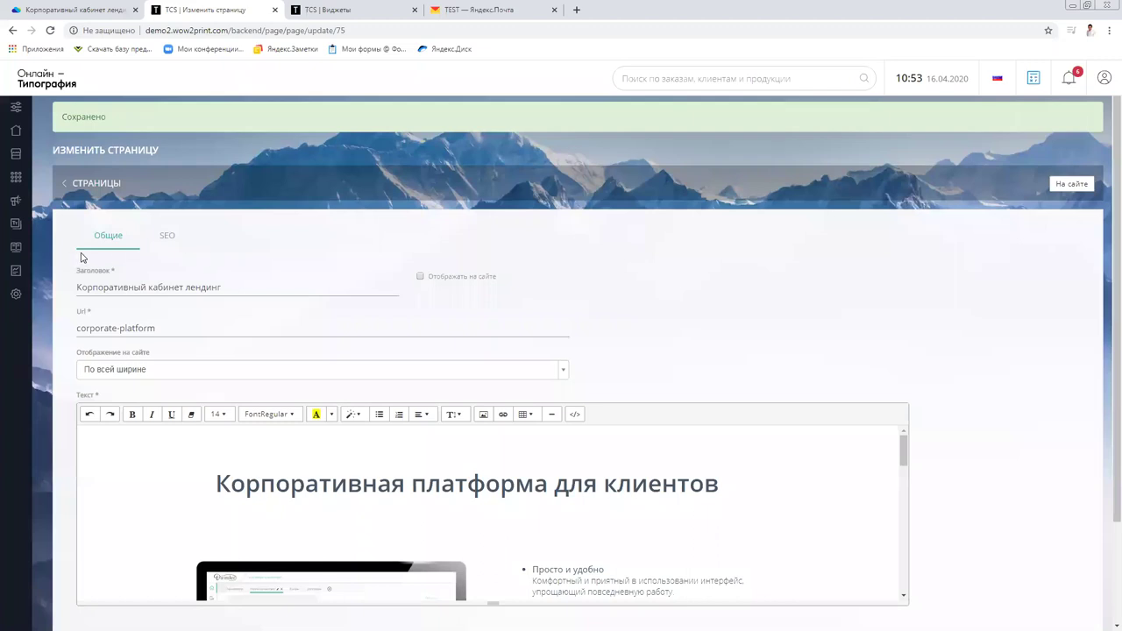
mouse_move(20, 272)
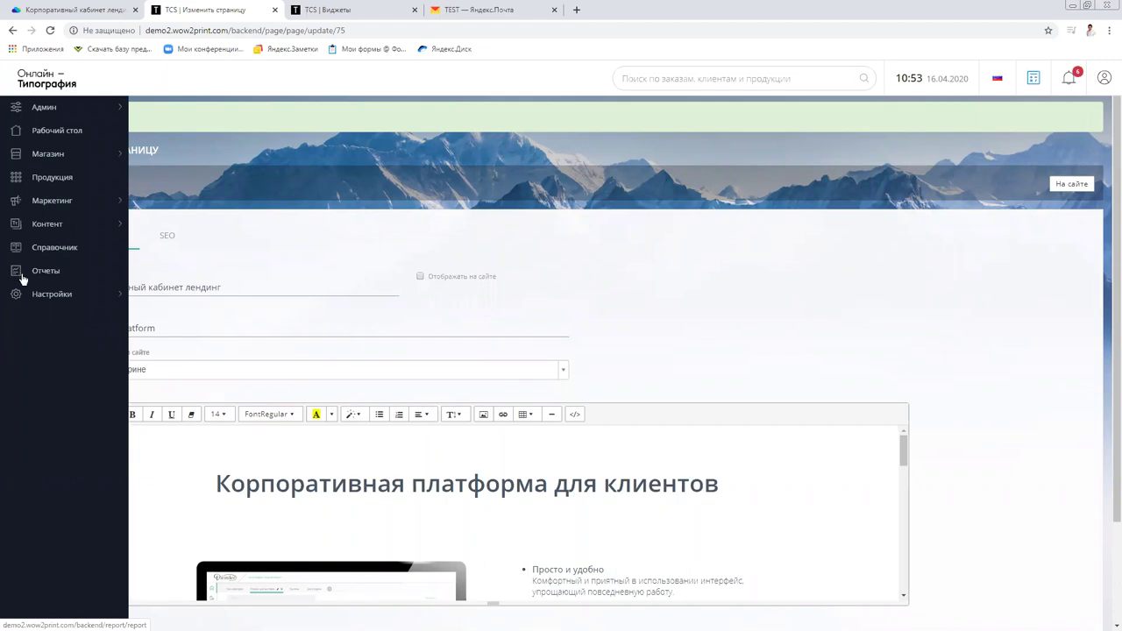
mouse_move(20, 226)
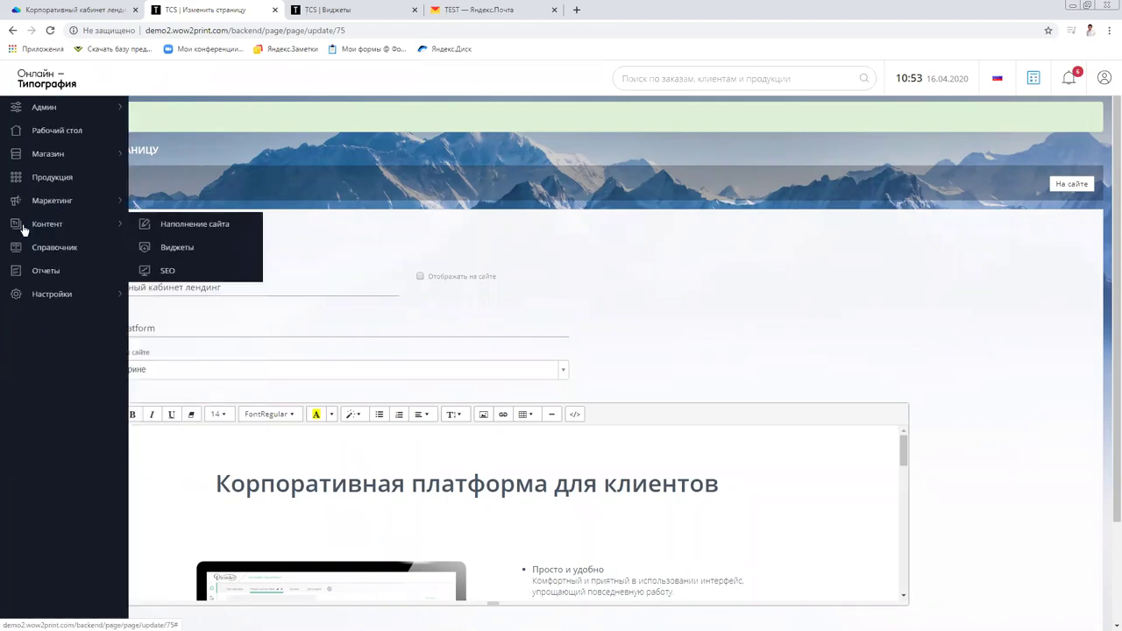
left_click(169, 270)
left_click(208, 144)
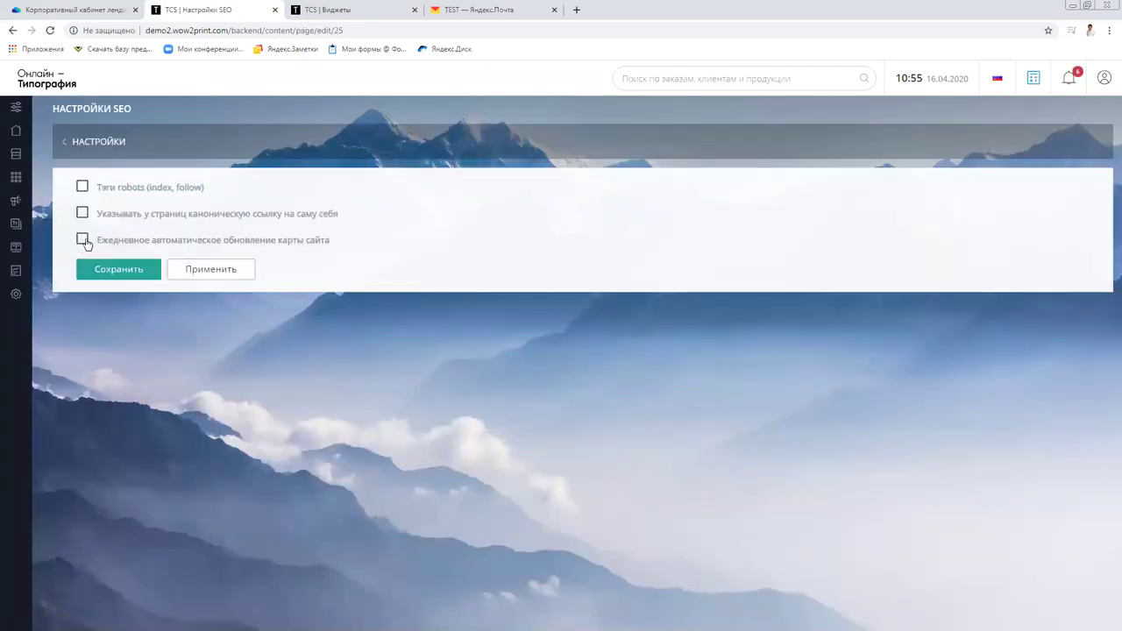
left_click(82, 240)
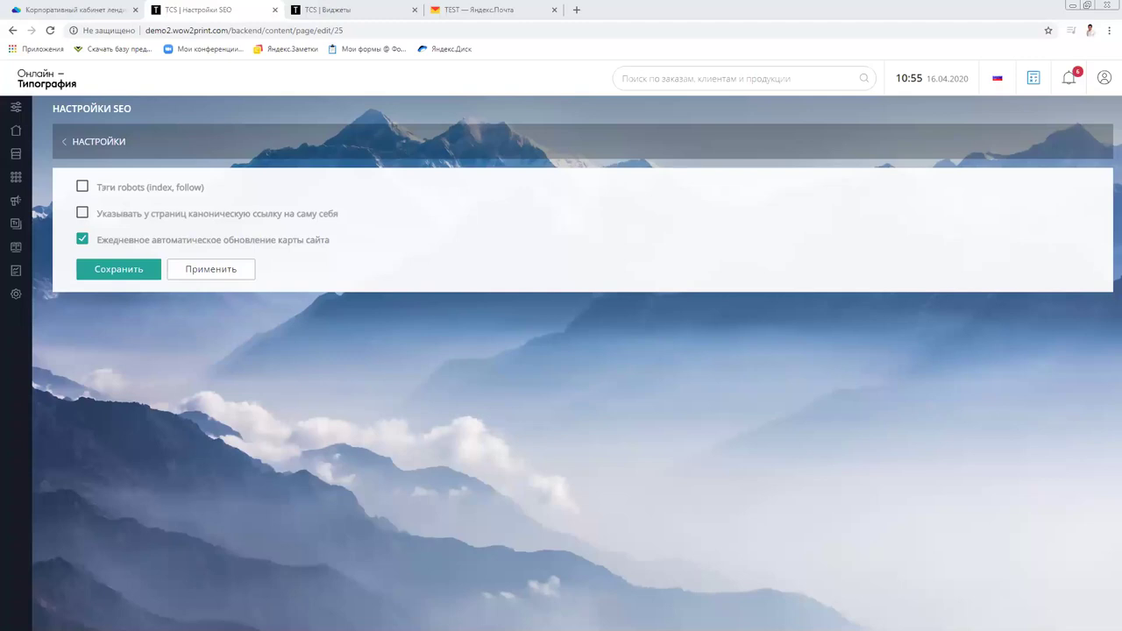
left_click(142, 275)
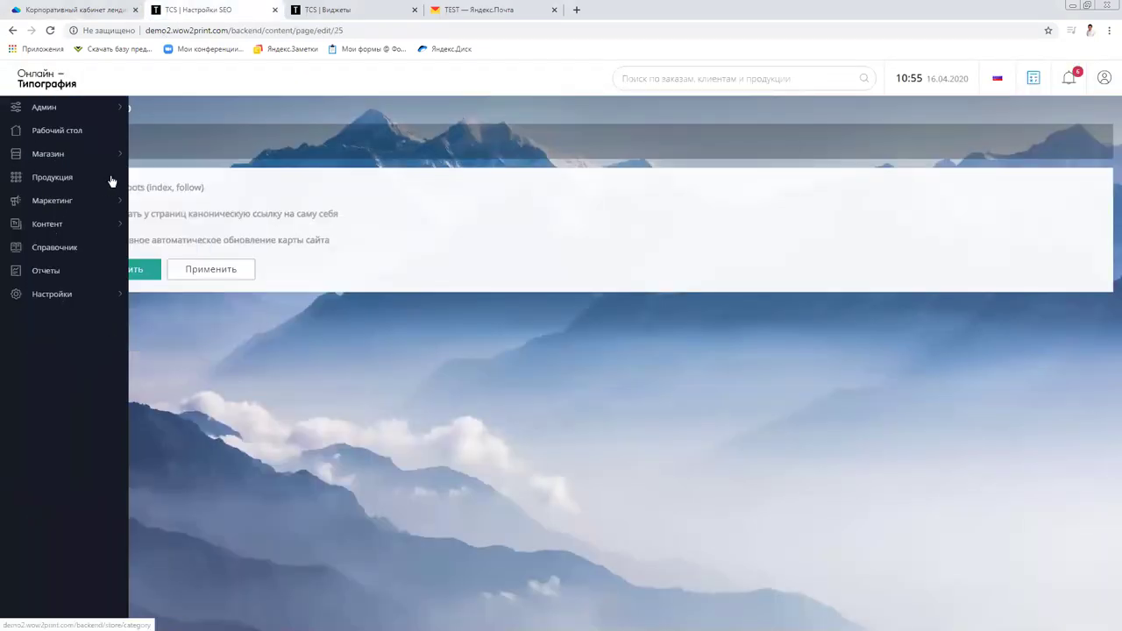
Step: Open the shop's order list, view the unpaid orders and return to the new ones
mouse_move(69, 155)
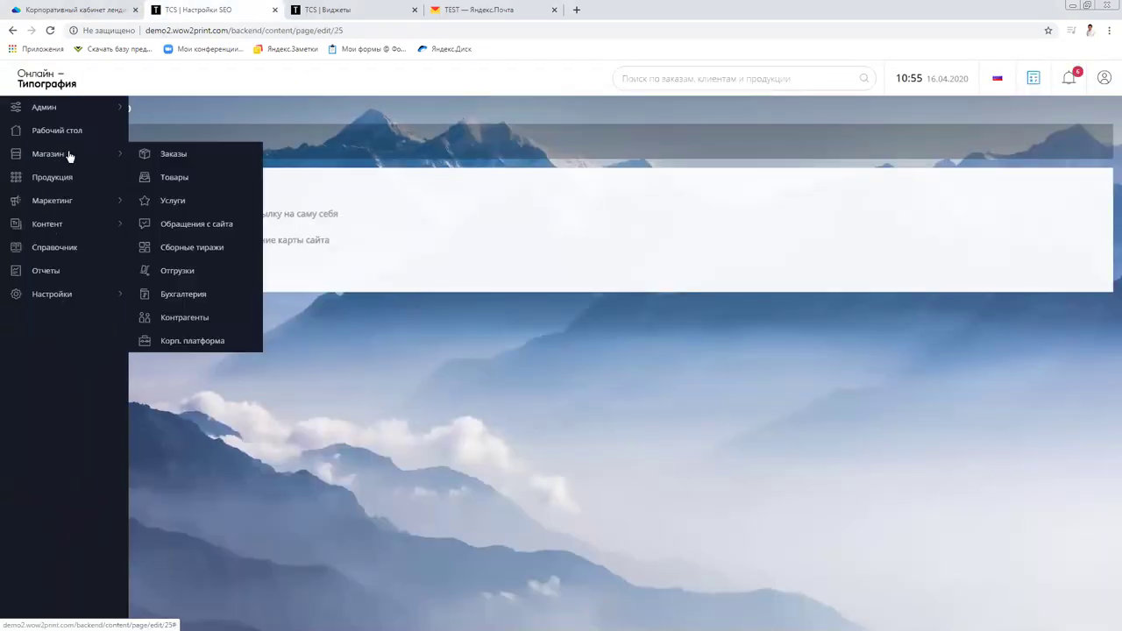
left_click(193, 153)
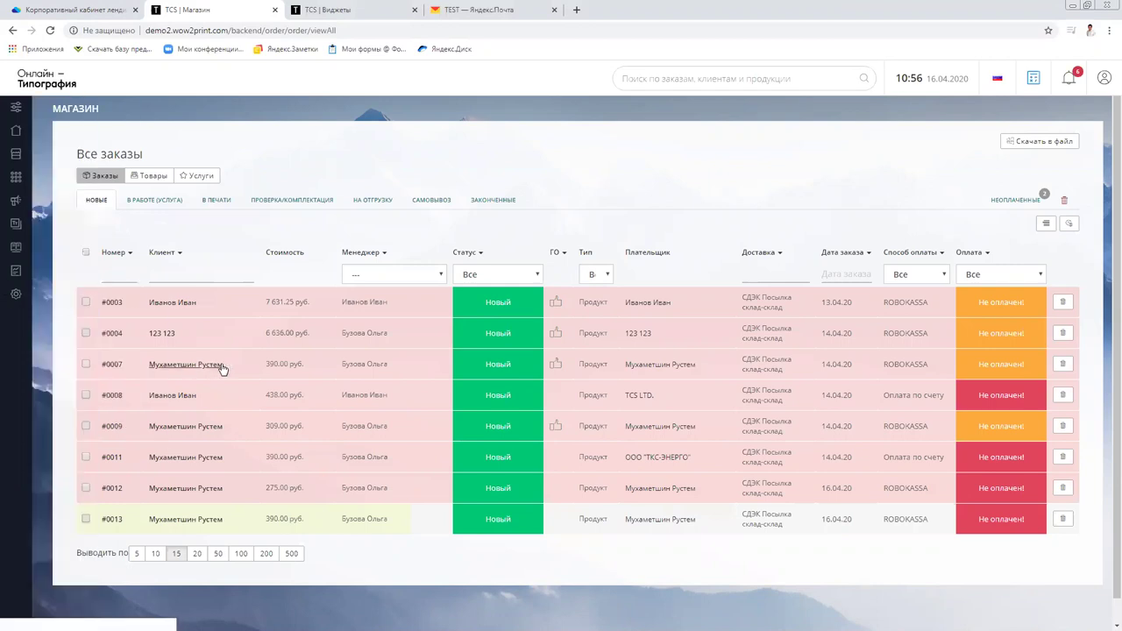
scroll(210, 376, "down", 1)
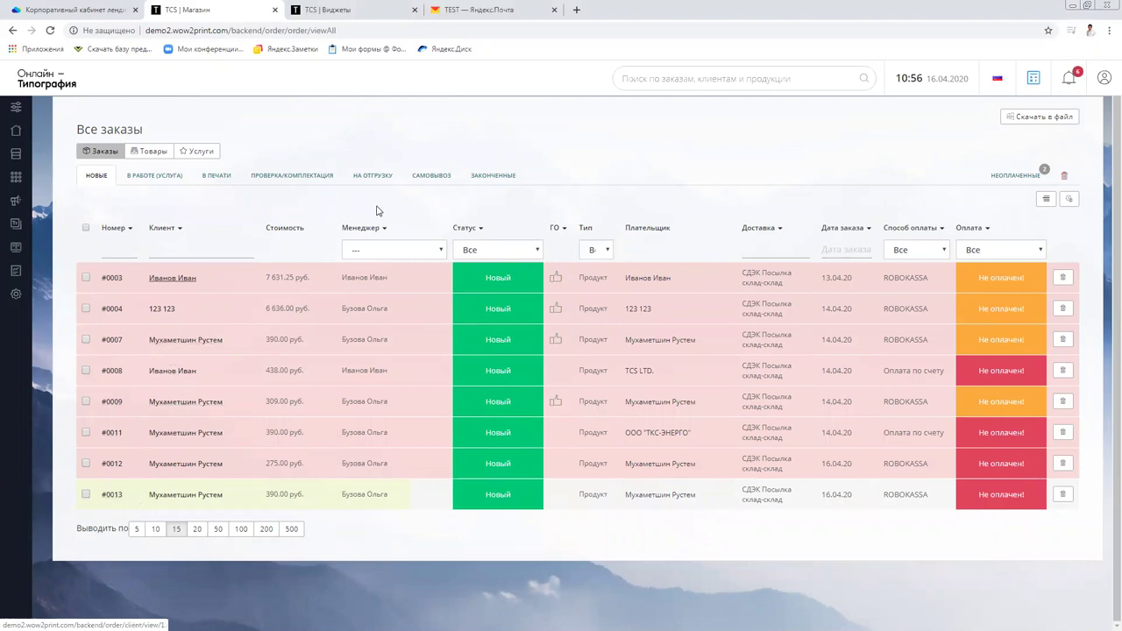
left_click(1012, 175)
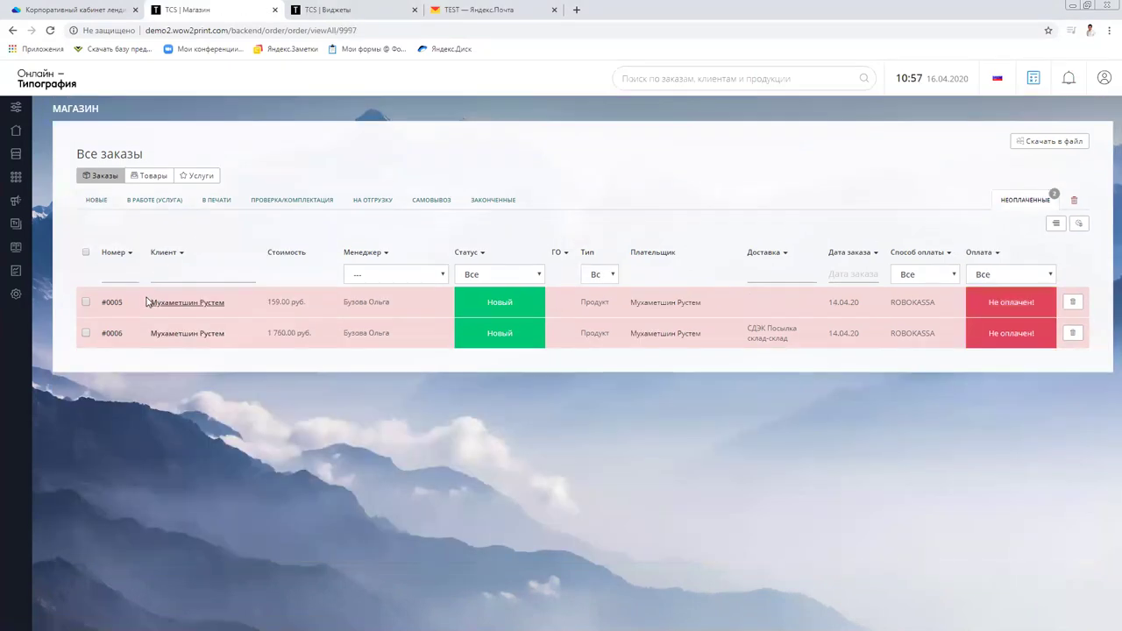
left_click(97, 199)
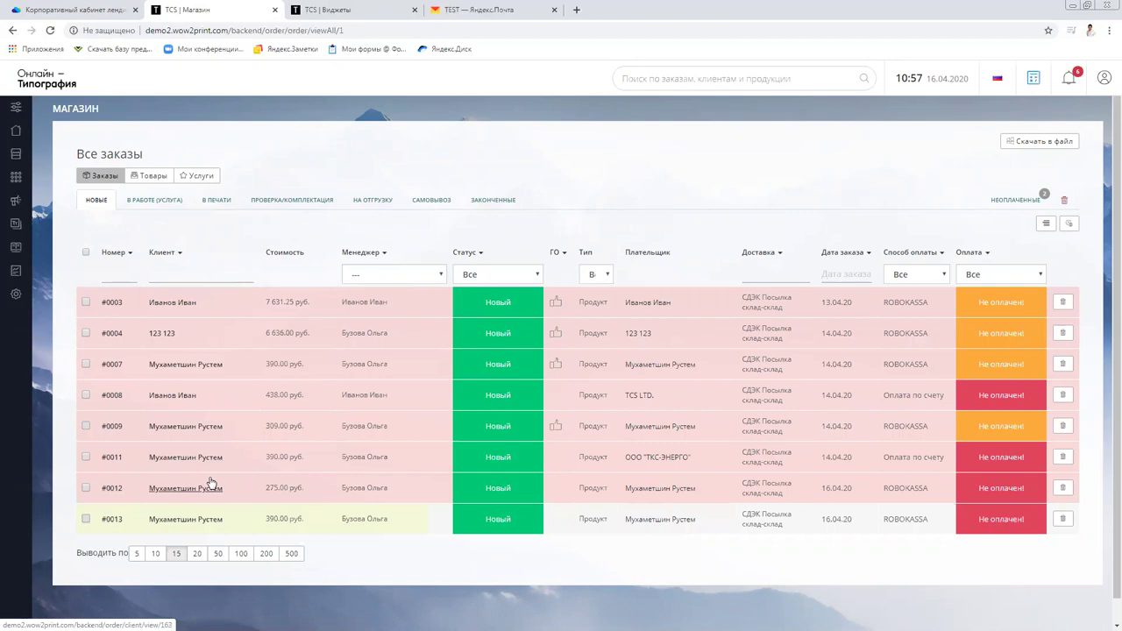
Step: Open the new order of ООО "ТКС-ЭНЕРГО" and view the Визитка item's Наименование в счете without changing it
left_click(112, 457)
scroll(855, 340, "down", 4)
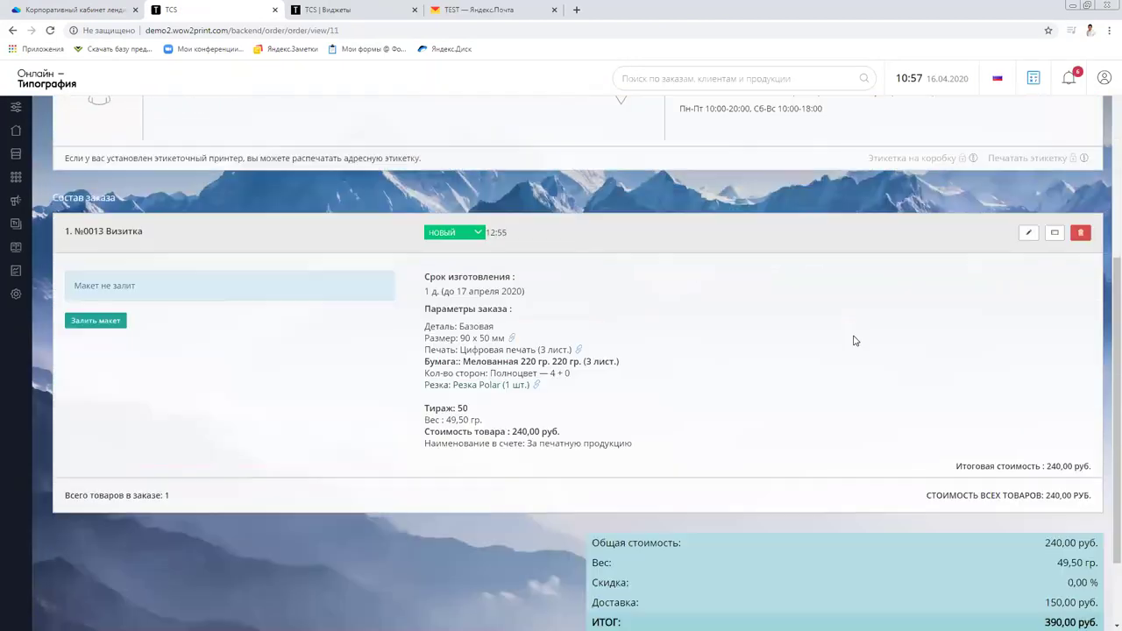
scroll(1029, 303, "up", 1)
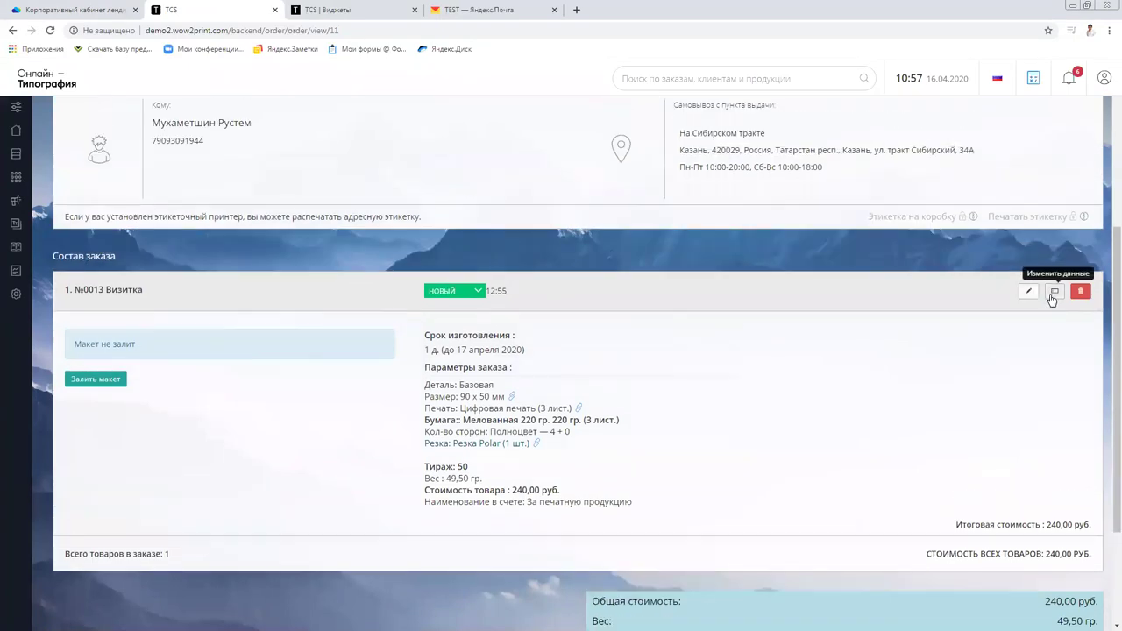
left_click(1055, 291)
left_click(717, 90)
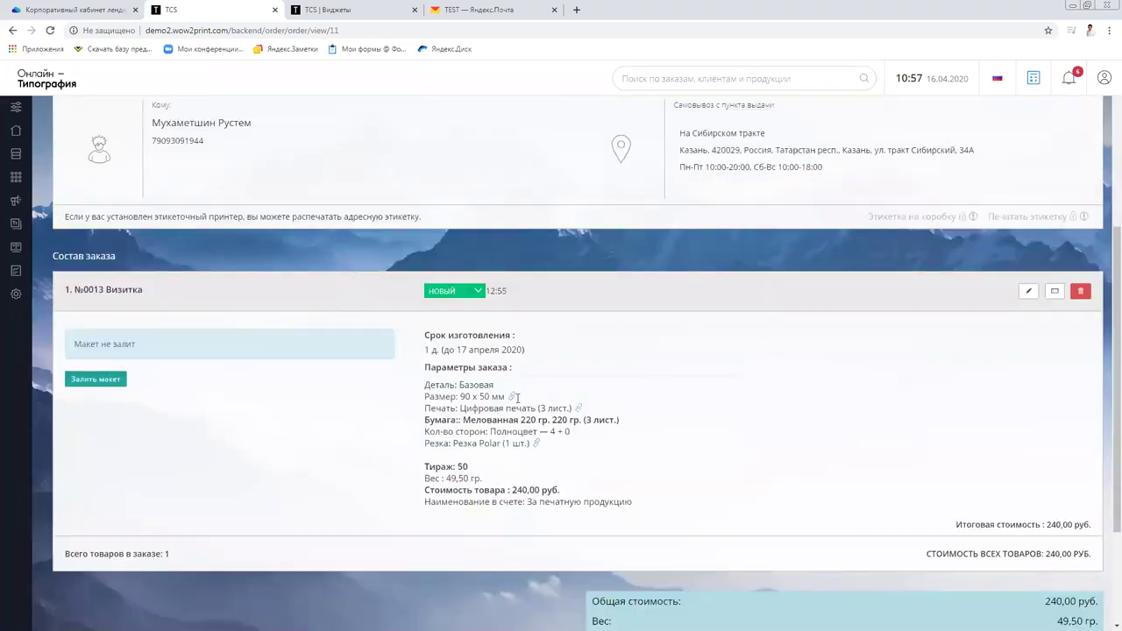
left_click(1055, 292)
left_click_drag(539, 190, 390, 190)
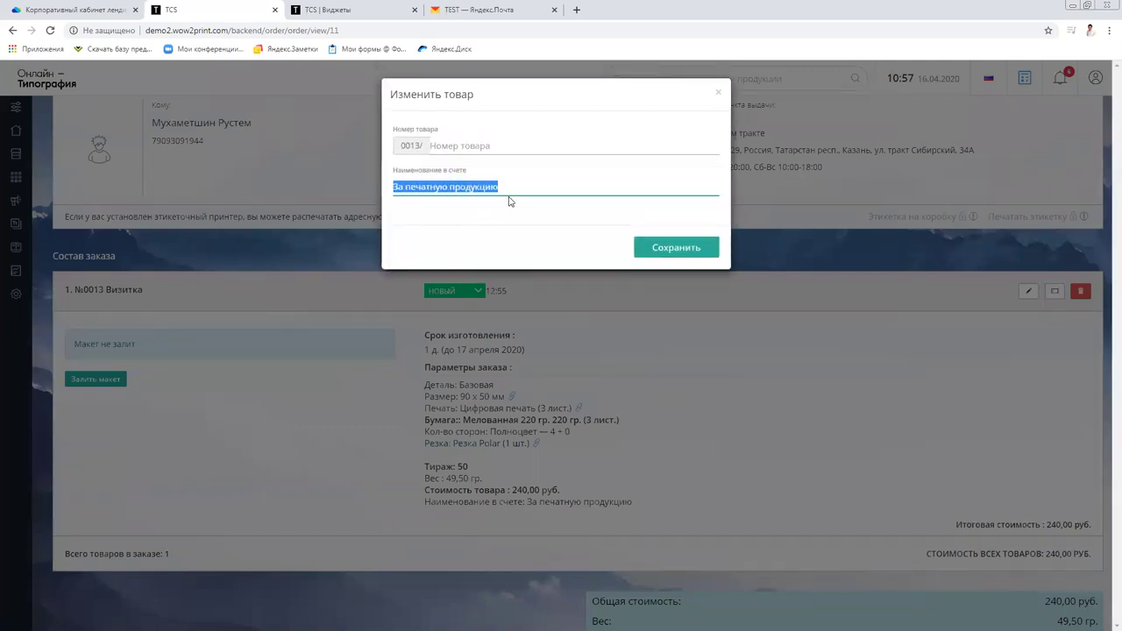
left_click(719, 92)
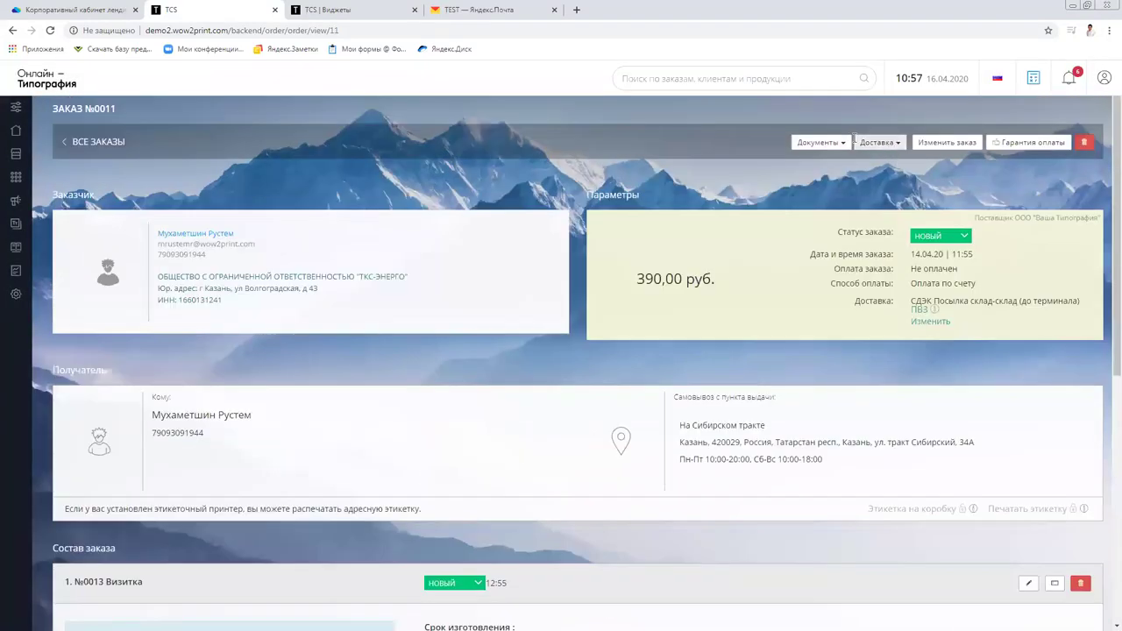
Step: Open the order's payment invoice and check the product name in its first line
left_click(841, 143)
left_click(804, 163)
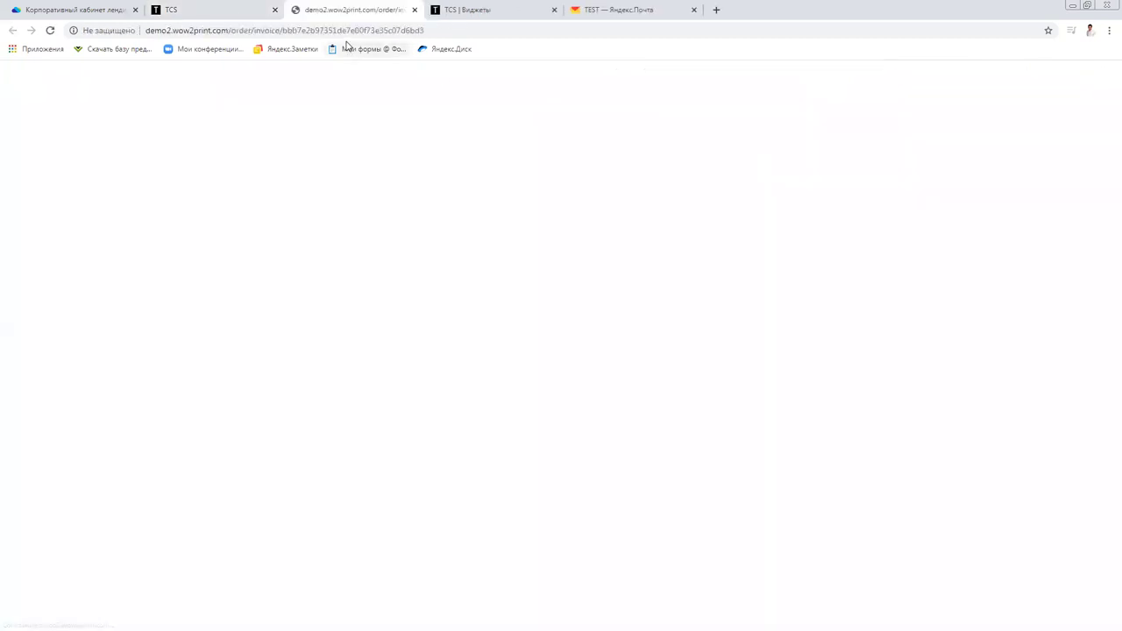
left_click_drag(494, 305, 374, 305)
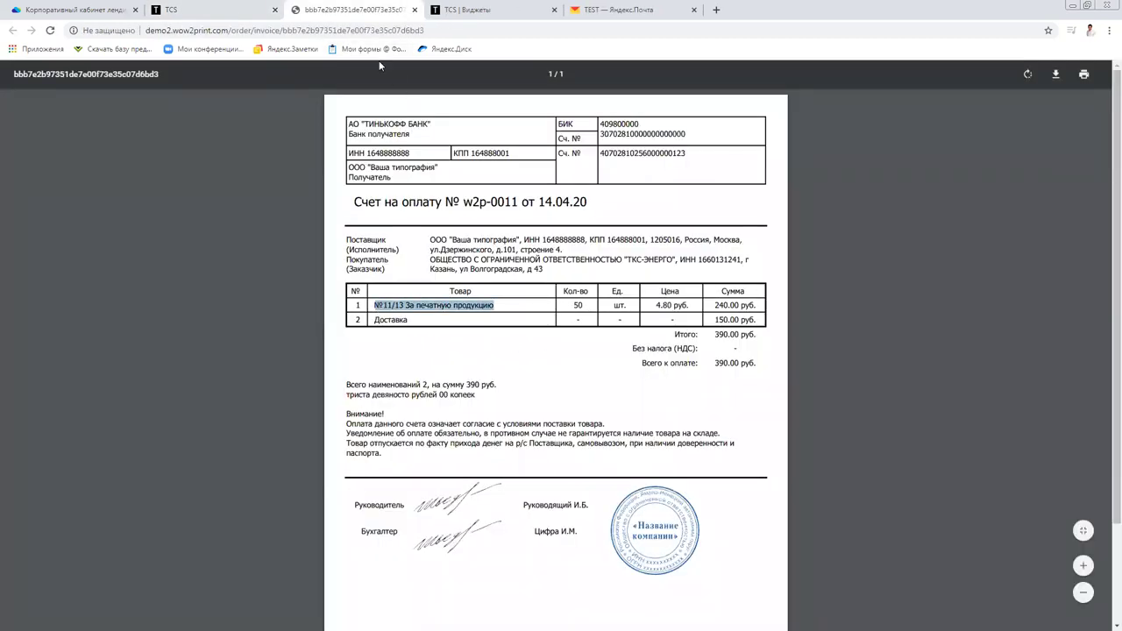
Step: Return to the order, clear the Наименование в счете of the Визитка item and save the item
left_click(230, 15)
scroll(876, 394, "down", 3)
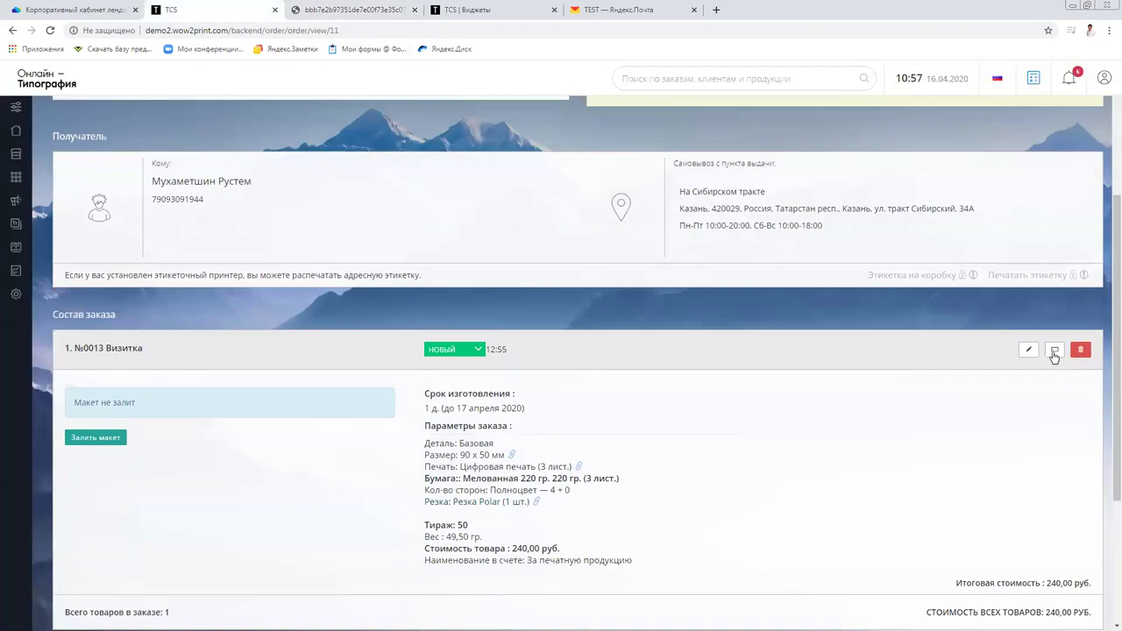
left_click(1054, 349)
left_click_drag(501, 186, 260, 189)
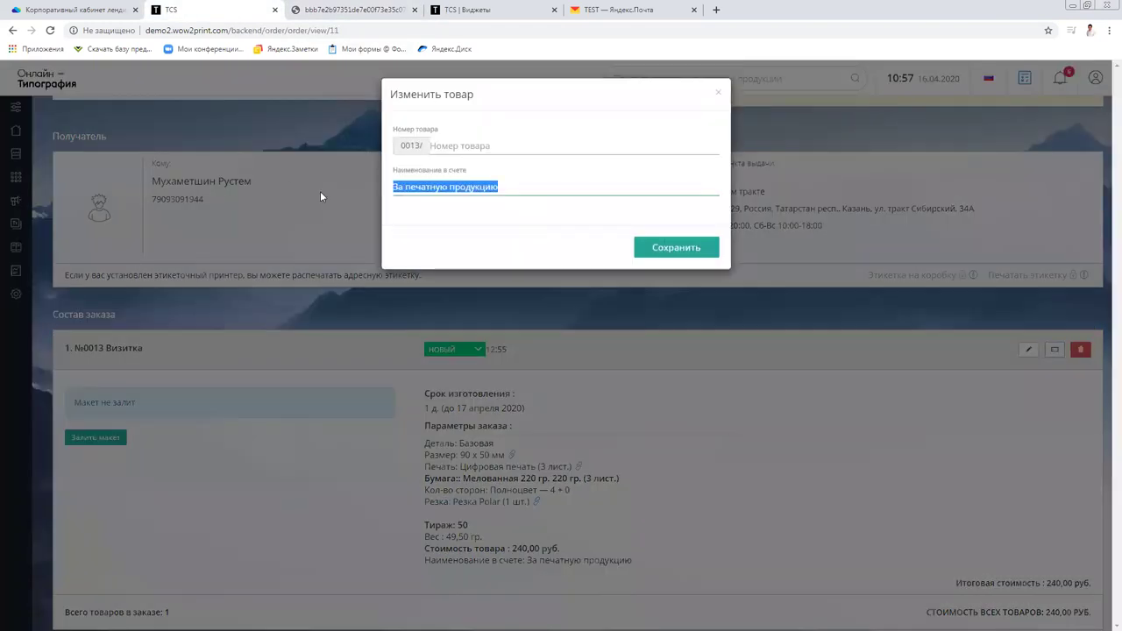
key("BackSpace")
left_click(637, 254)
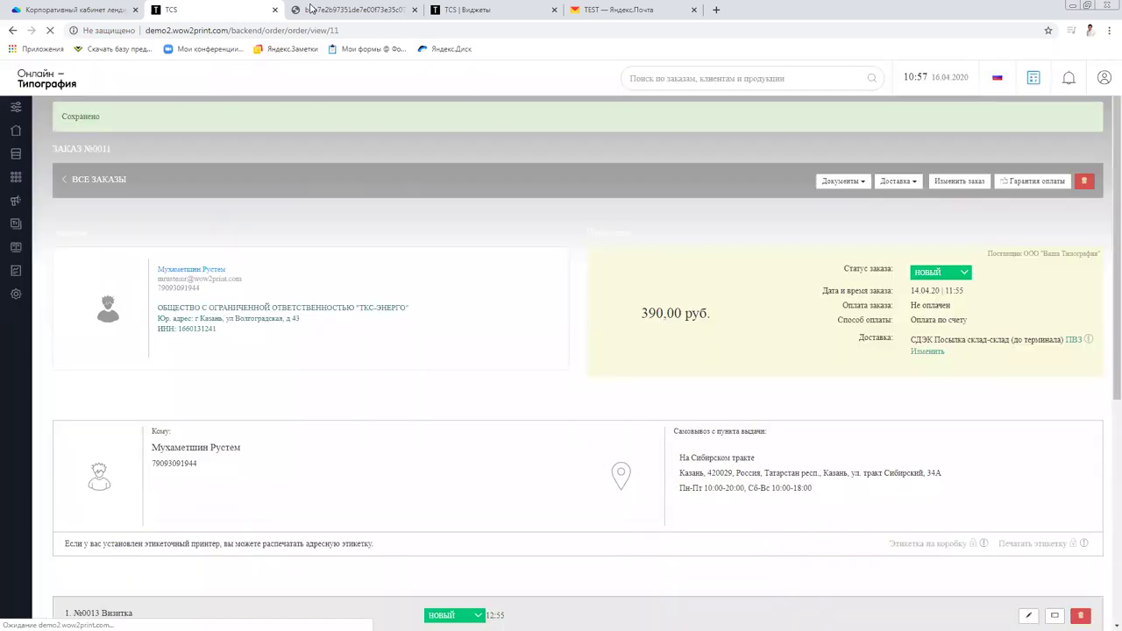
Step: Refresh the order's invoice, check the product name in its first line and close the invoice
left_click(310, 9)
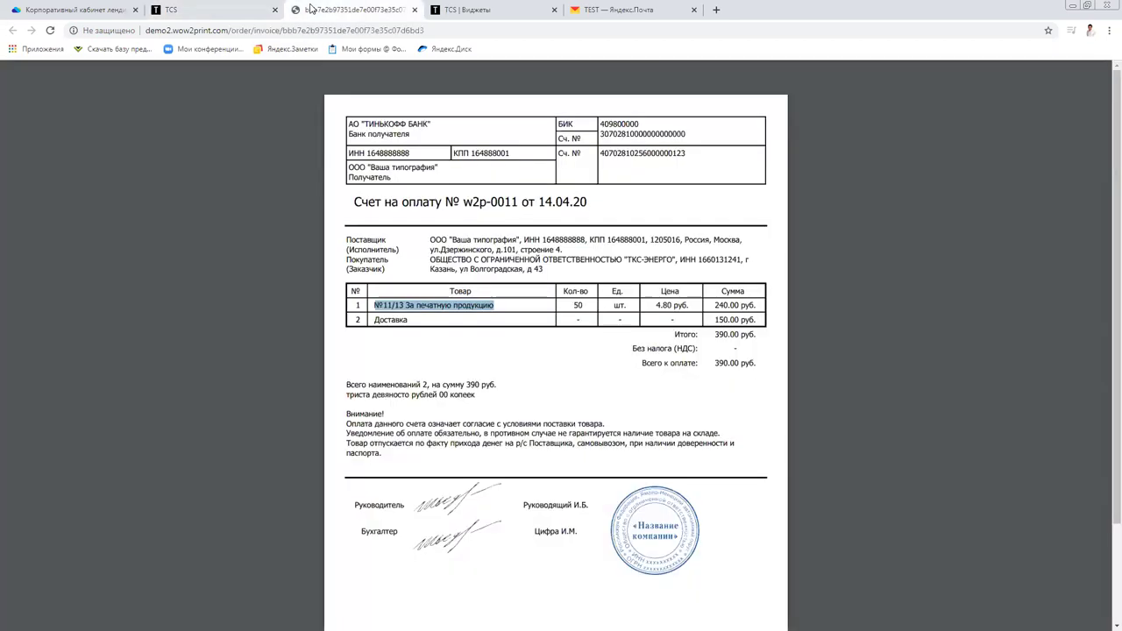
left_click_drag(375, 305, 451, 306)
left_click(446, 308)
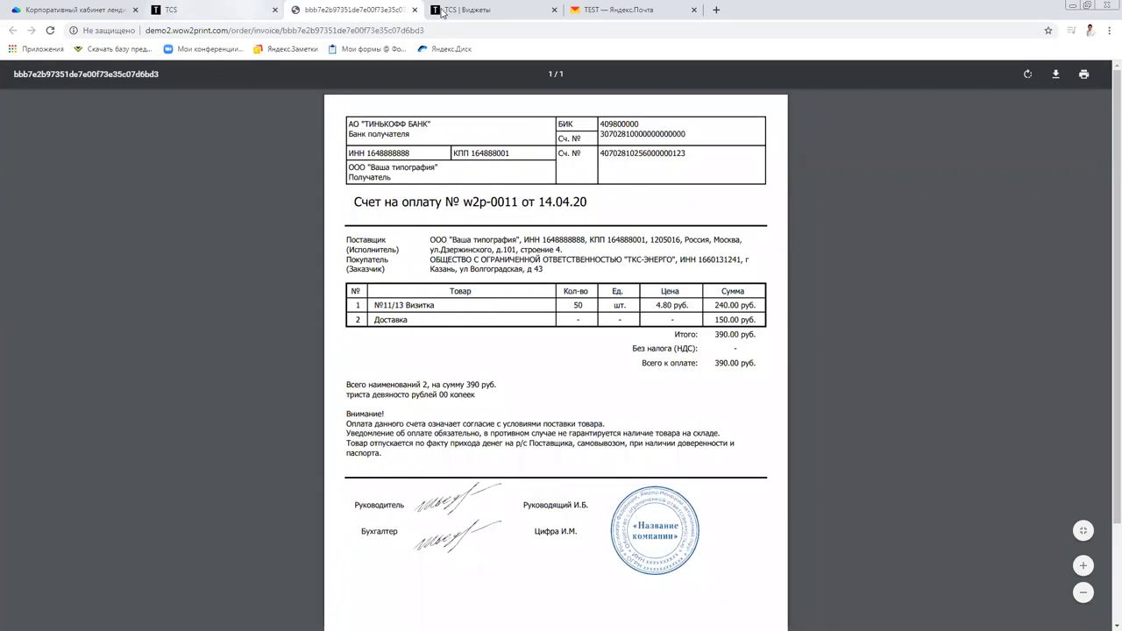
left_click(415, 9)
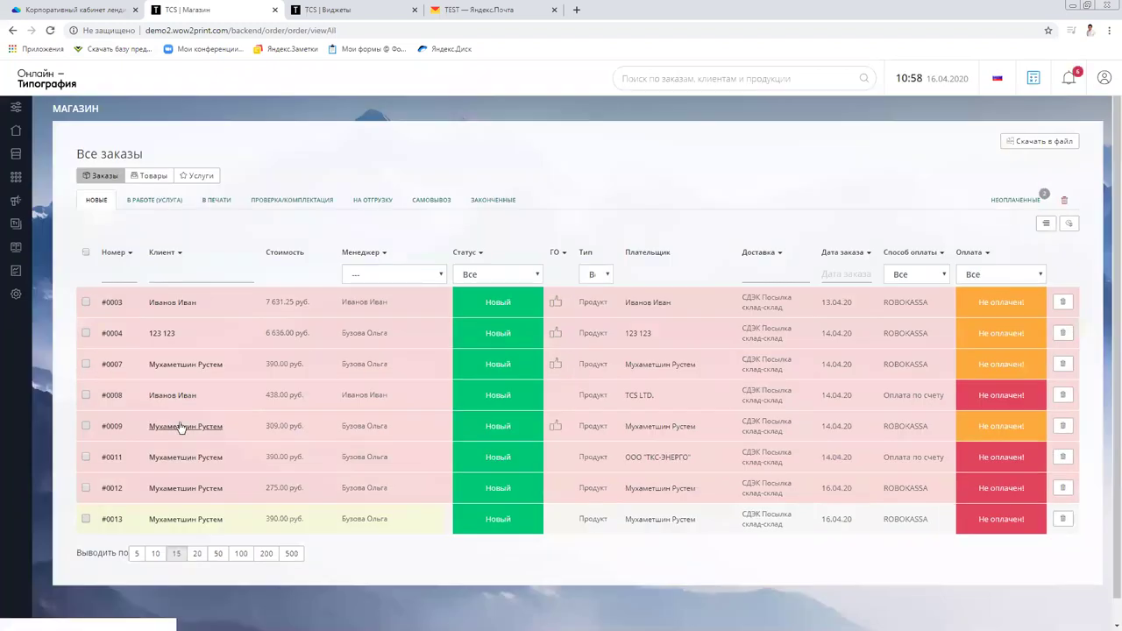
Step: Open the first order in the list of new orders and examine the promo code in its parameters
left_click(113, 303)
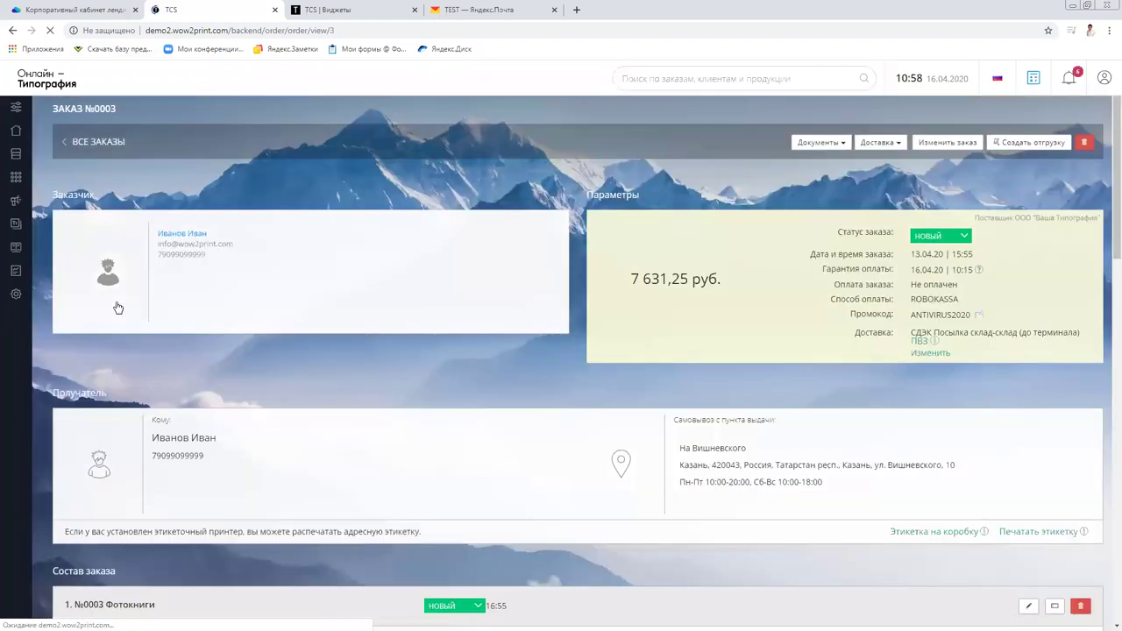
left_click_drag(911, 314, 971, 317)
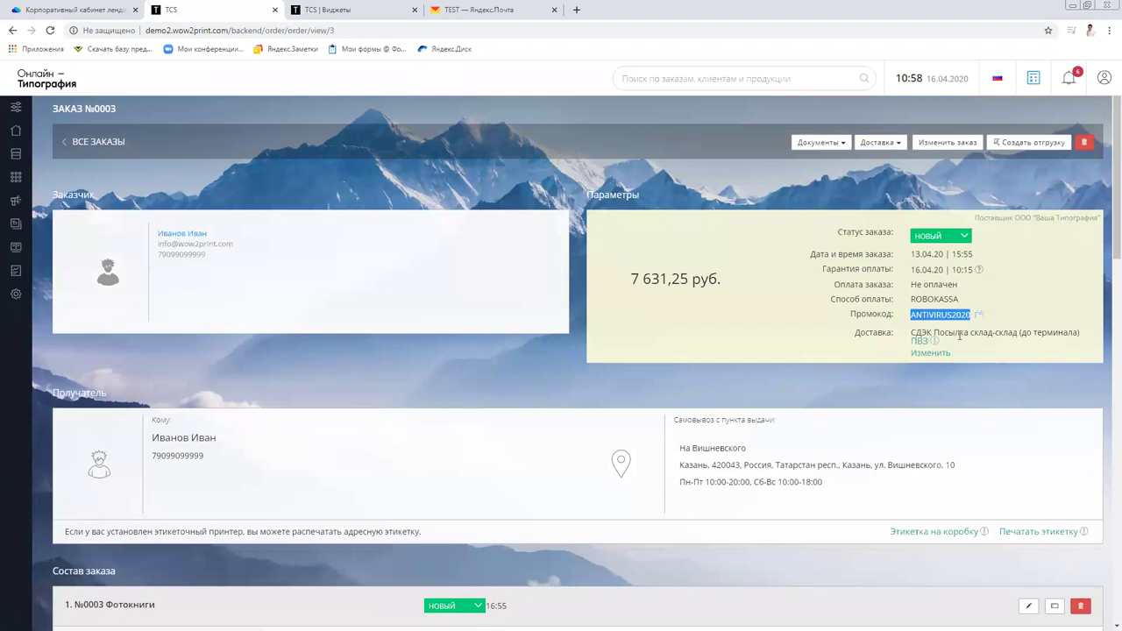
left_click_drag(847, 315, 965, 314)
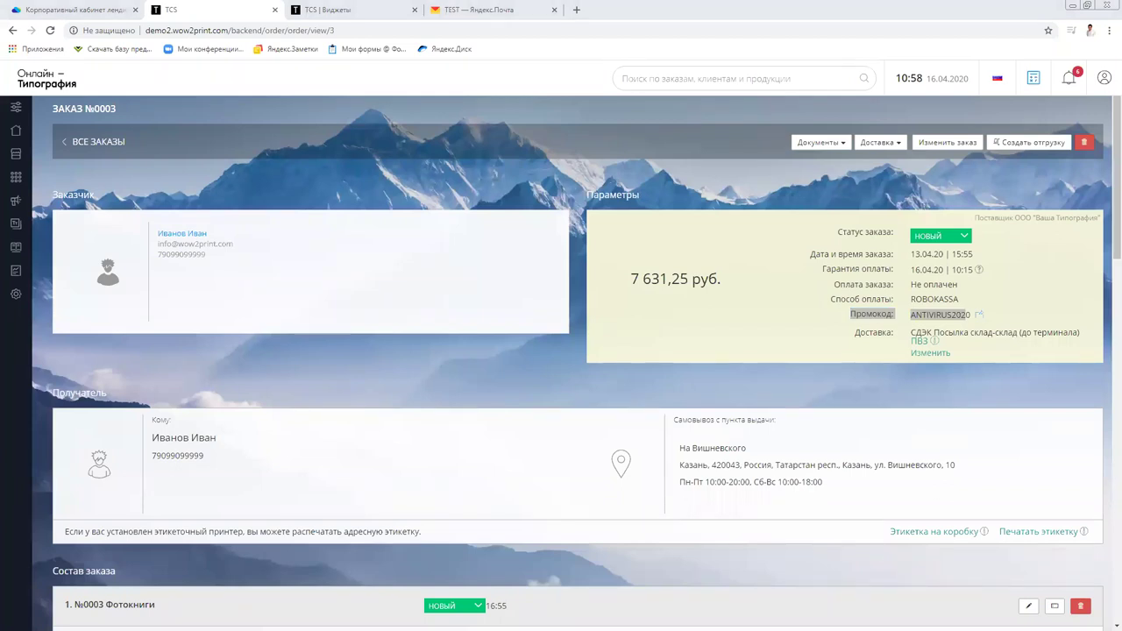
Step: Open the orders report and filter it by the last client in the list, switching to the same-named client just above
mouse_move(76, 392)
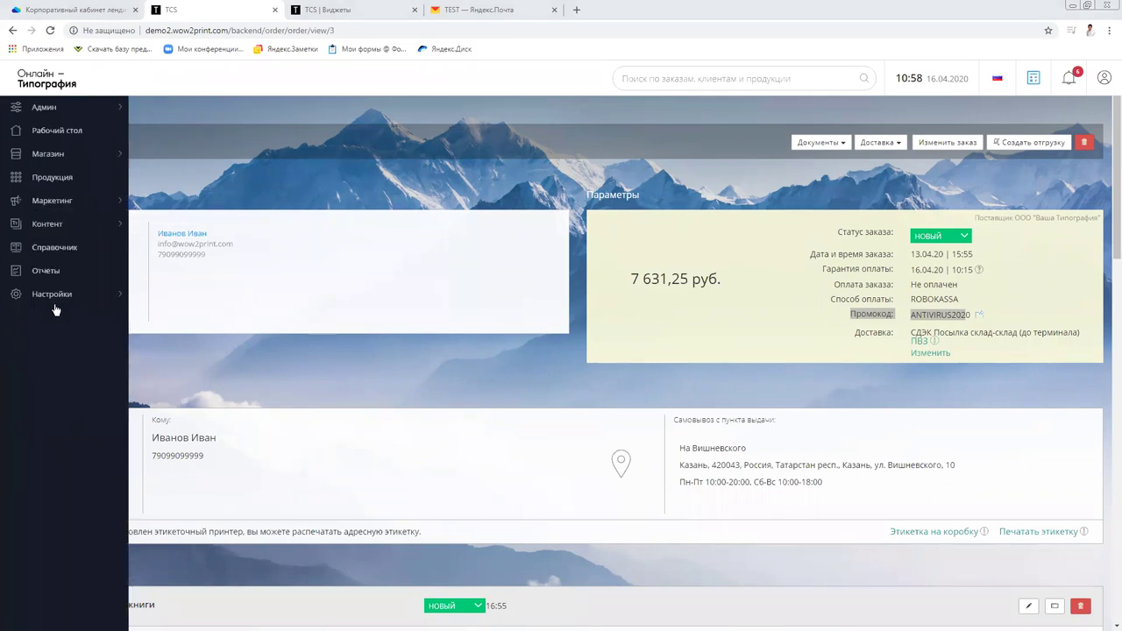
left_click(46, 270)
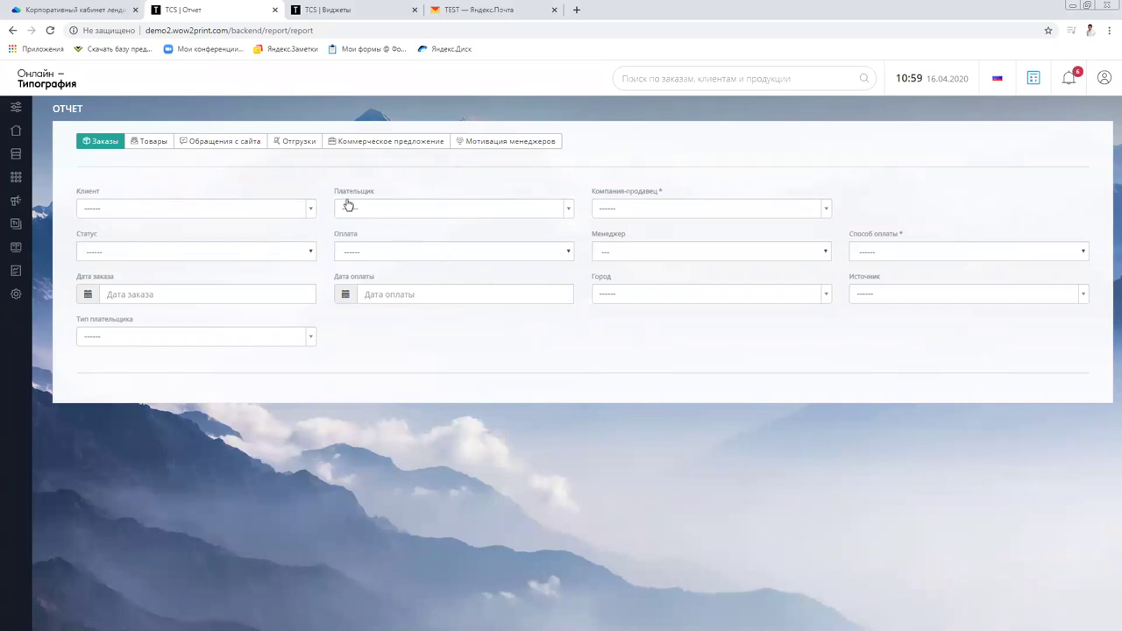
left_click(217, 210)
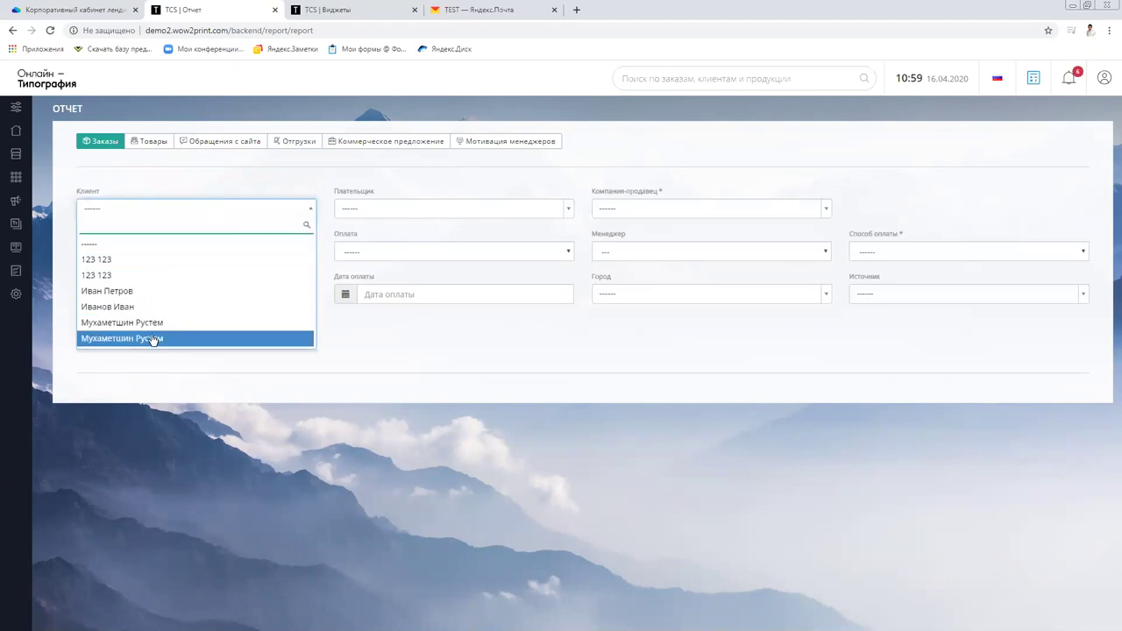
left_click(151, 339)
left_click(228, 214)
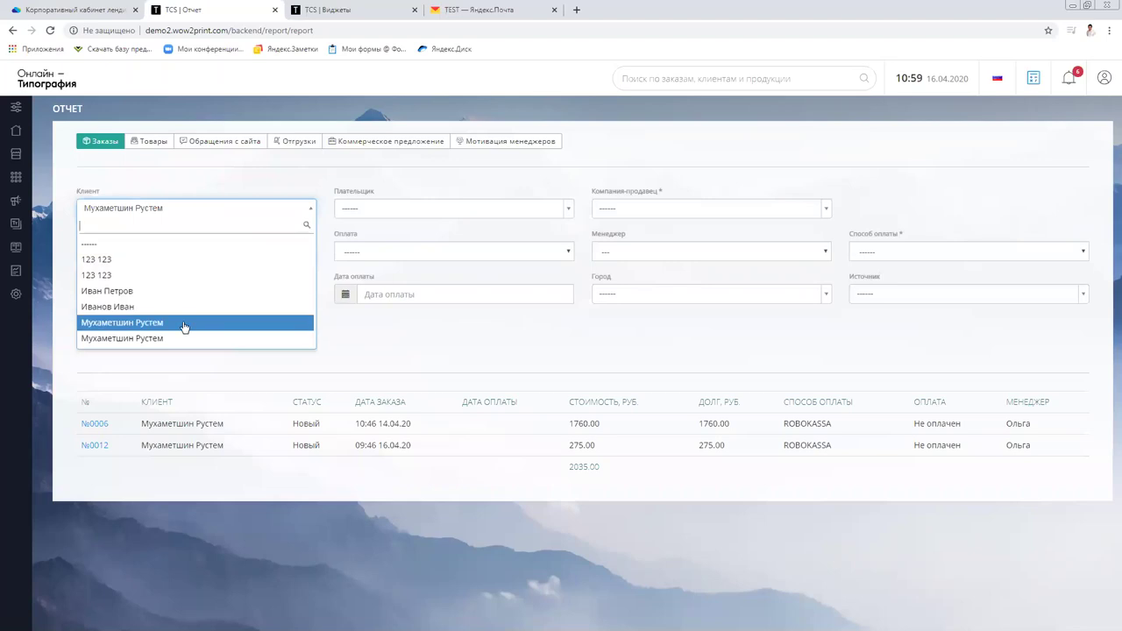
left_click(184, 323)
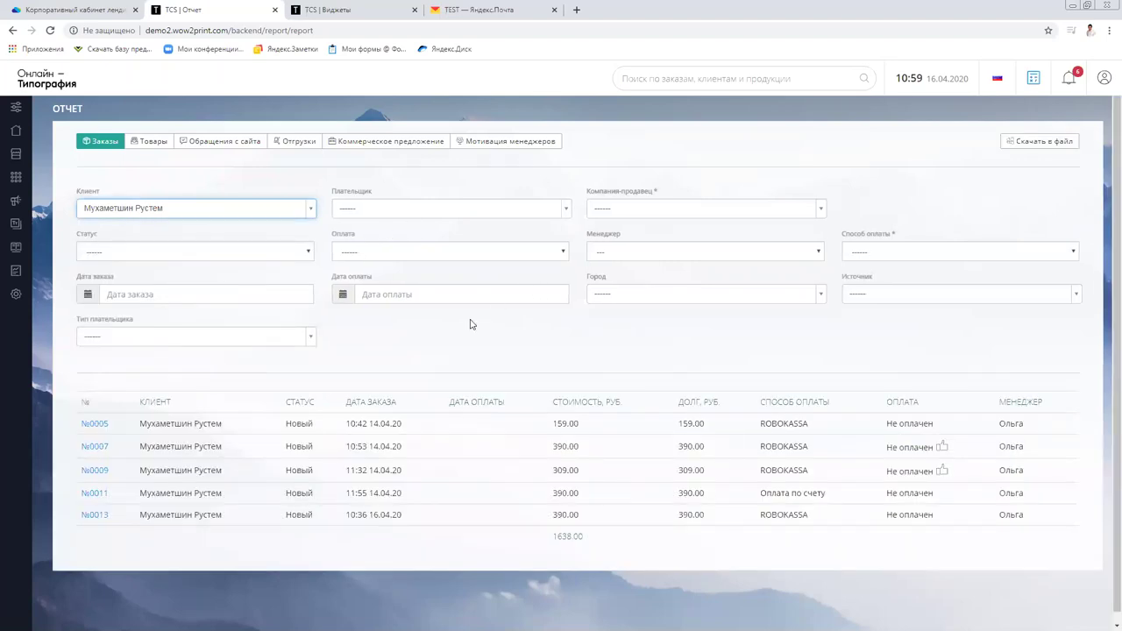
Step: Filter the client's orders report by the payer type Физ. лицо and switch the filter to Юр. лицо
left_click(261, 347)
left_click(257, 385)
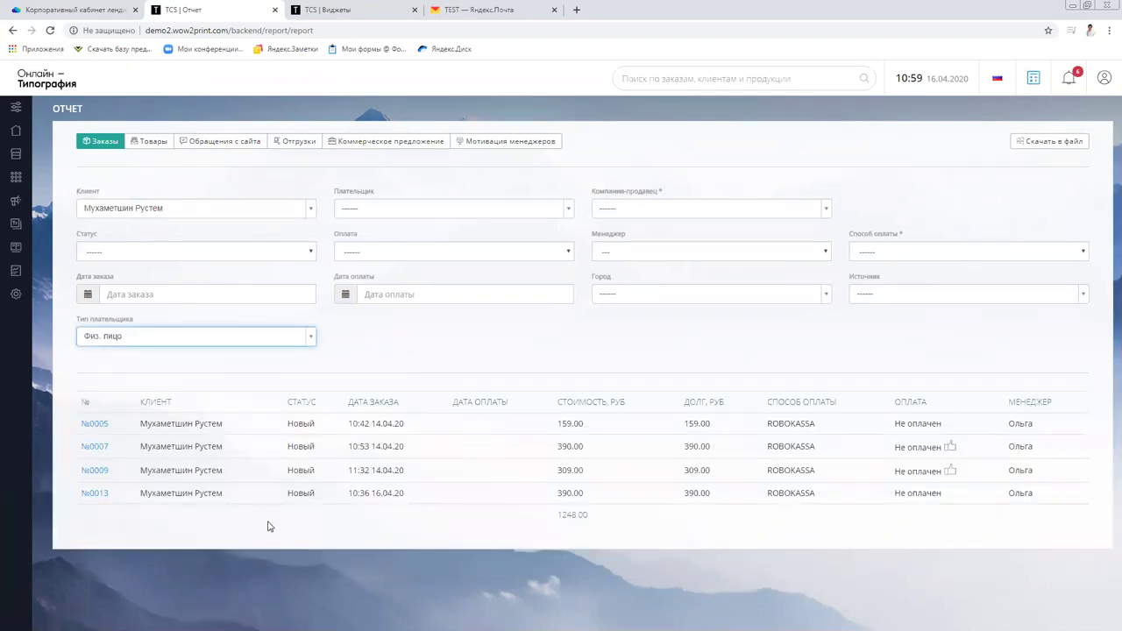
left_click(206, 339)
left_click(195, 402)
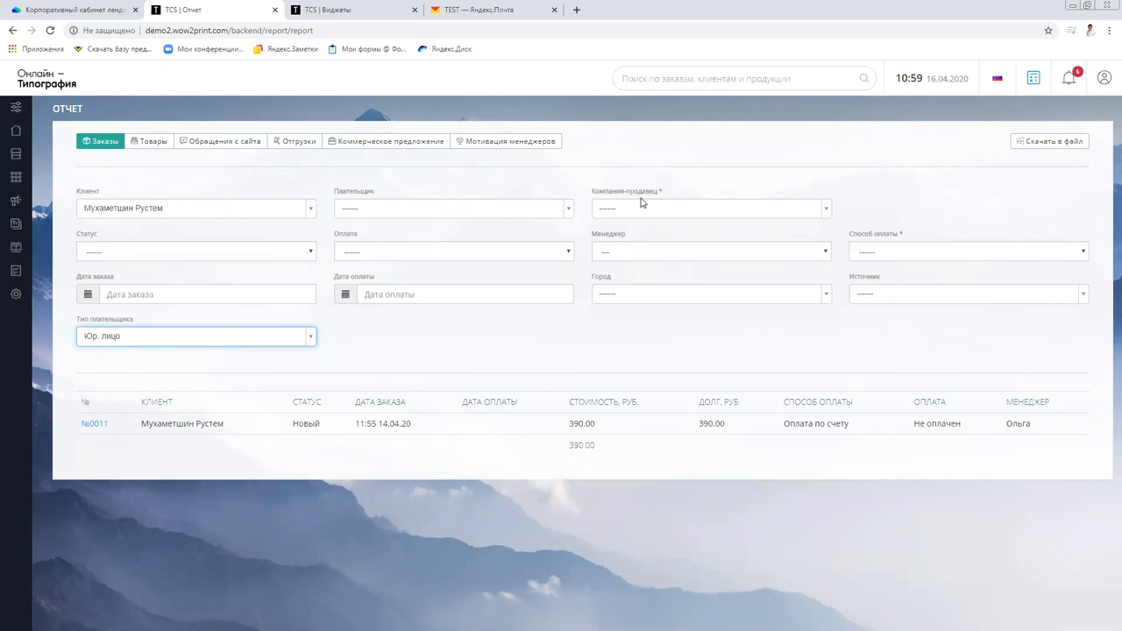
Step: Filter the orders report by each of the two payers ТКС-КАЗАНЬ and ТКС-ЭНЕРГО in turn
left_click(374, 212)
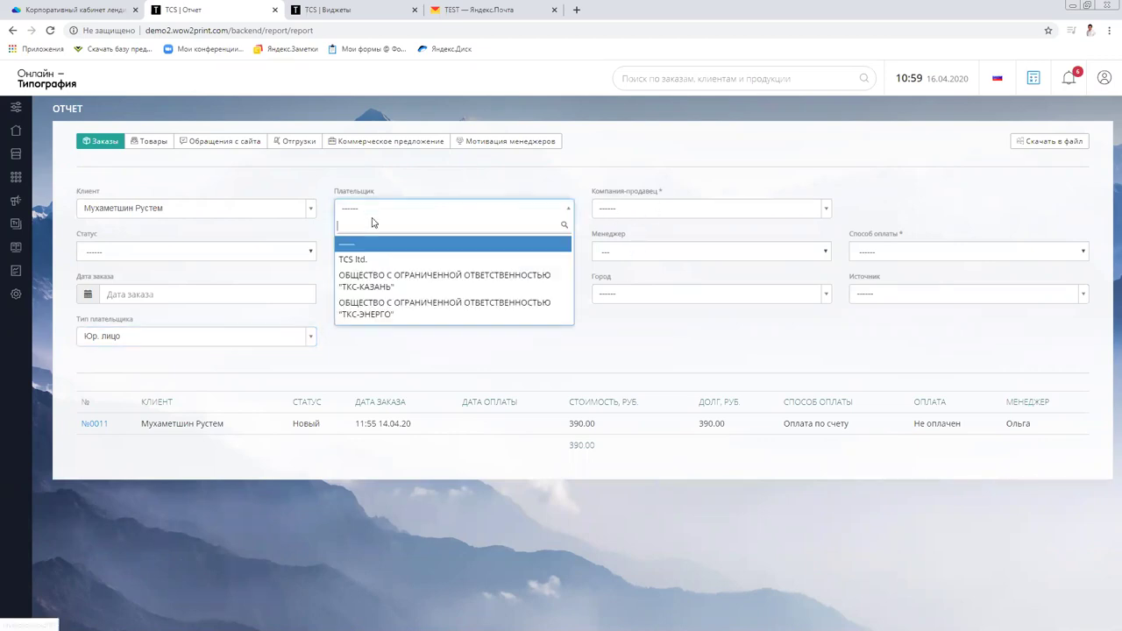
left_click(379, 308)
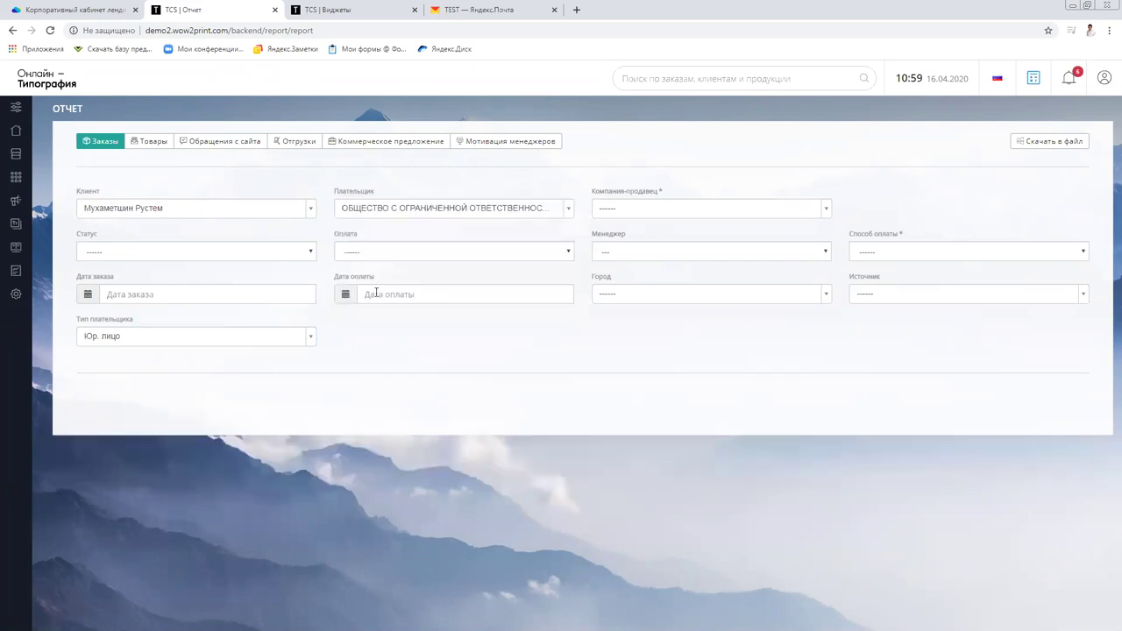
left_click(382, 213)
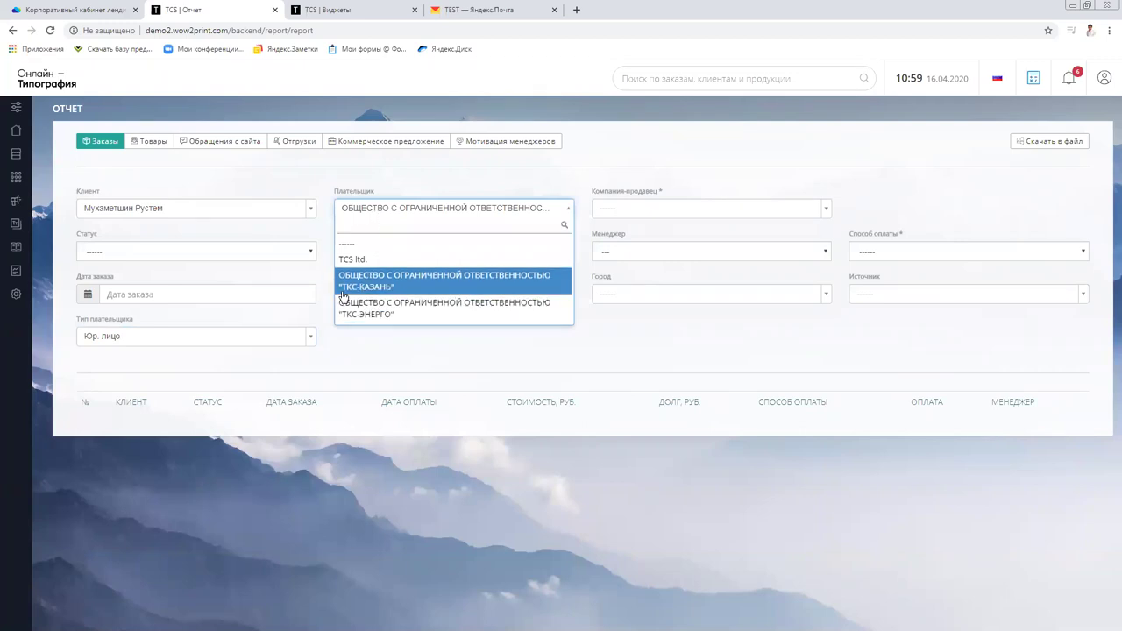
left_click(400, 285)
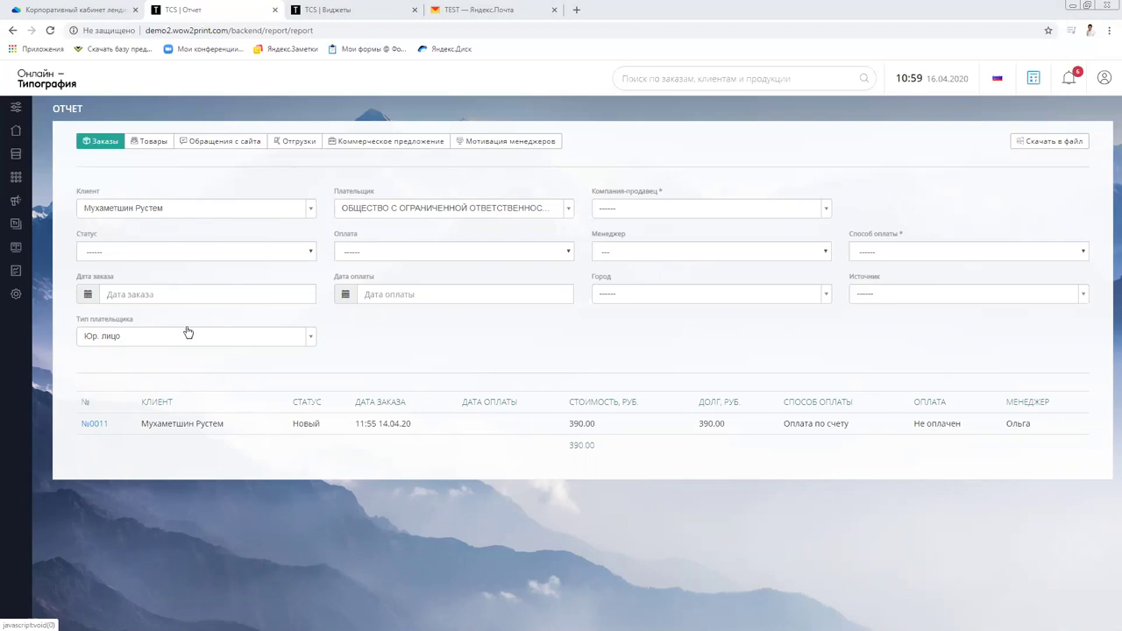
Step: Open the shop's list of all ordered goods and switch to the list of all orders
mouse_move(75, 149)
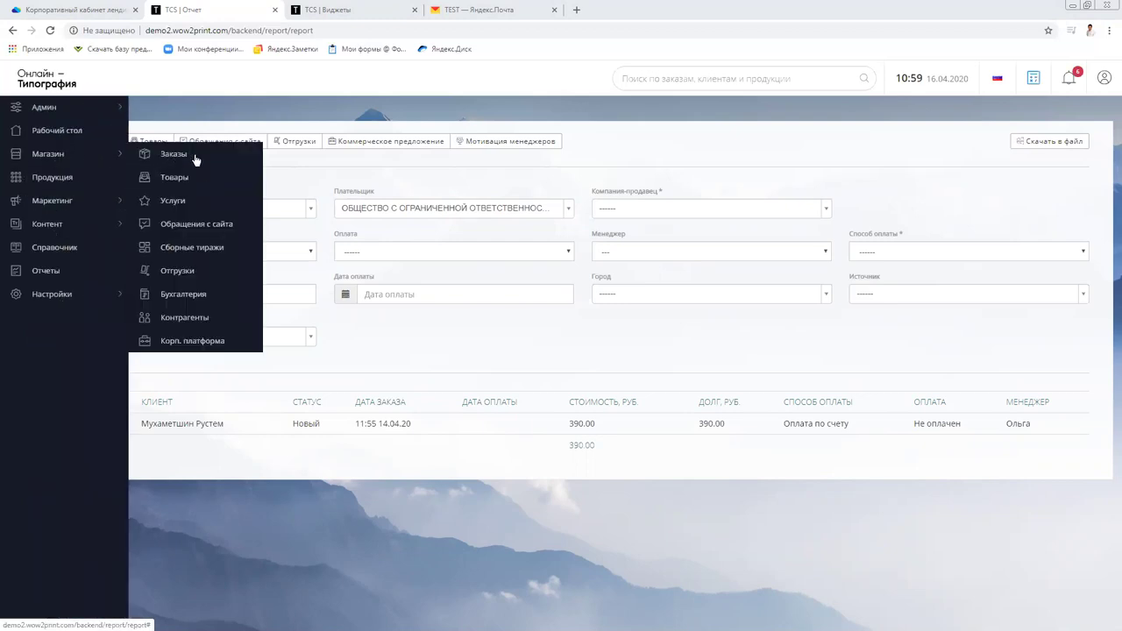
left_click(174, 178)
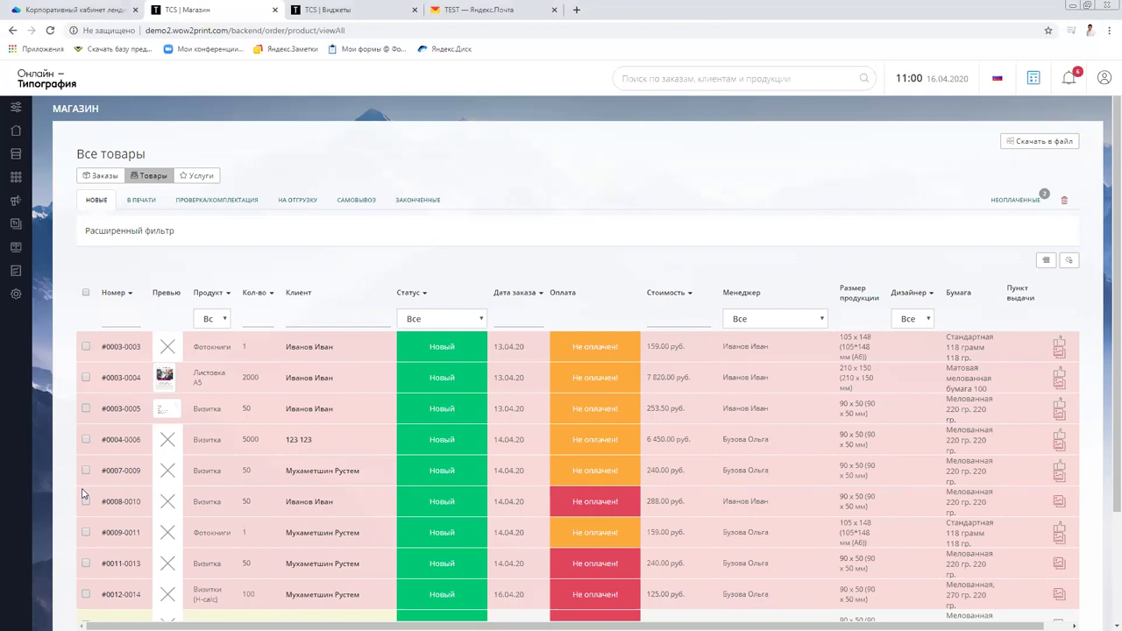
left_click(101, 176)
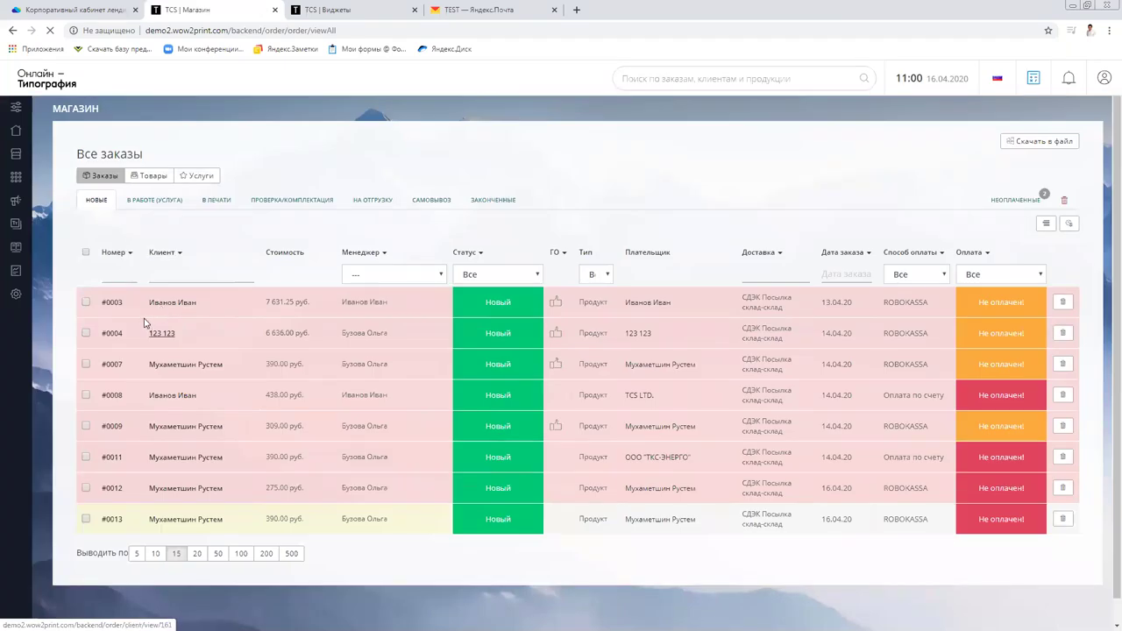
Step: Try to create one shipment from the second and third new orders, read the item's warning and close the form
left_click(85, 333)
left_click(85, 364)
left_click(485, 614)
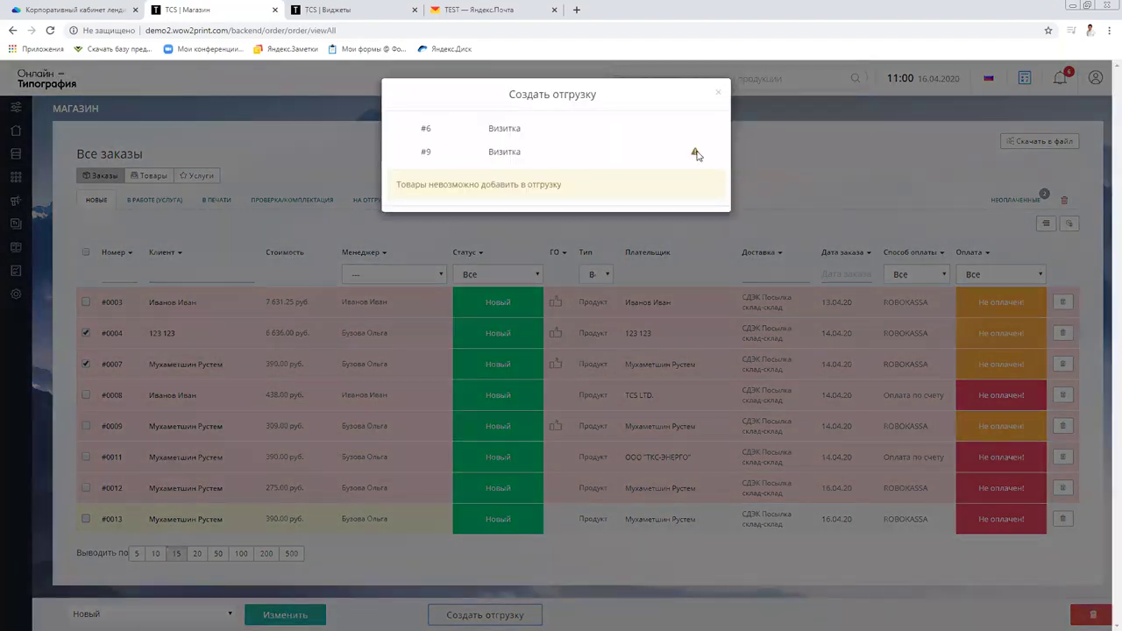
mouse_move(696, 154)
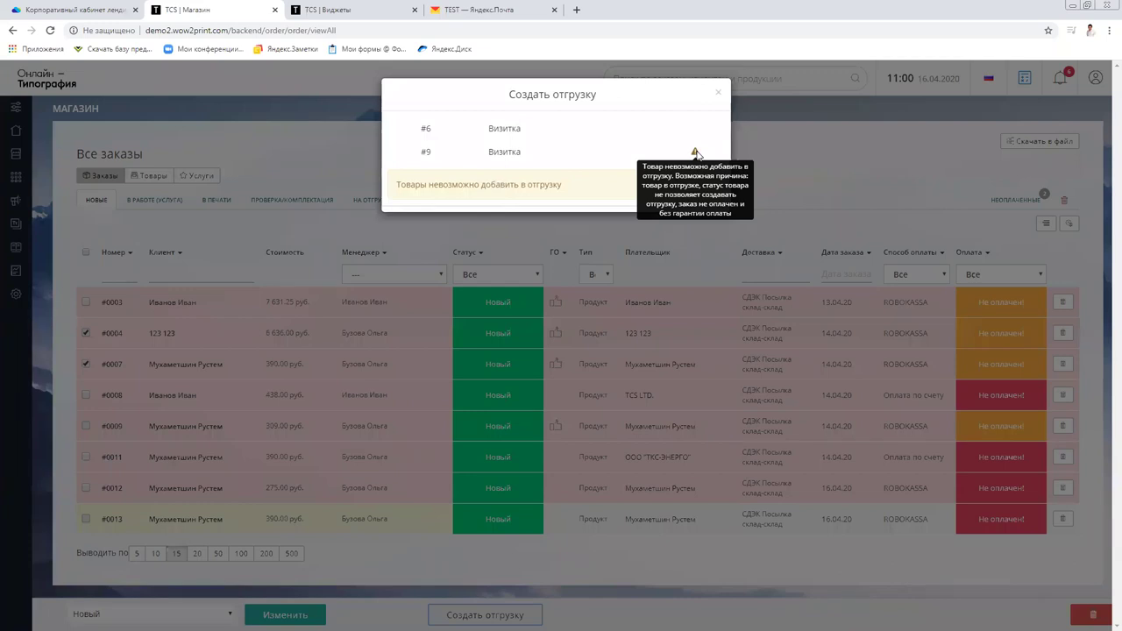
left_click(718, 91)
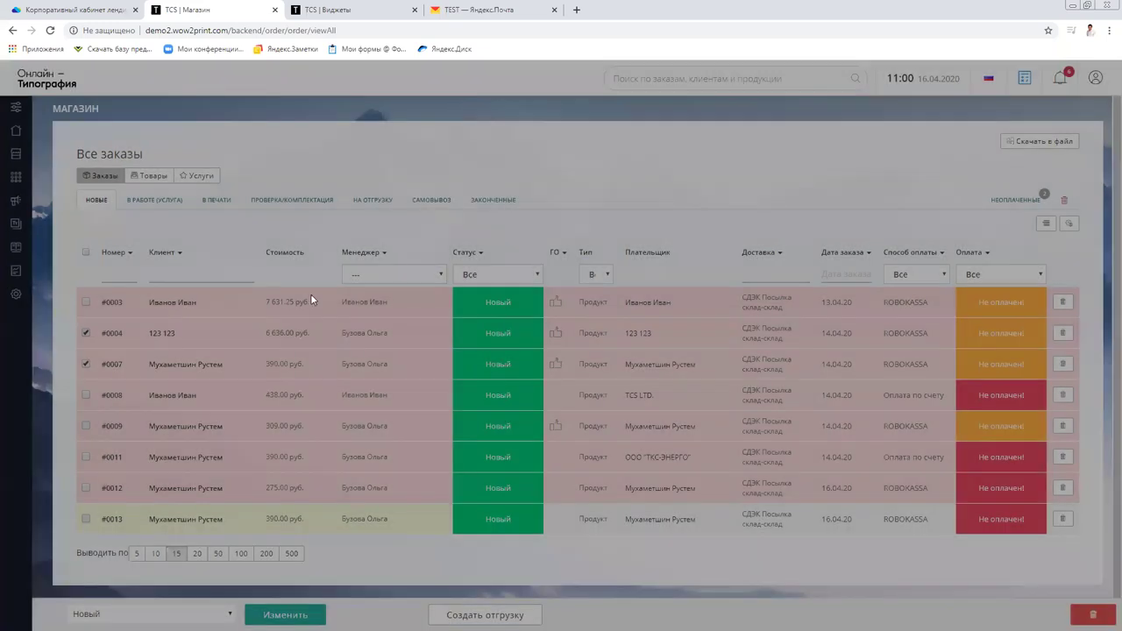
Step: Open the shipment form for the second order alone, close it without creating a shipment and open that order's page
left_click(85, 363)
left_click(485, 614)
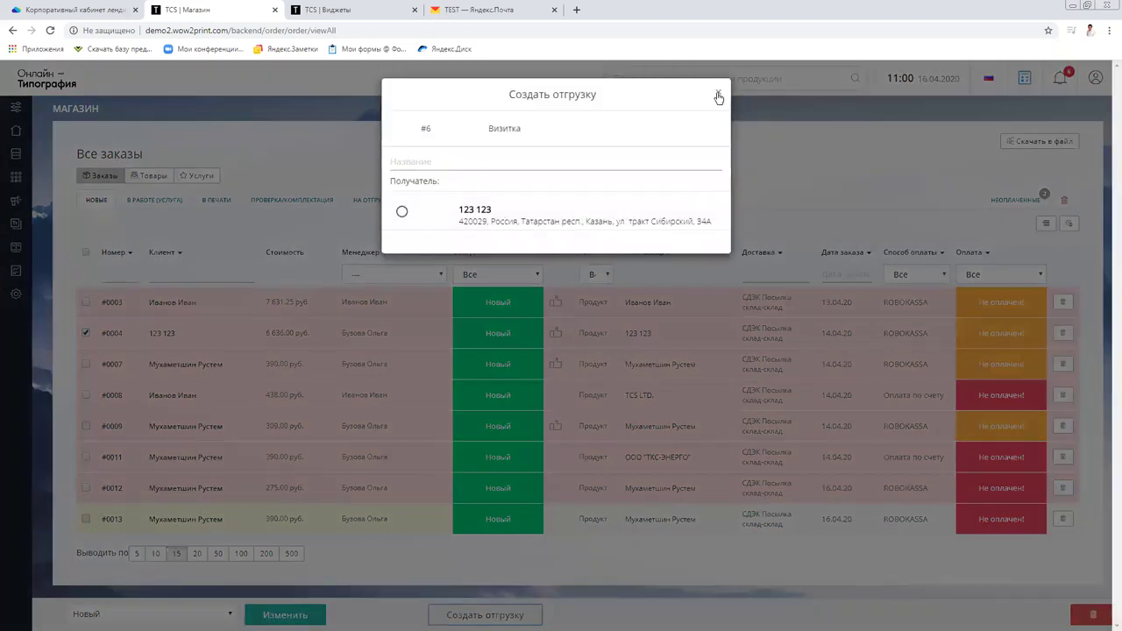
left_click(718, 95)
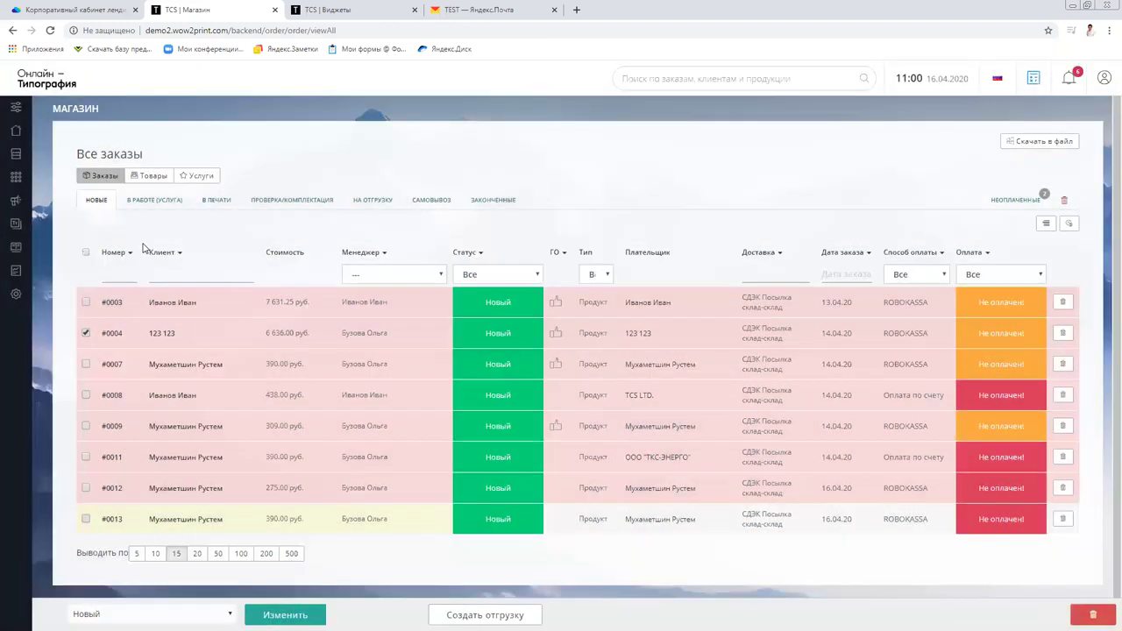
left_click(112, 335)
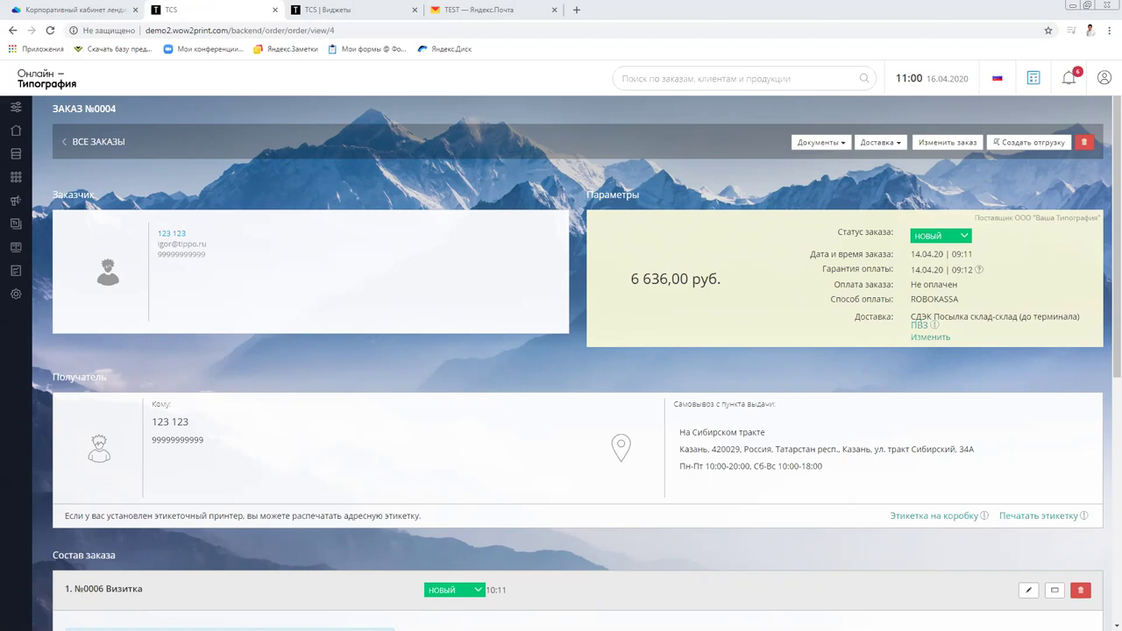
Step: In the general SEO settings, enable the daily automatic sitemap update and Тэги robots (index, follow), and apply the changes
mouse_move(21, 223)
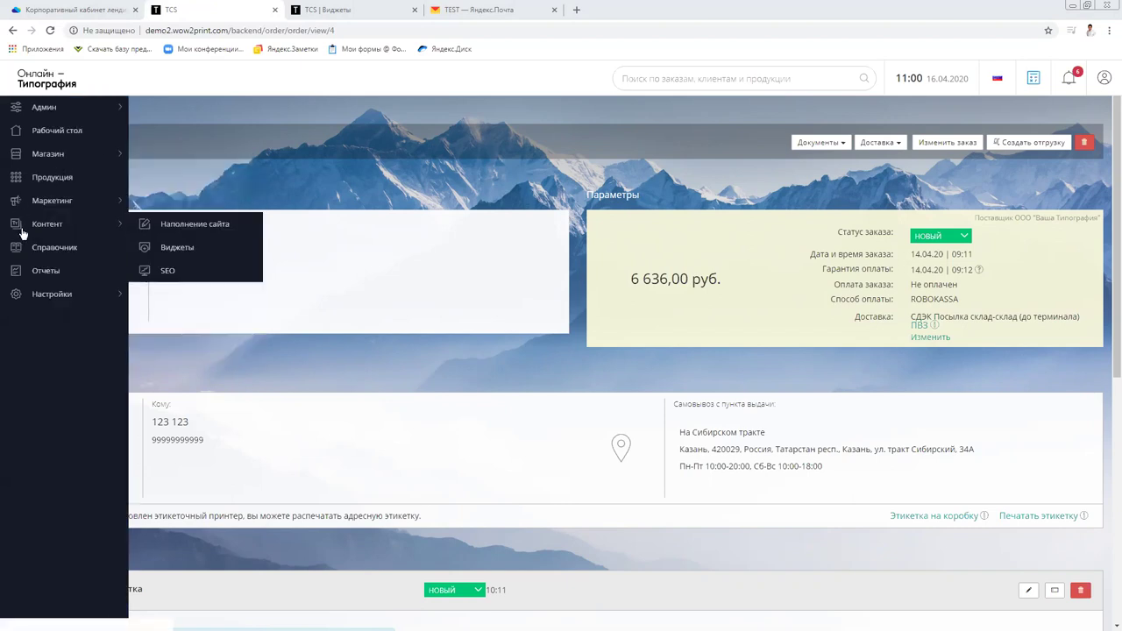
left_click(158, 271)
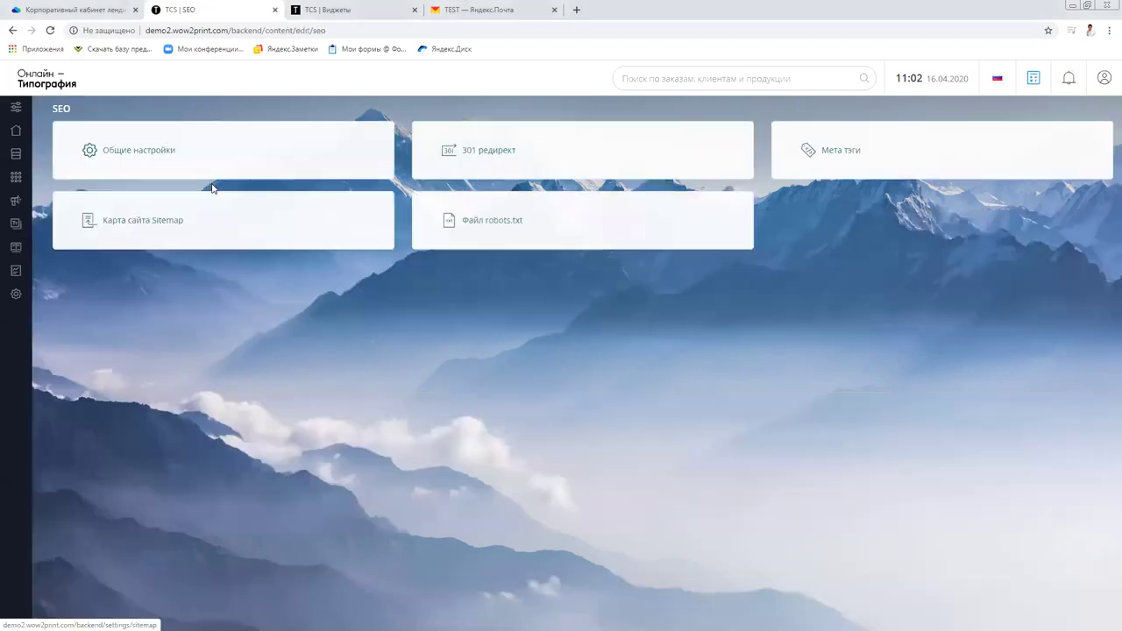
left_click(145, 152)
left_click(83, 240)
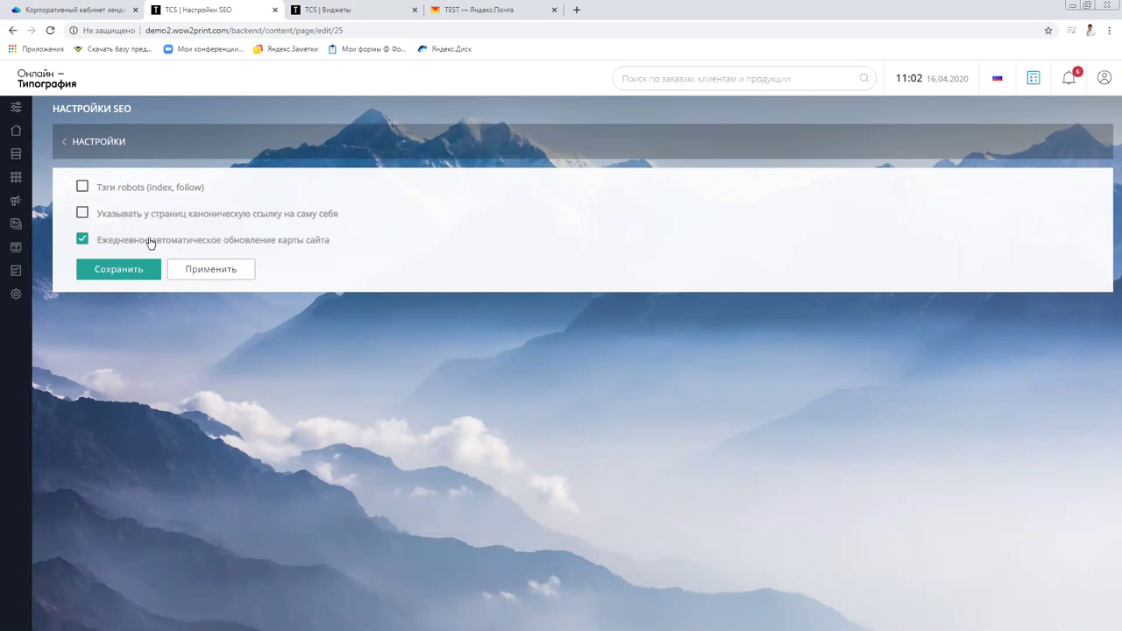
left_click(82, 188)
left_click(211, 272)
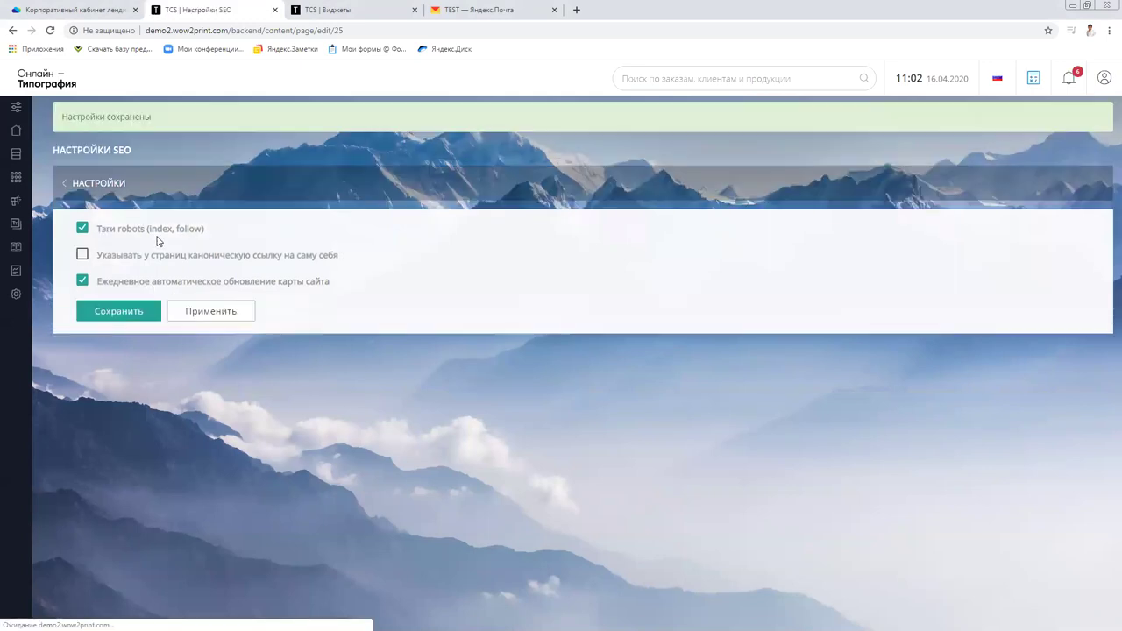
Step: Switch to the browser tab with the widgets and open the Продукция section there
left_click(366, 8)
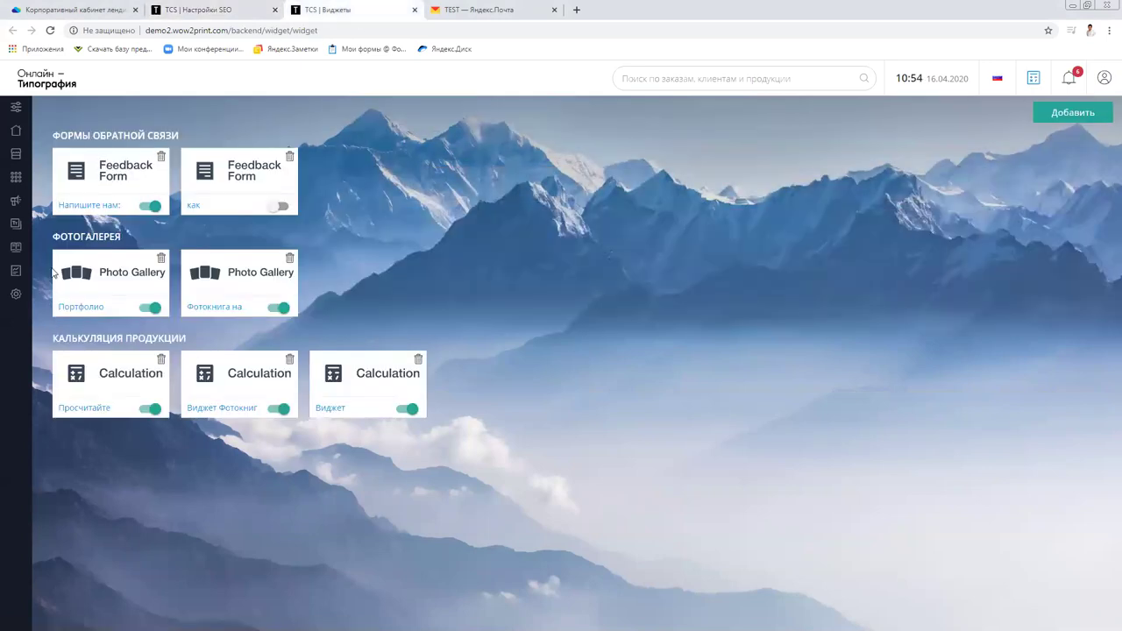
mouse_move(27, 221)
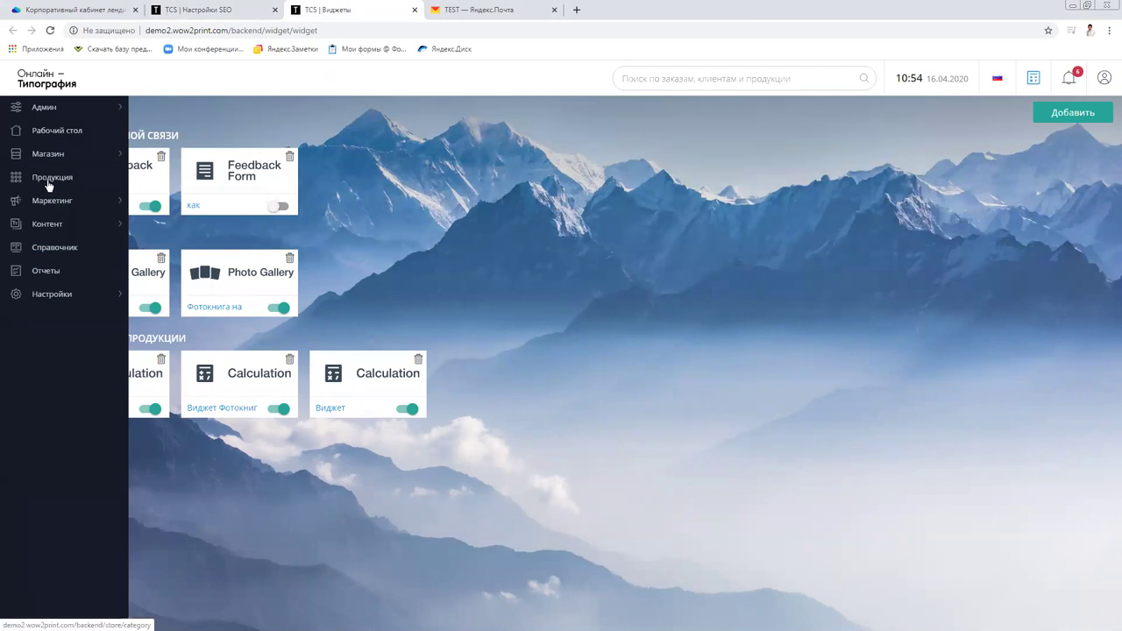
left_click(52, 179)
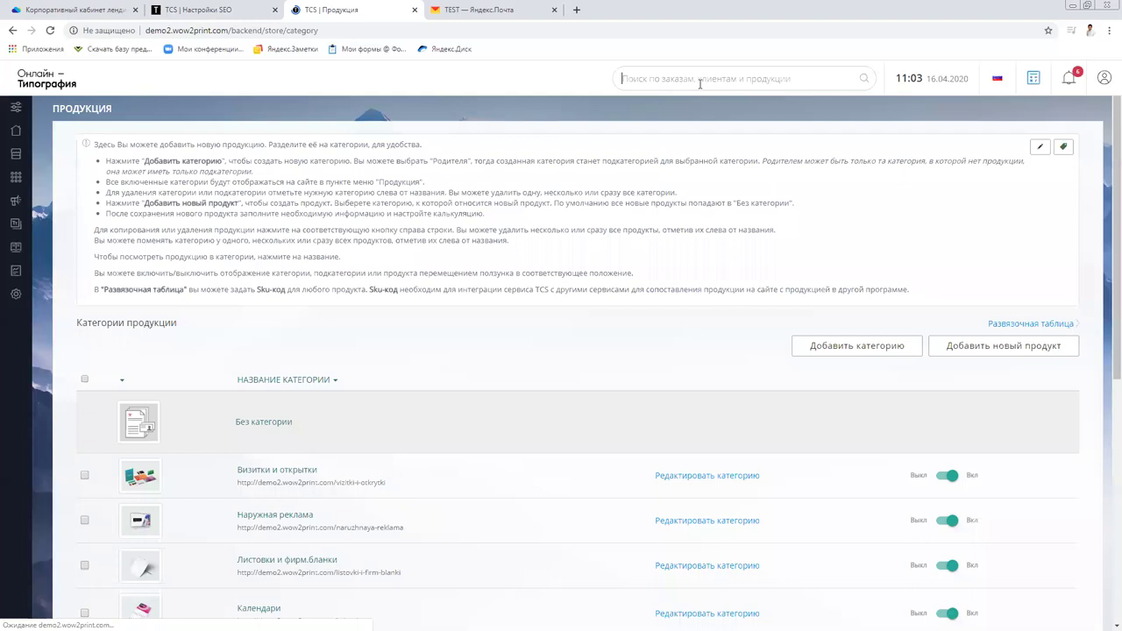
Step: Search the backend for "виз", open the Визитка product and display its SEO settings
type("ds")
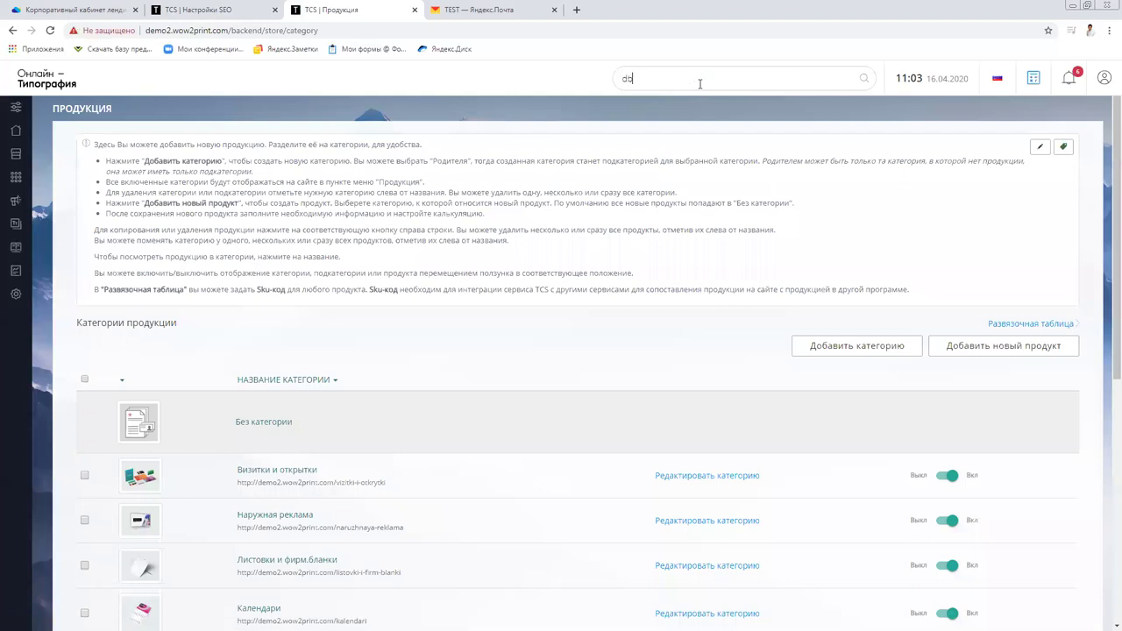
key("BackSpace")
key("BackSpace")
type("визи")
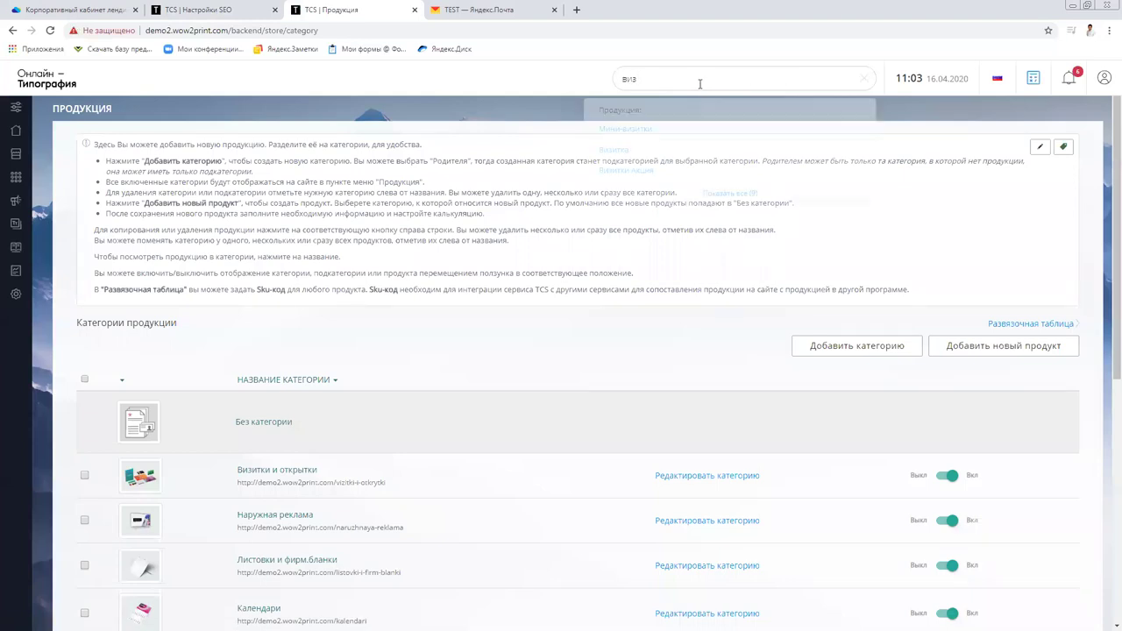
left_click(614, 150)
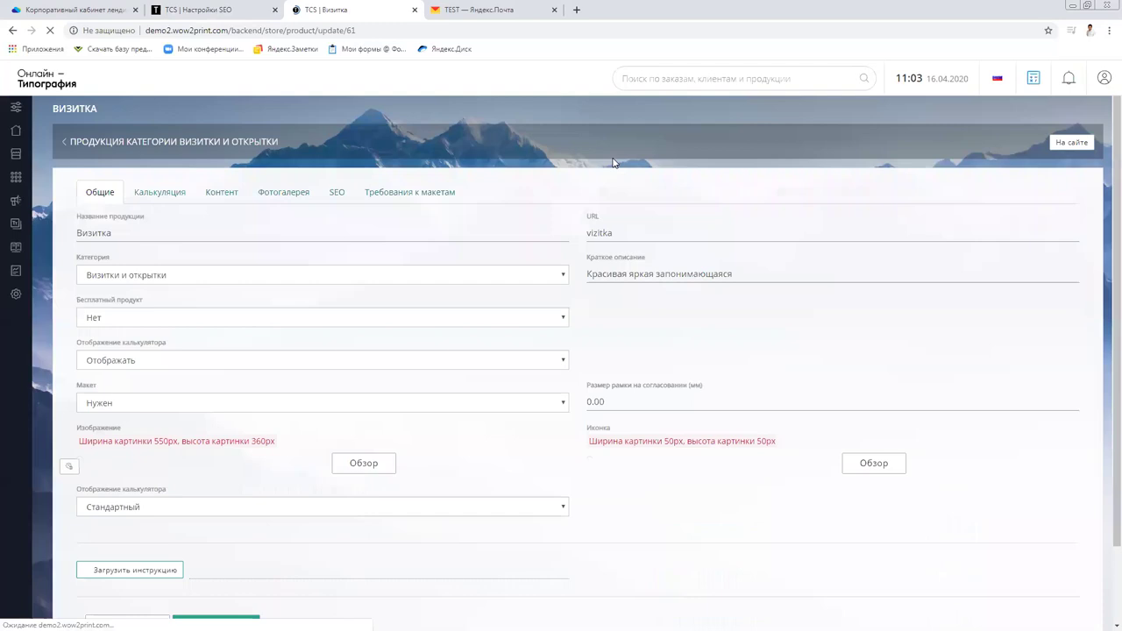
left_click(337, 193)
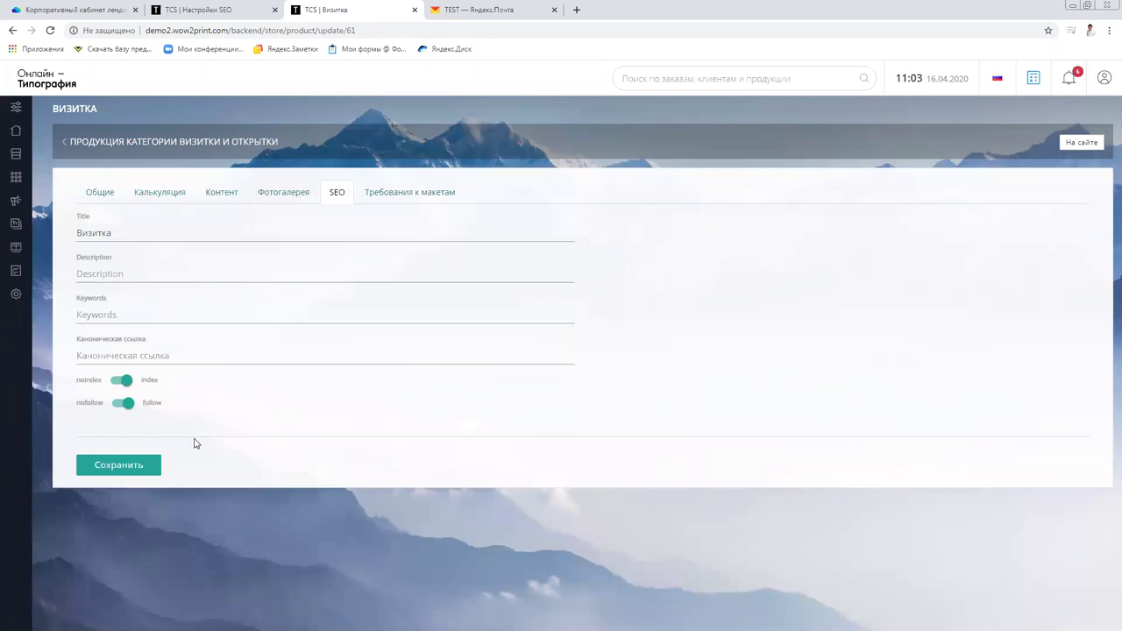
Step: Go to the list of pages in the site content and open the standard Портфолио page for editing
mouse_move(17, 198)
mouse_move(61, 204)
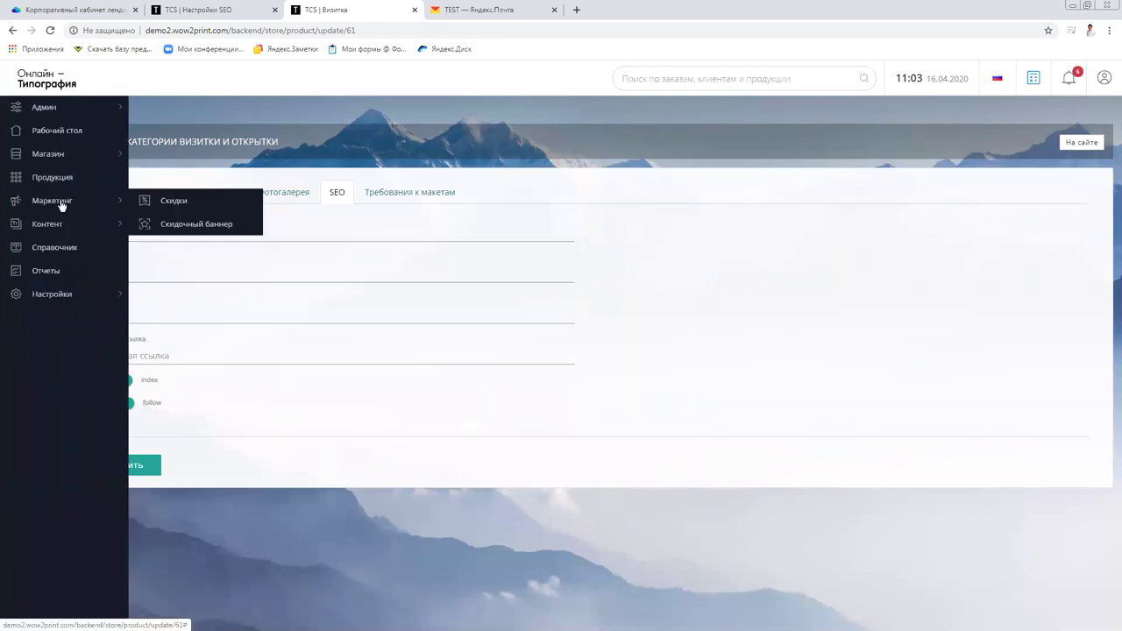
mouse_move(54, 226)
left_click(198, 225)
left_click(152, 148)
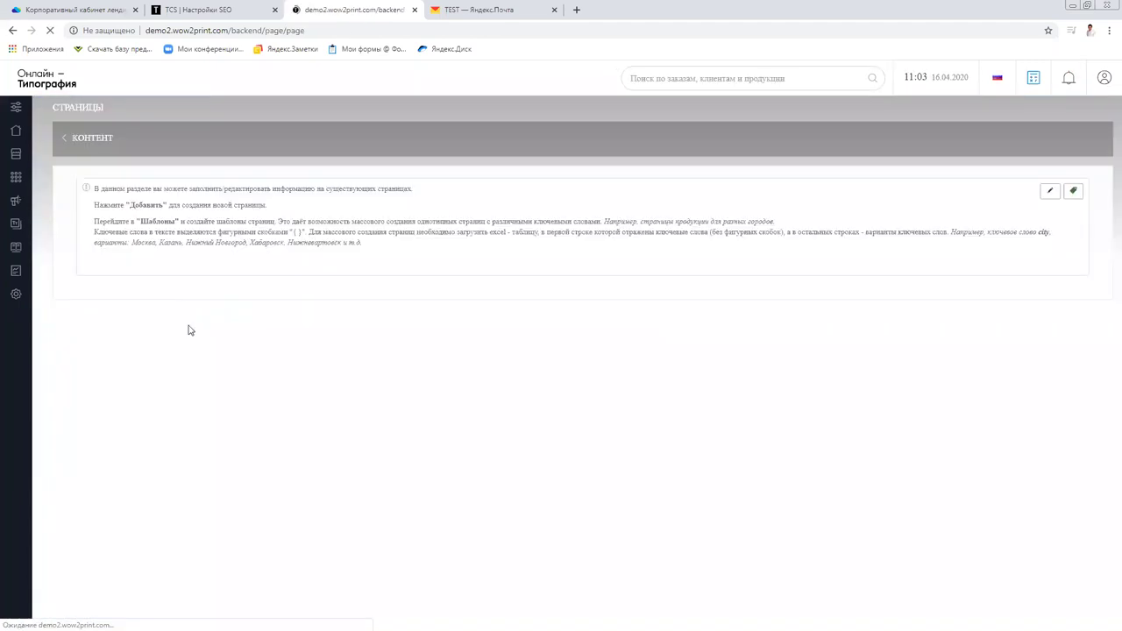
scroll(184, 350, "down", 2)
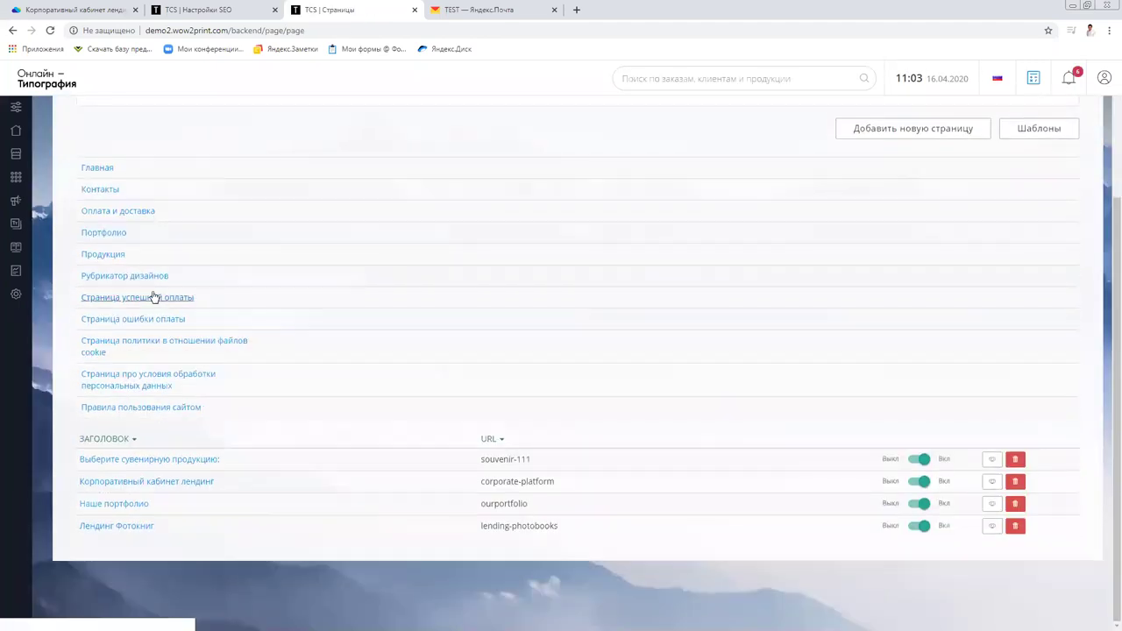
left_click(105, 233)
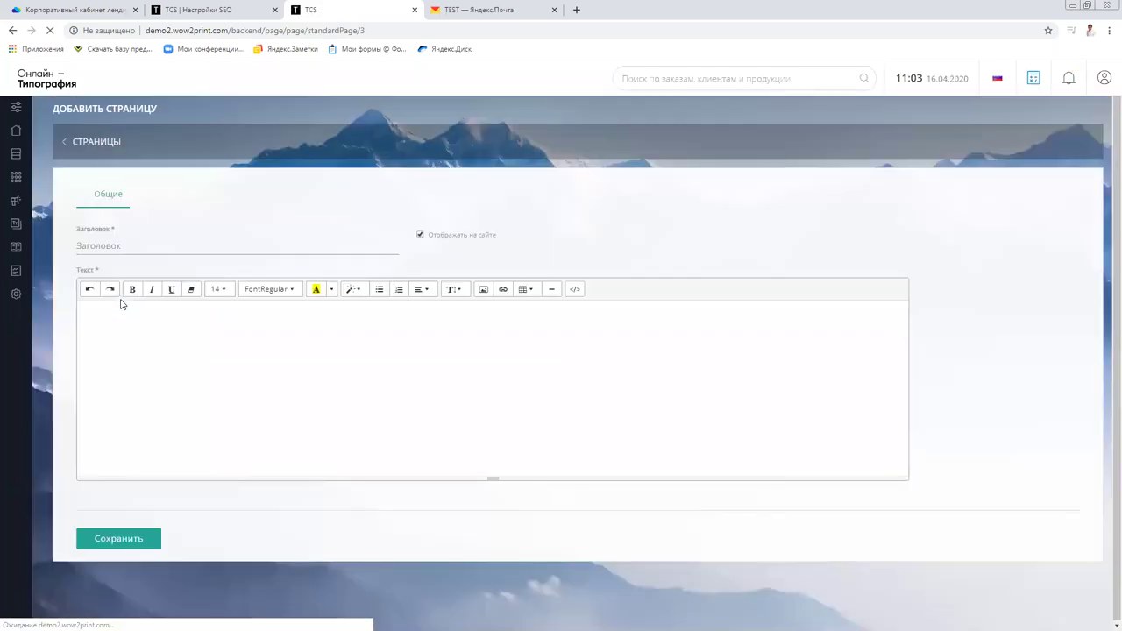
Step: Return to the pages list, open the souvenir-111 page, display its SEO settings, and go back to the list
left_click(98, 142)
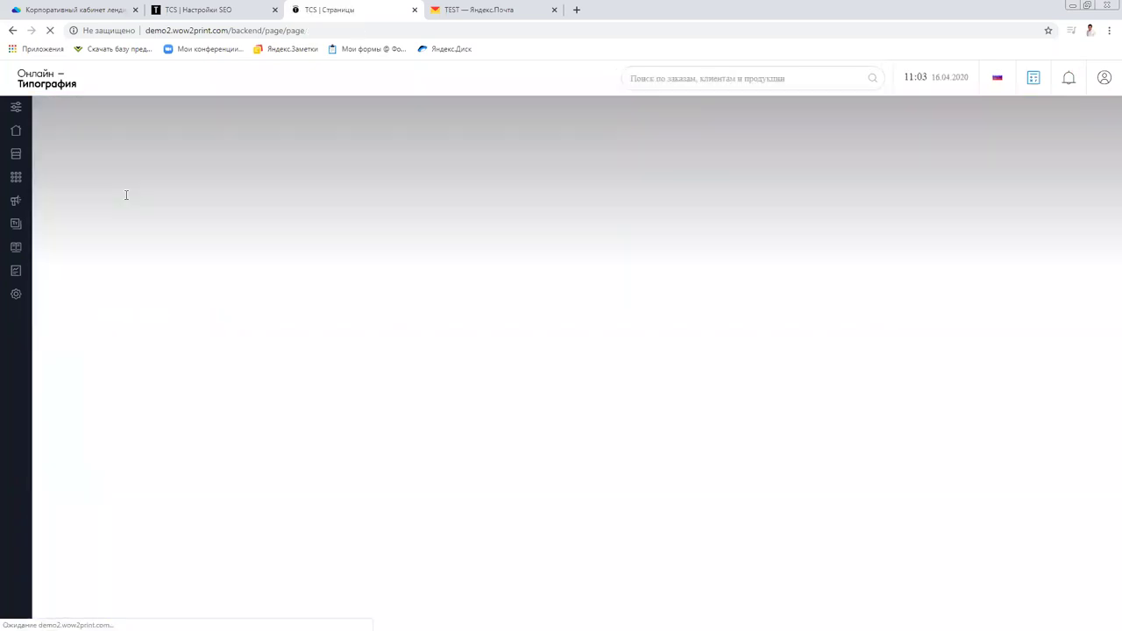
scroll(142, 438, "down", 2)
left_click(138, 460)
scroll(298, 238, "down", 1)
scroll(295, 243, "up", 1)
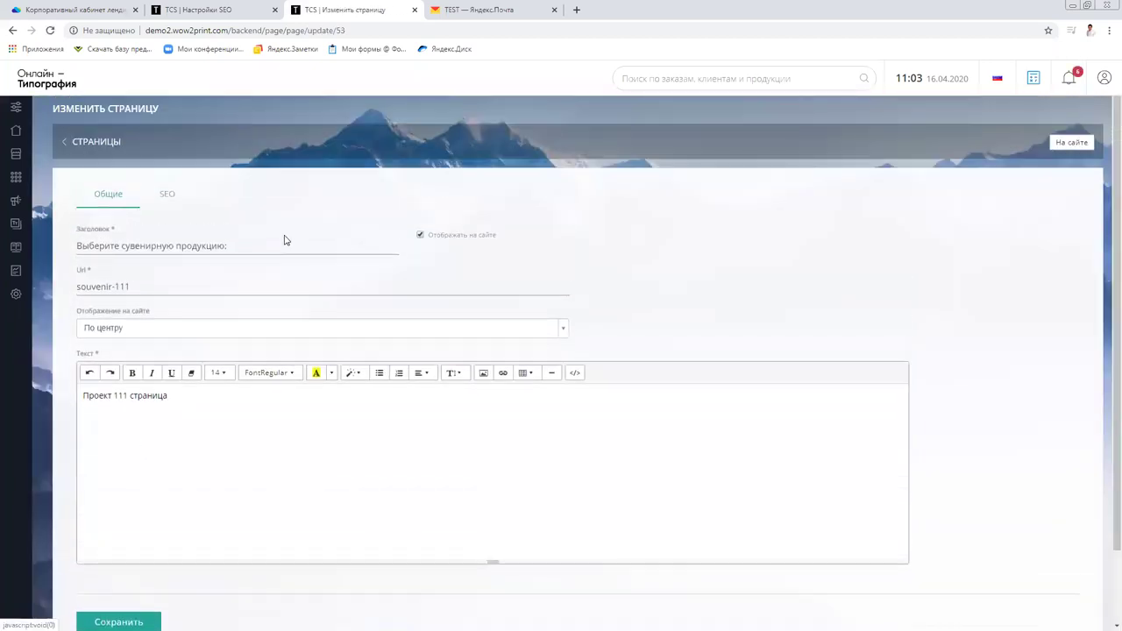
left_click(169, 194)
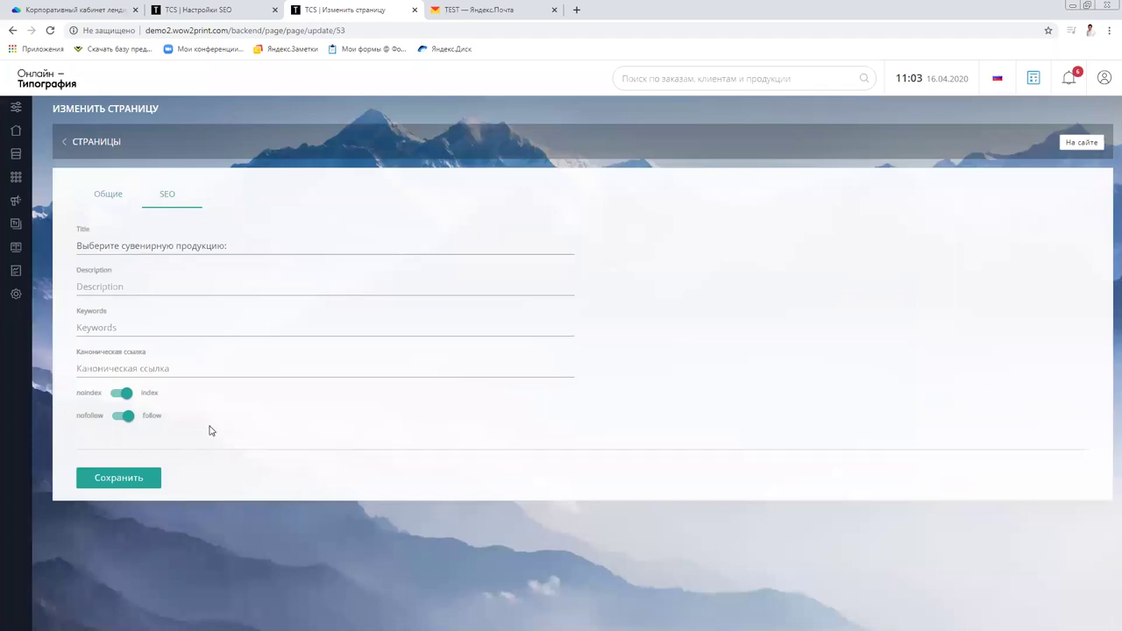
left_click(100, 142)
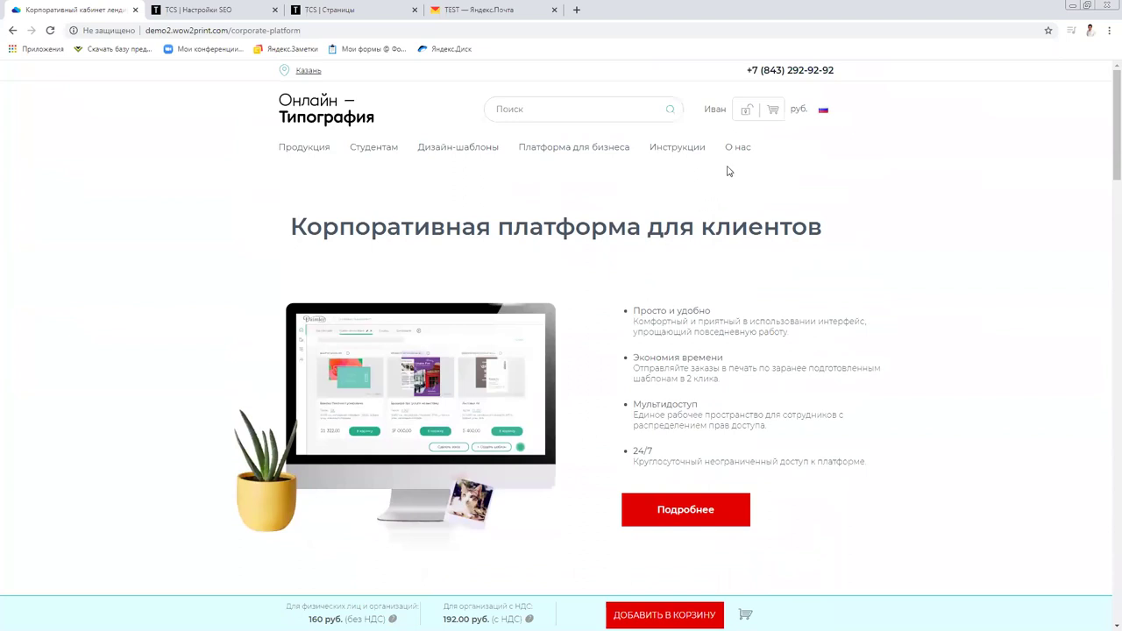
Step: Open the Отзывы page from the О нас section of the public site and look through the customer reviews
mouse_move(737, 147)
left_click(747, 288)
scroll(987, 299, "down", 2)
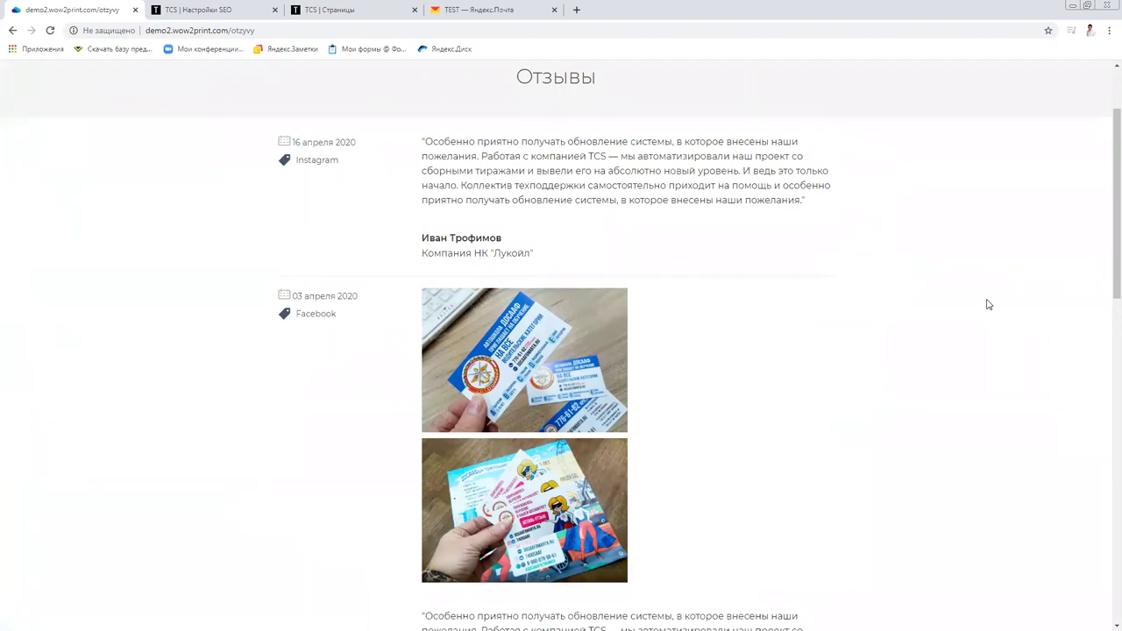
scroll(807, 347, "down", 4)
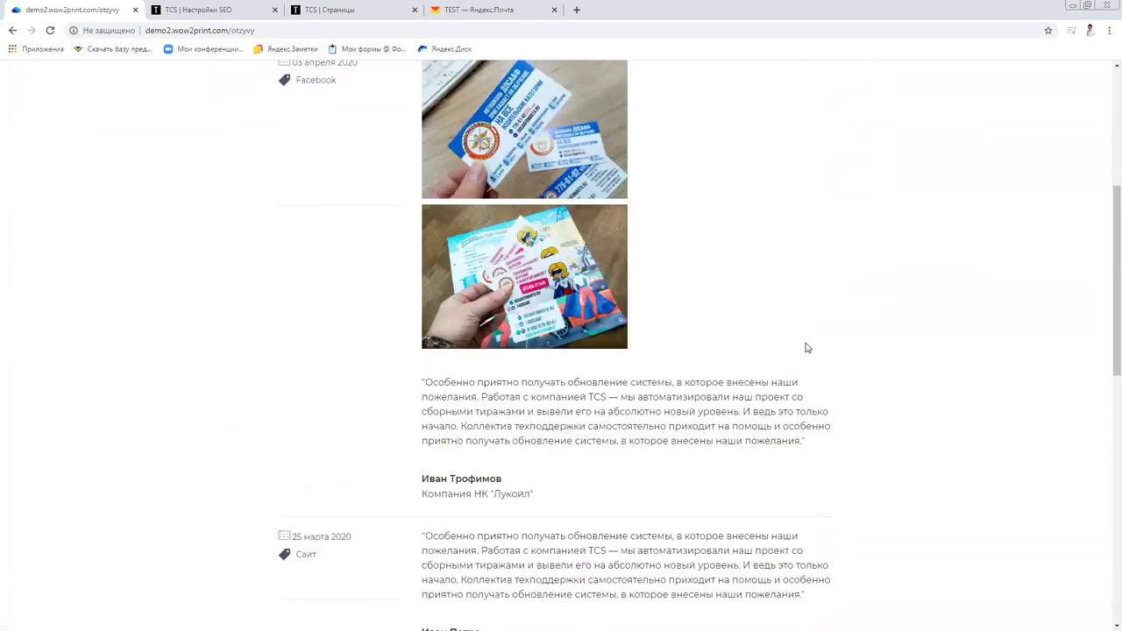
scroll(807, 347, "down", 8)
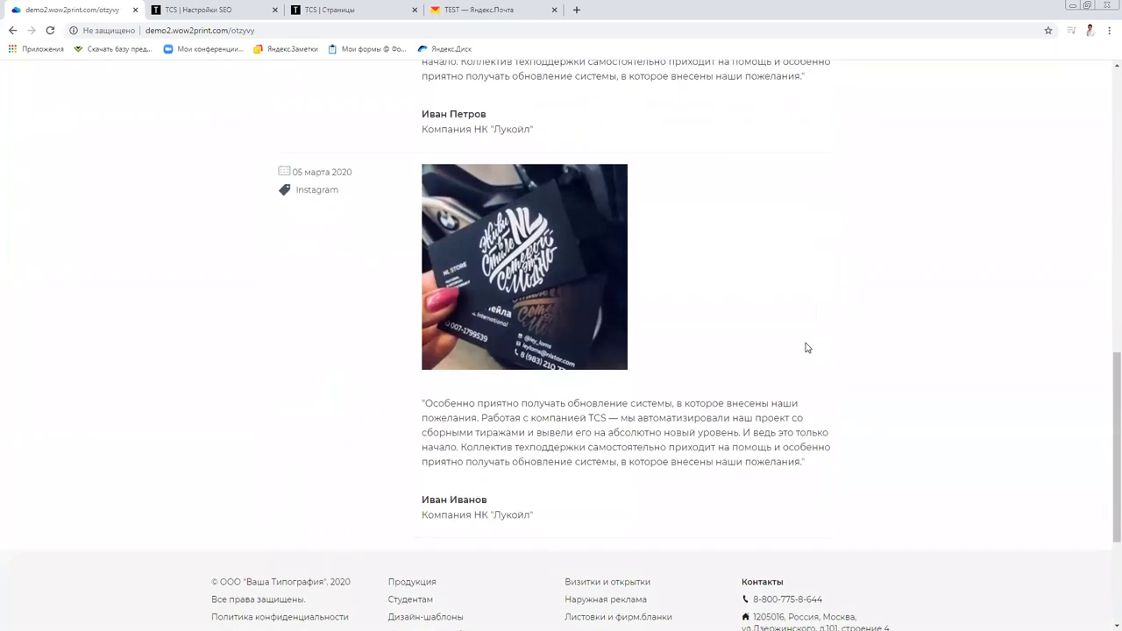
scroll(807, 347, "down", 1)
scroll(807, 347, "up", 1)
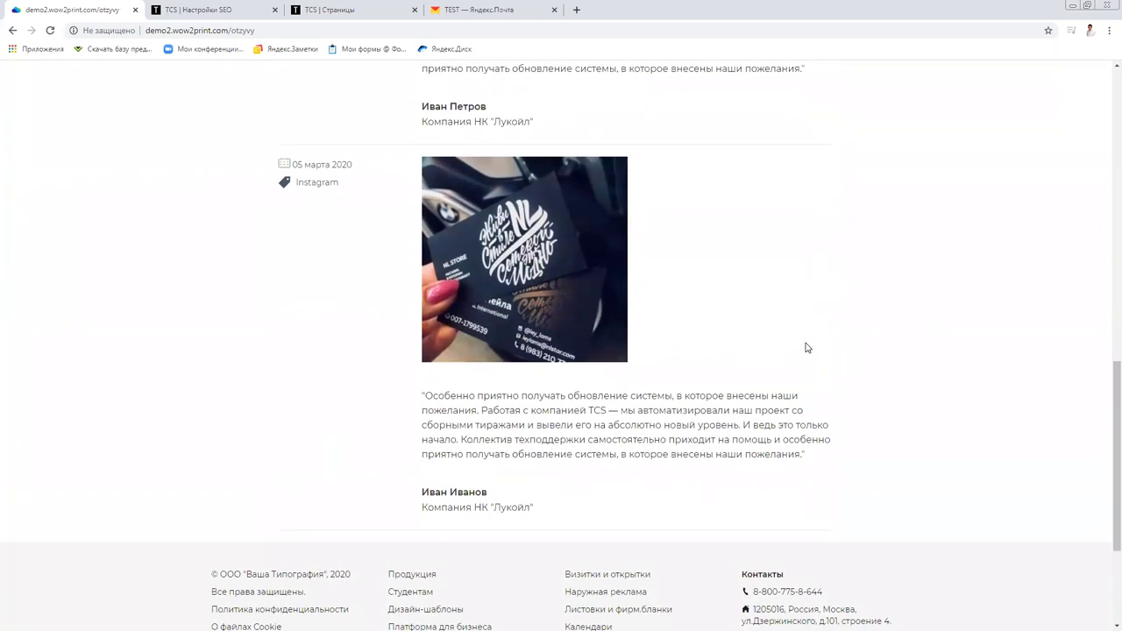